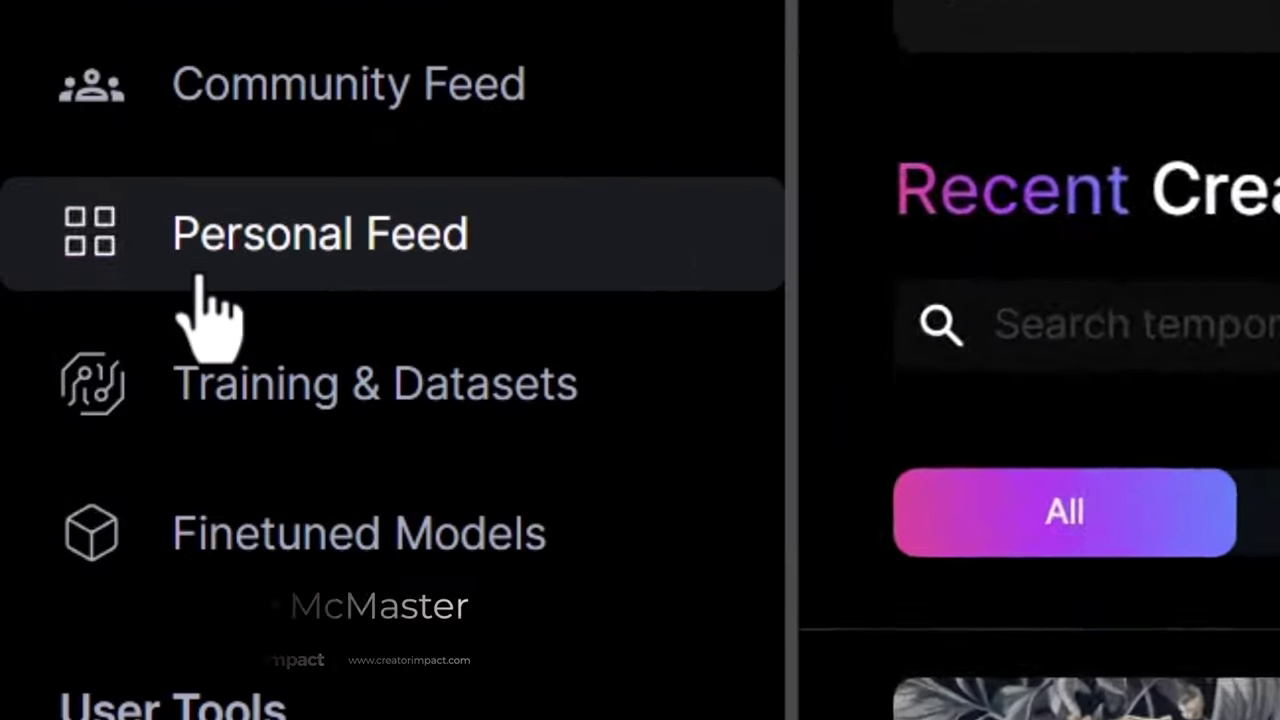
# Open the ninja group image from the Personal Feed and show its additional image options.
pyautogui.click(199, 283)
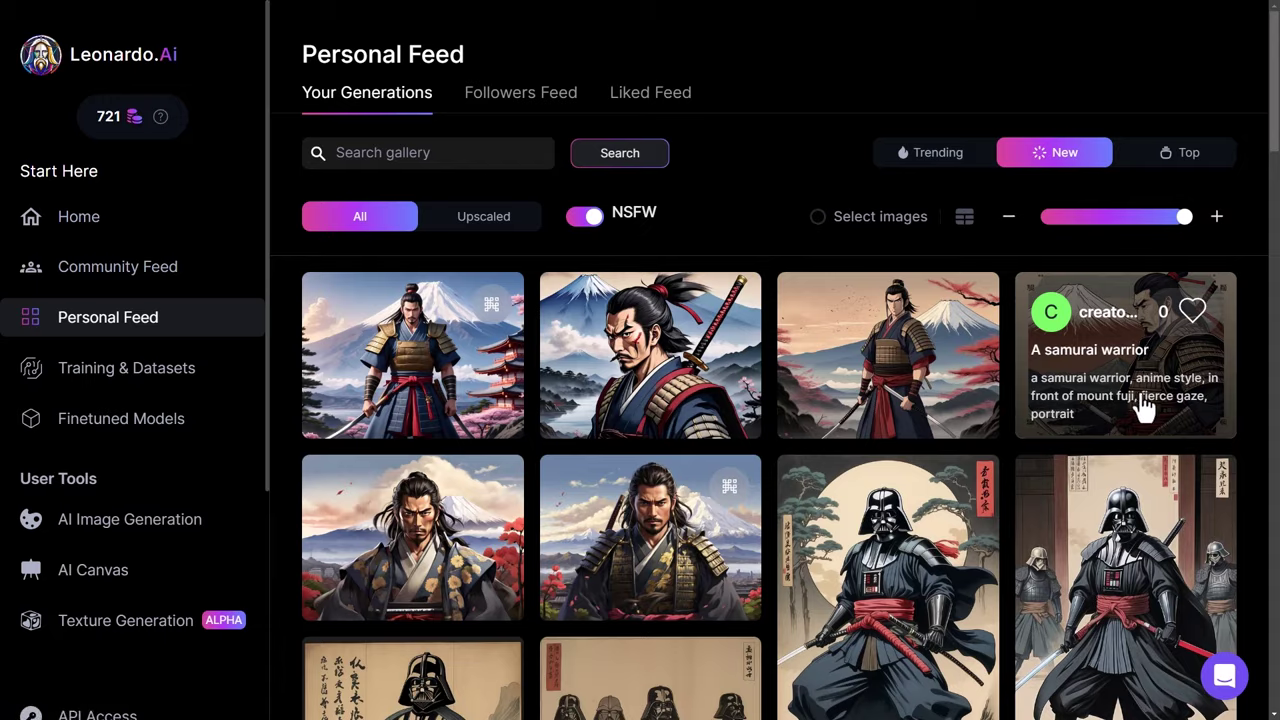
pyautogui.scroll(-3, 1140, 410)
pyautogui.click(703, 510)
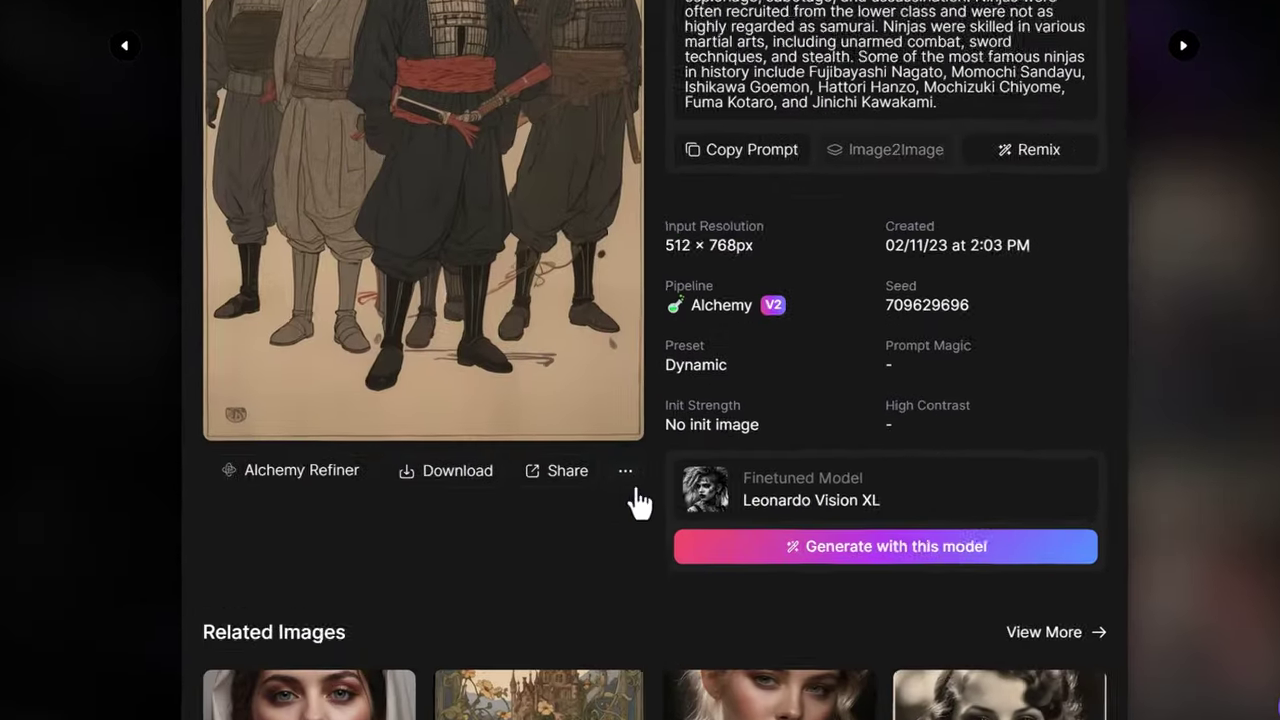
pyautogui.click(621, 474)
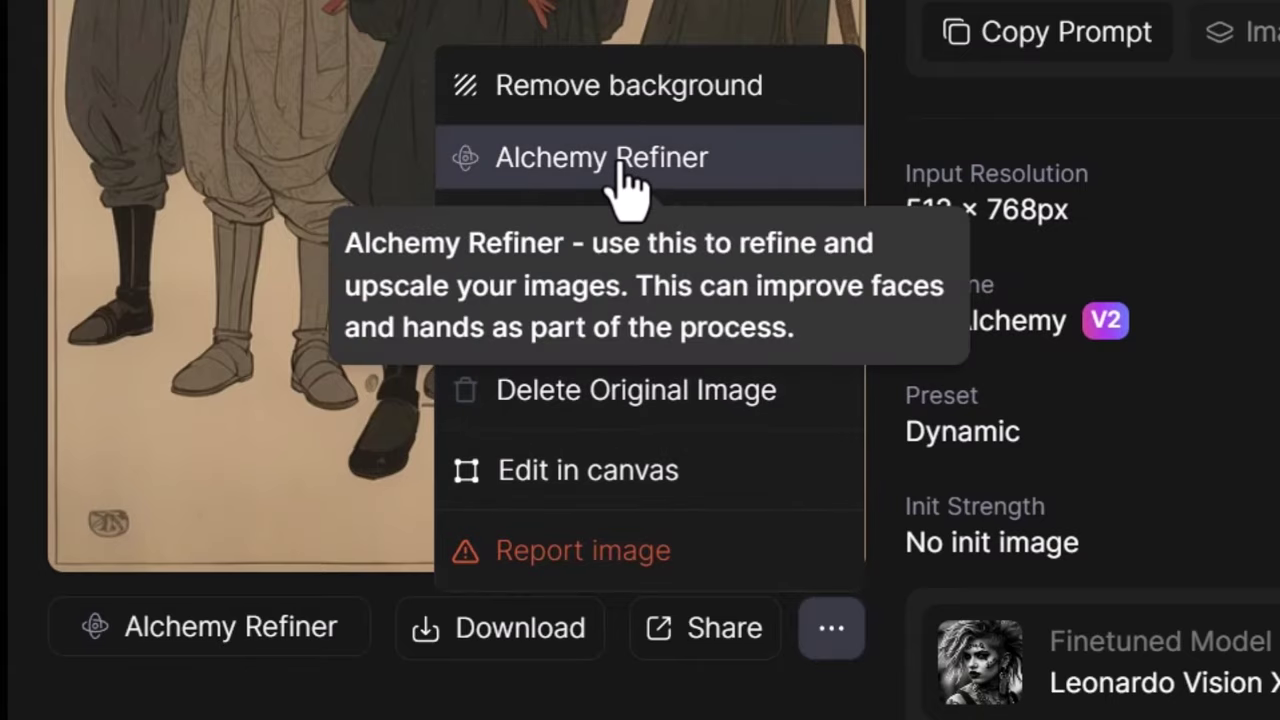
# Review the Alchemy Refiner's strength choices and Smooth Mode setting for the ninja image, and close the dialog without refining.
pyautogui.click(236, 630)
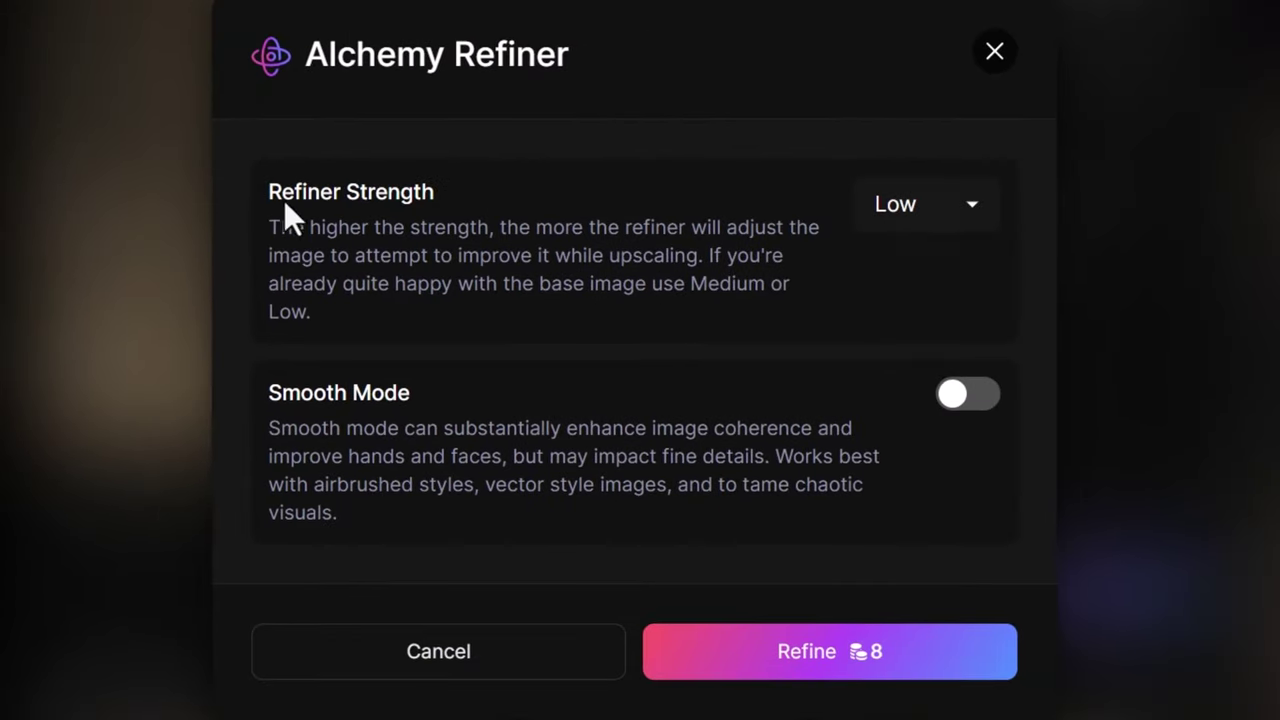
pyautogui.click(915, 235)
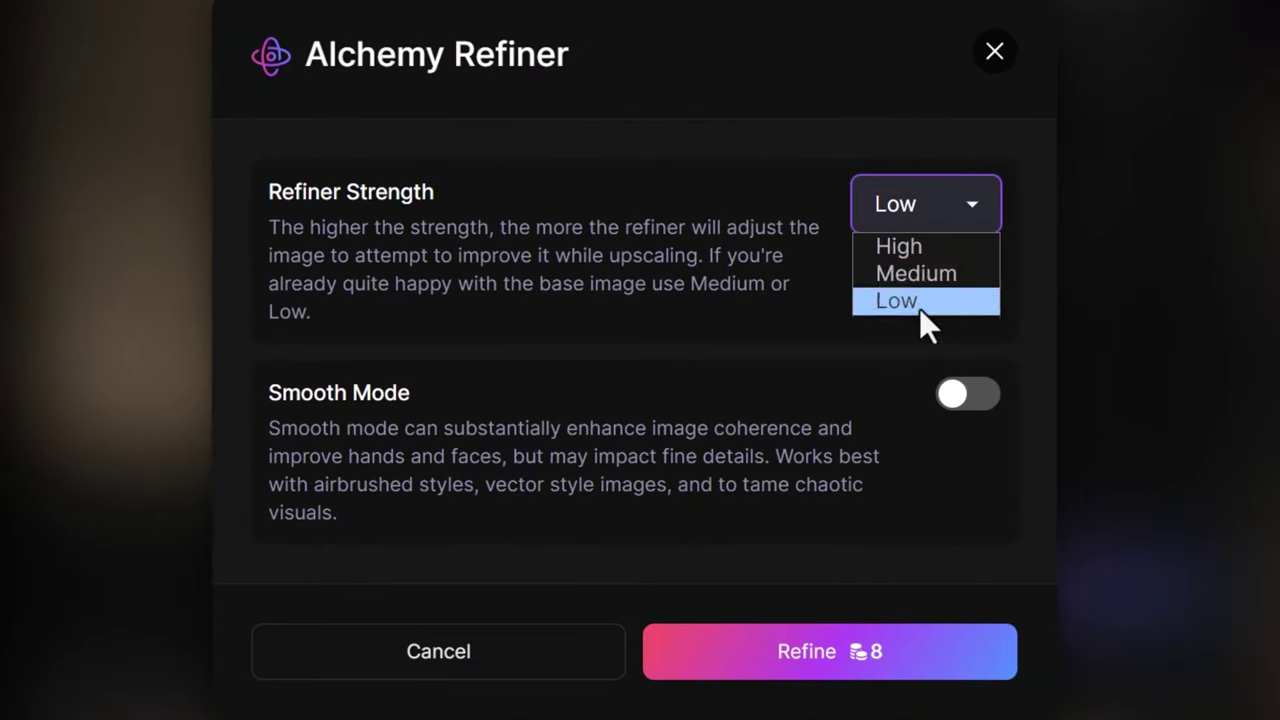
pyautogui.click(675, 262)
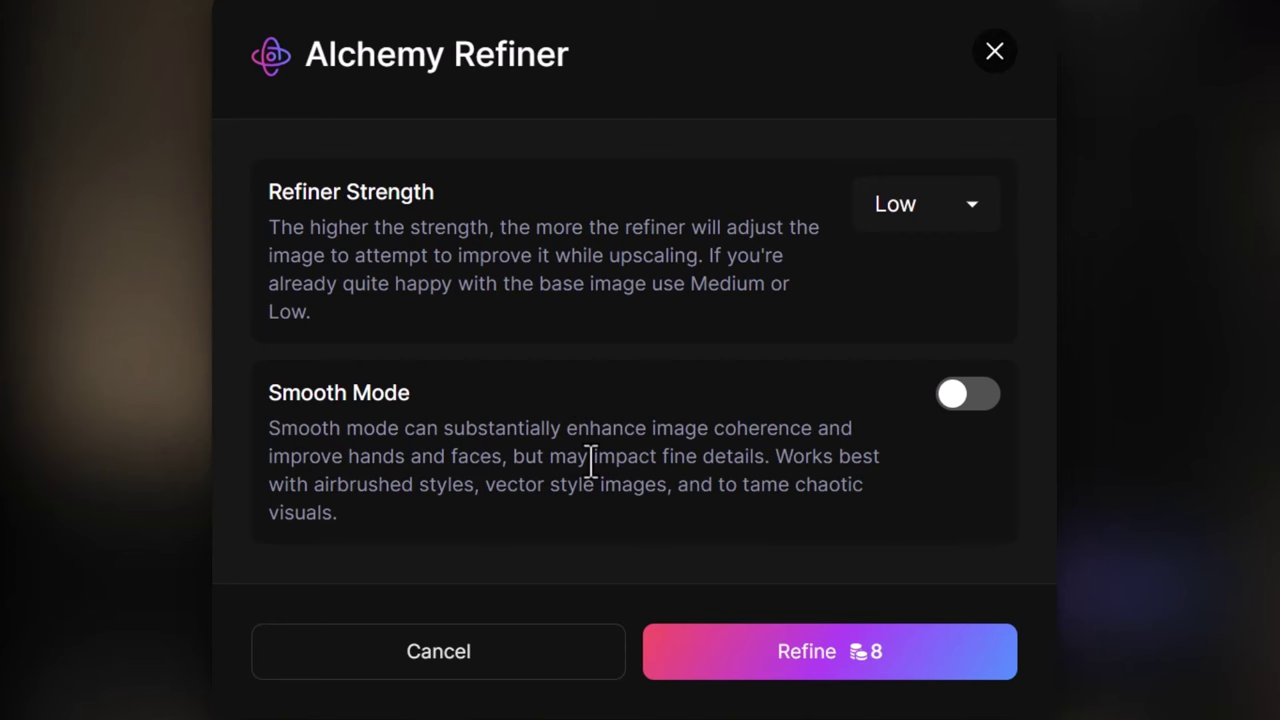
pyautogui.click(994, 51)
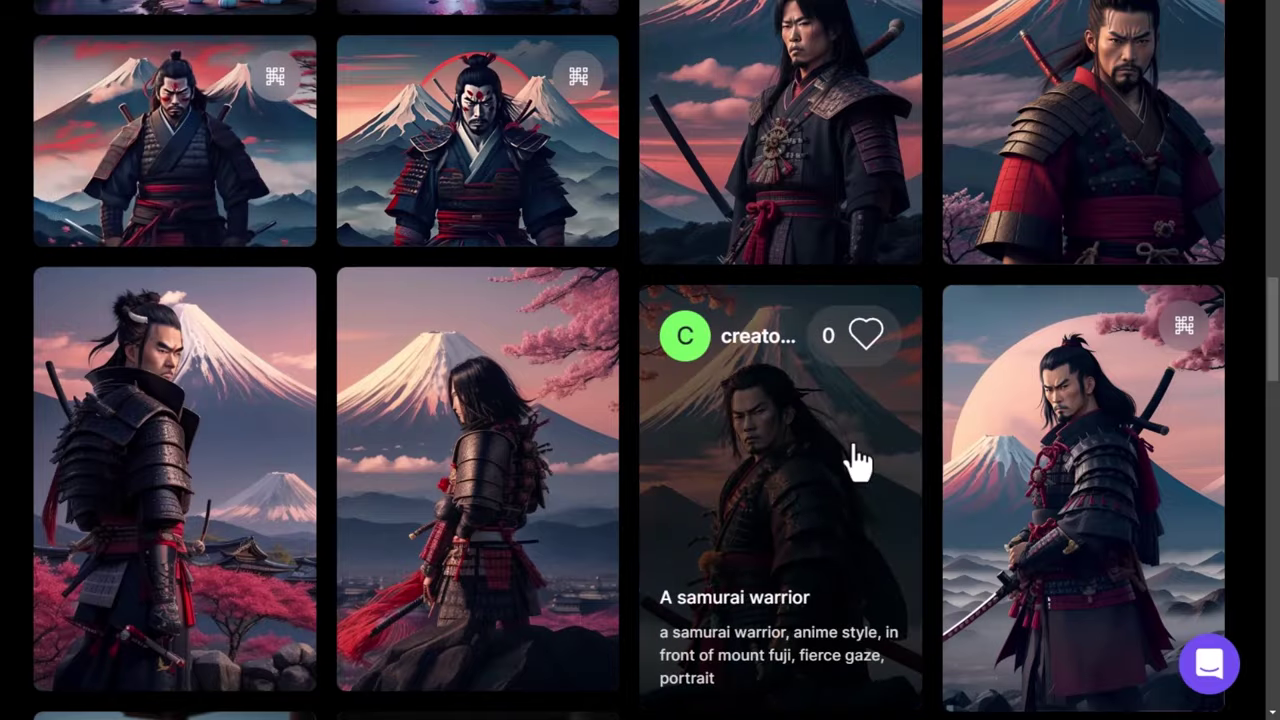
# Open the long-haired samurai warrior portrait from the feed and display its Original Image version instead of the Low Normal refinement.
pyautogui.click(855, 462)
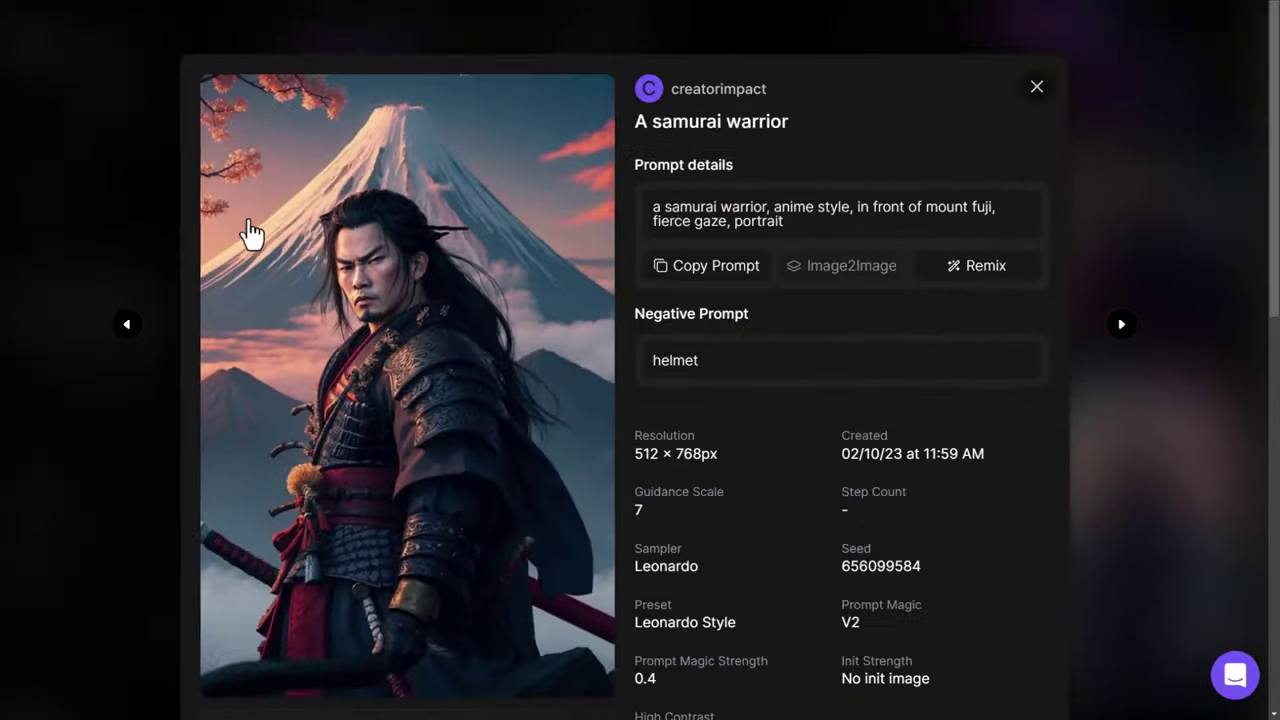
pyautogui.scroll(-3, 390, 440)
pyautogui.click(390, 460)
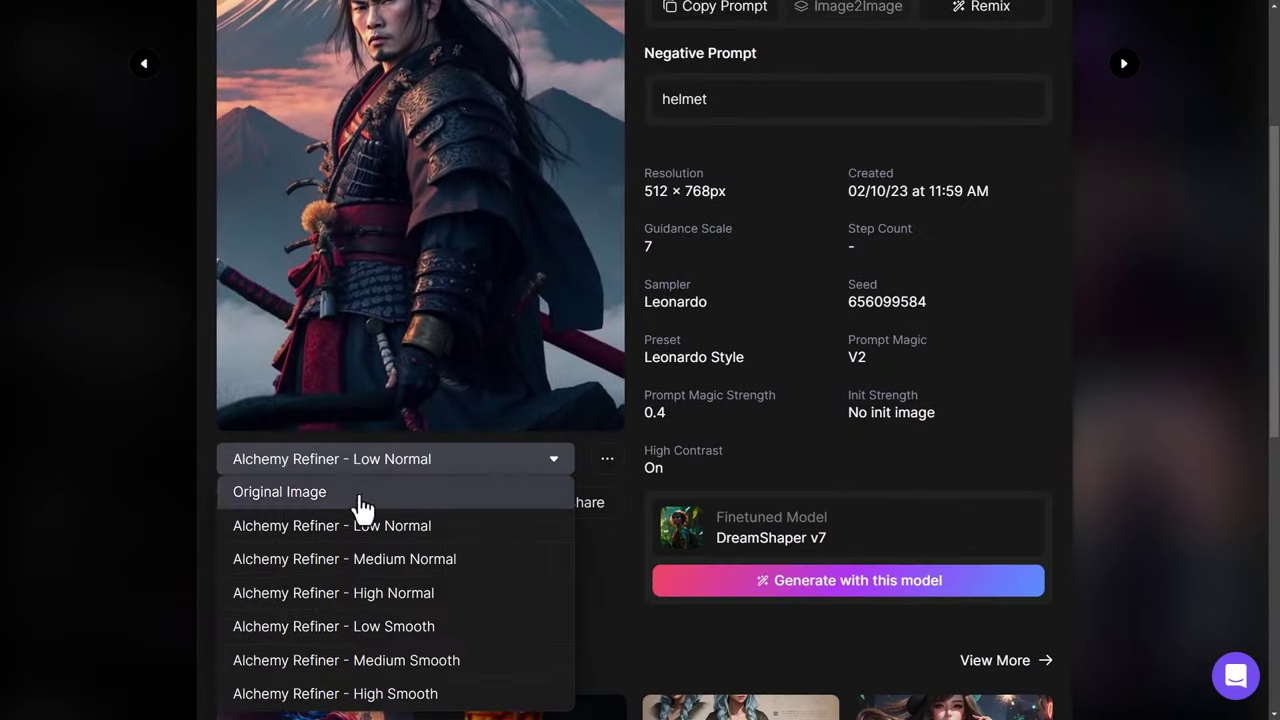
pyautogui.click(360, 495)
pyautogui.scroll(3, 363, 503)
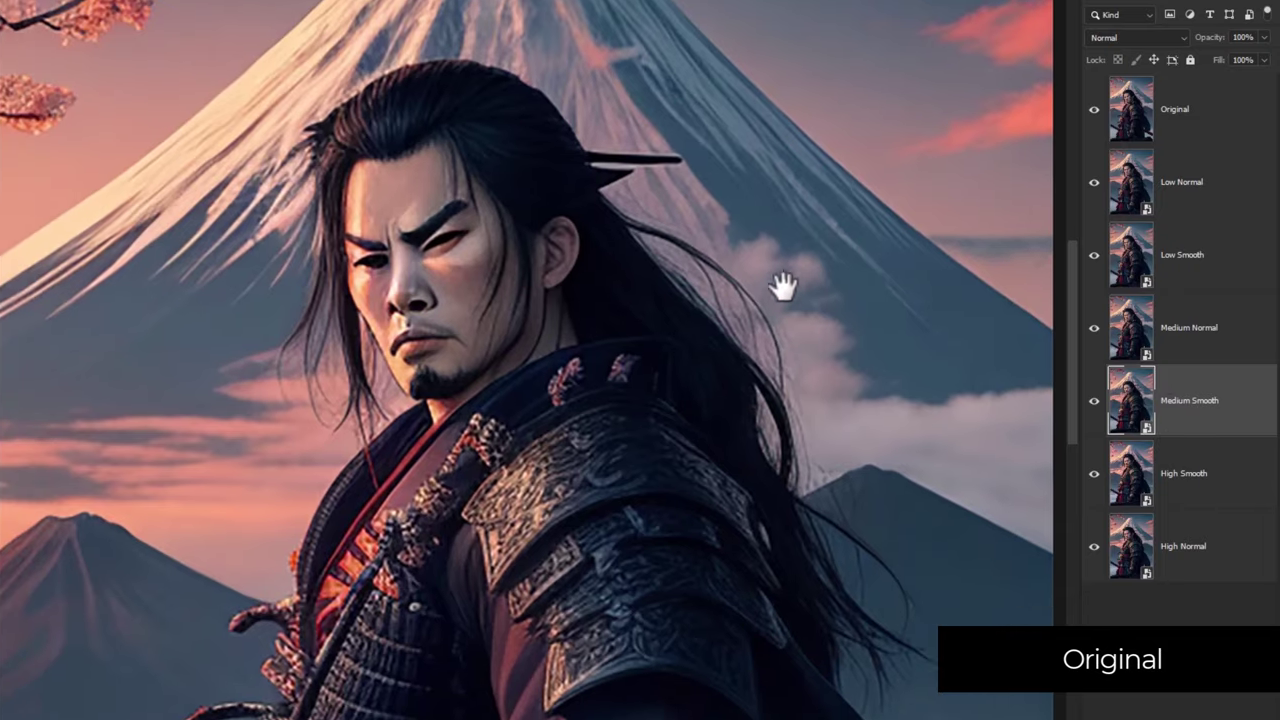
# In Photoshop, toggle the Original layer's visibility to compare it with Low Normal, leaving the Original layer hidden.
pyautogui.click(1222, 112)
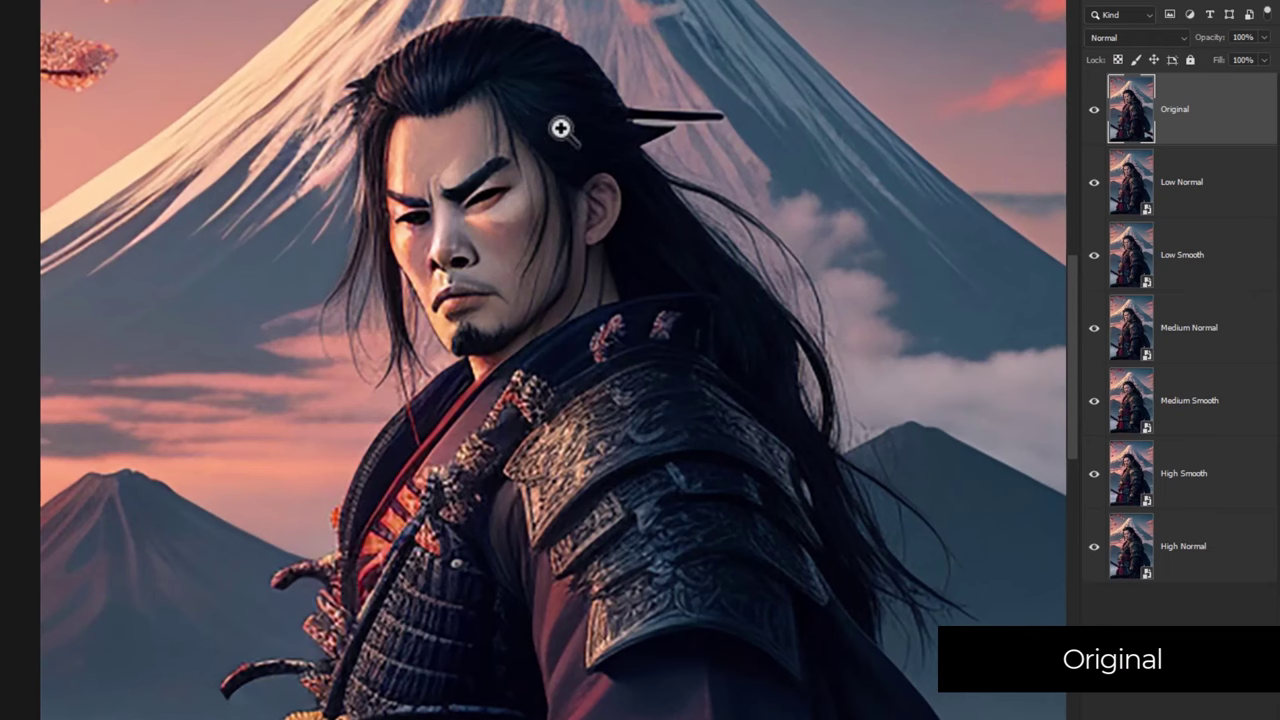
pyautogui.click(1092, 115)
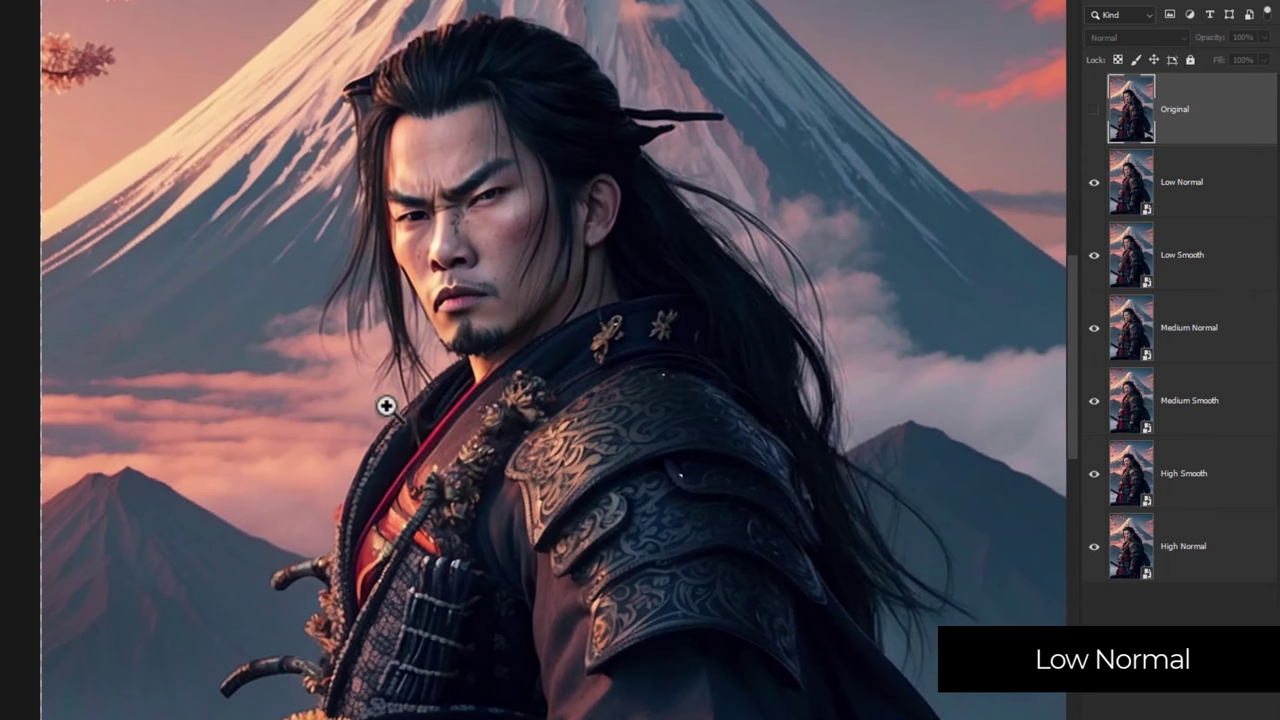
pyautogui.click(1093, 115)
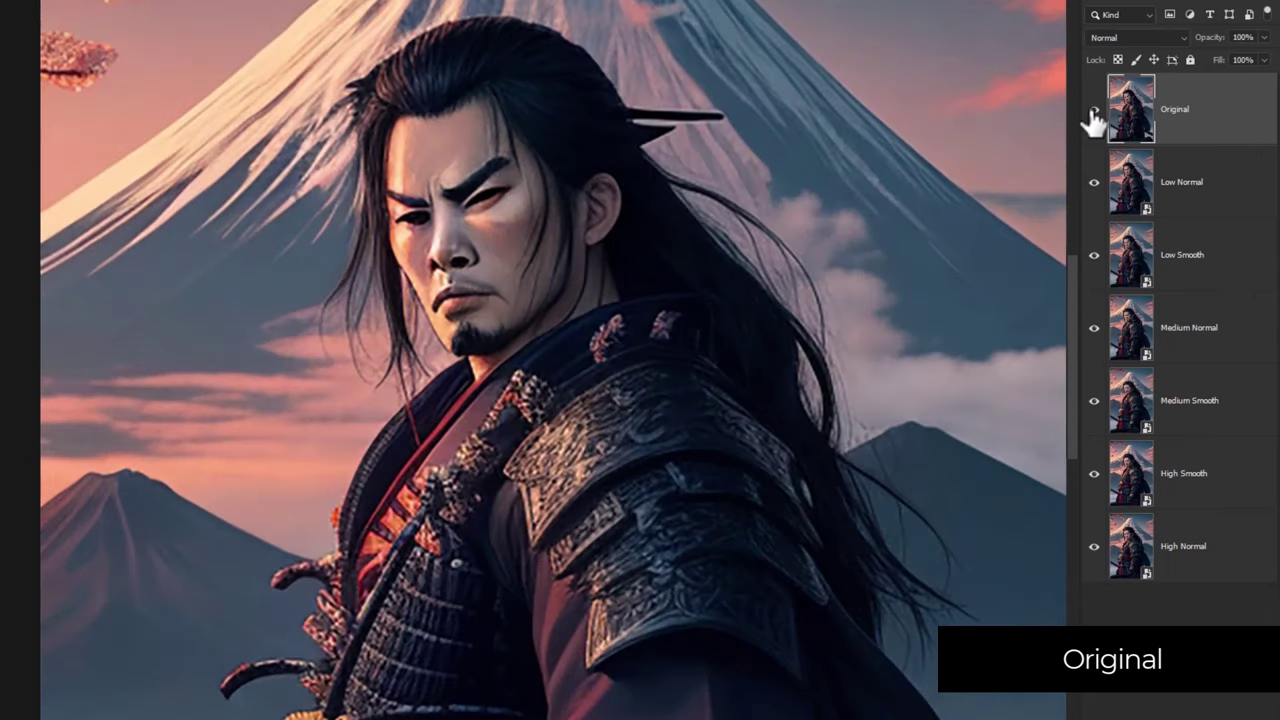
pyautogui.click(1093, 112)
pyautogui.click(1093, 114)
pyautogui.click(1093, 117)
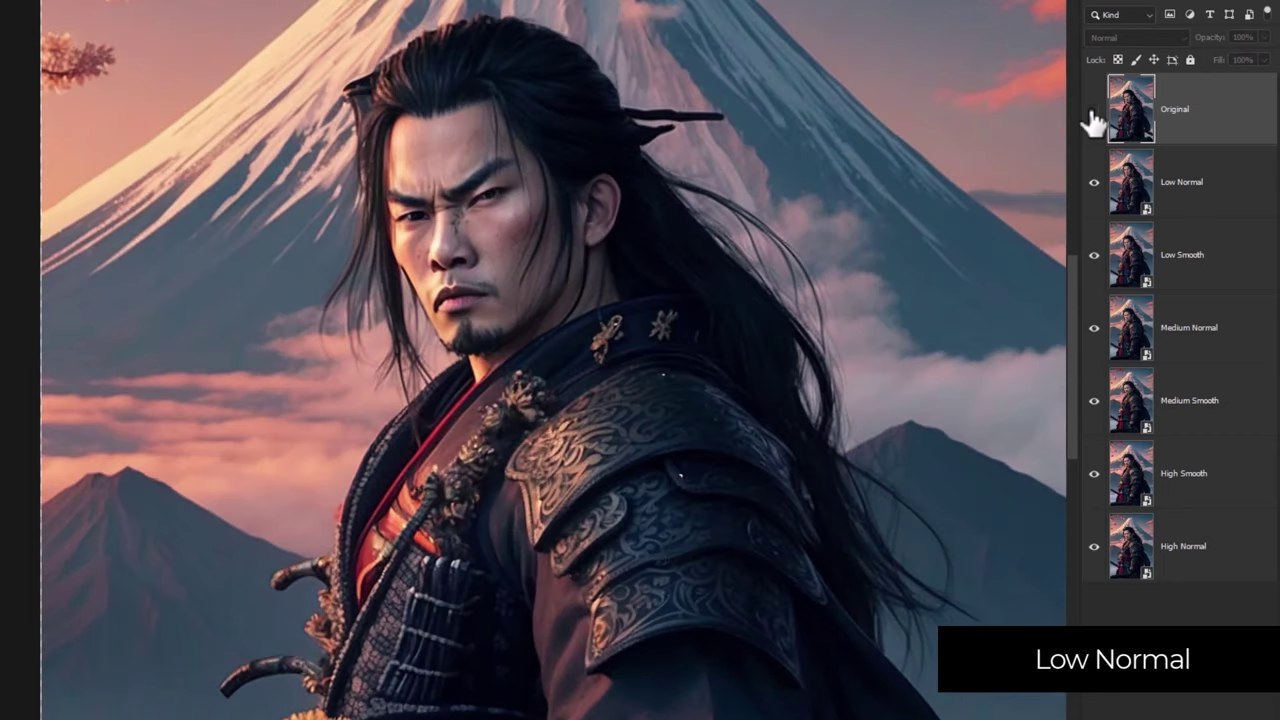
# Toggle the Low Normal layer's visibility repeatedly to compare it with Low Smooth, leaving Low Normal hidden.
pyautogui.click(1094, 186)
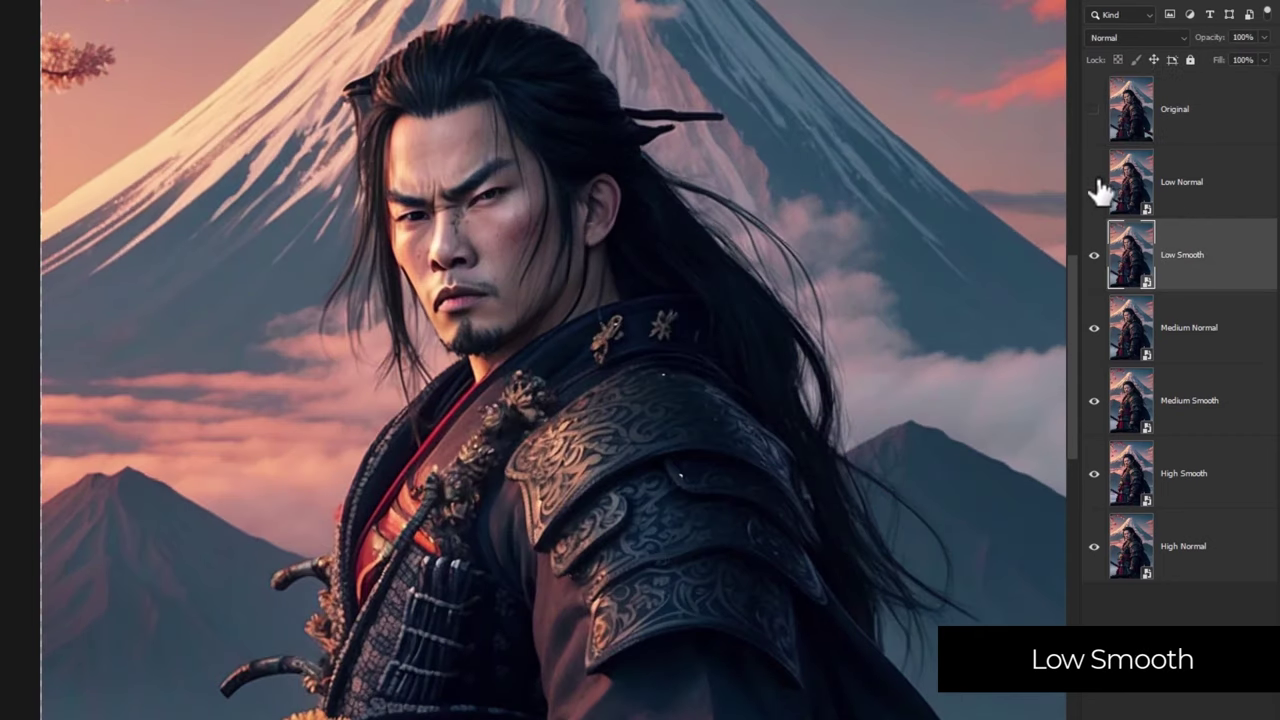
pyautogui.click(1094, 186)
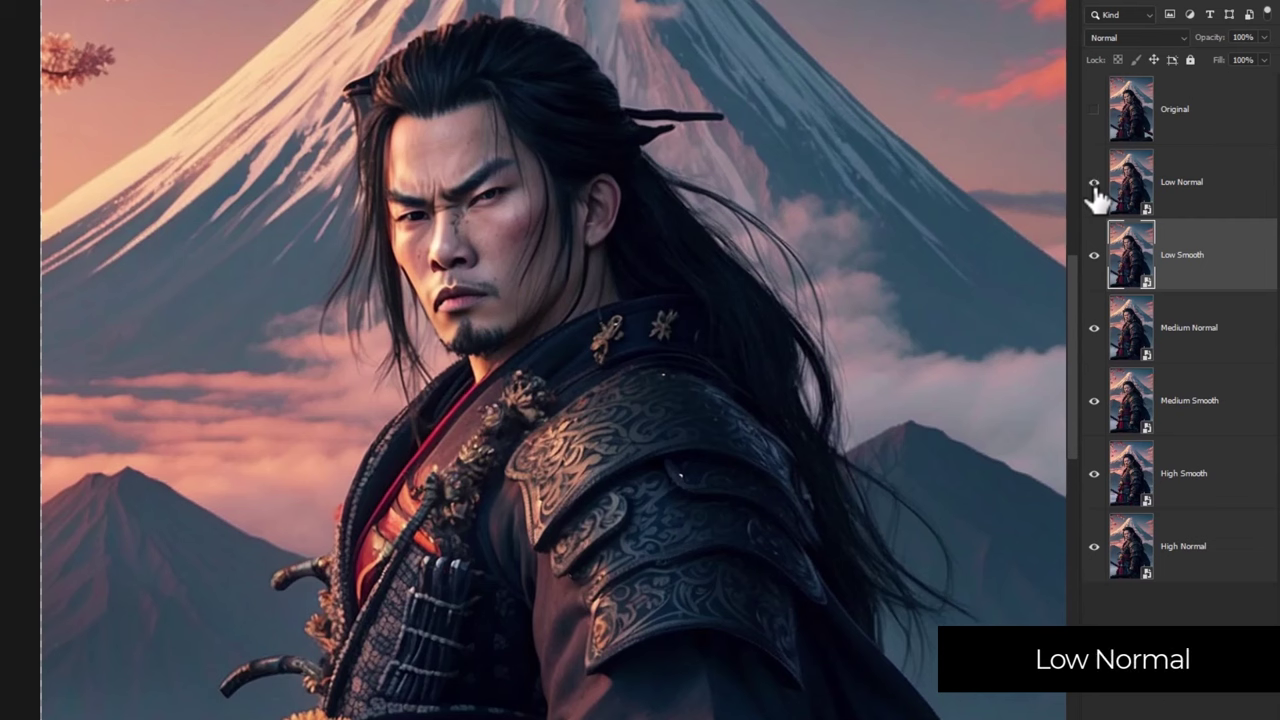
pyautogui.click(1094, 186)
pyautogui.click(1094, 186)
pyautogui.click(1094, 186)
pyautogui.click(1094, 186)
pyautogui.click(1094, 186)
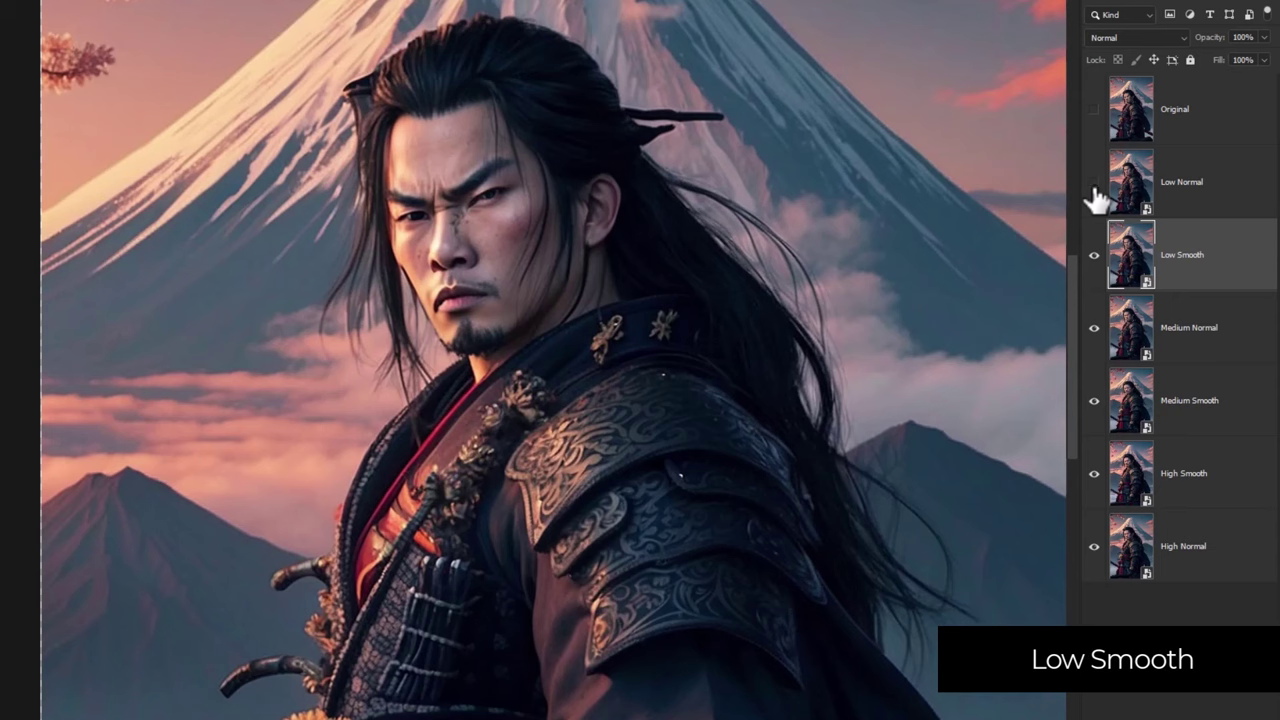
# Hide the Low Smooth layer and briefly show the Original layer to compare it with Medium Normal.
pyautogui.click(1093, 257)
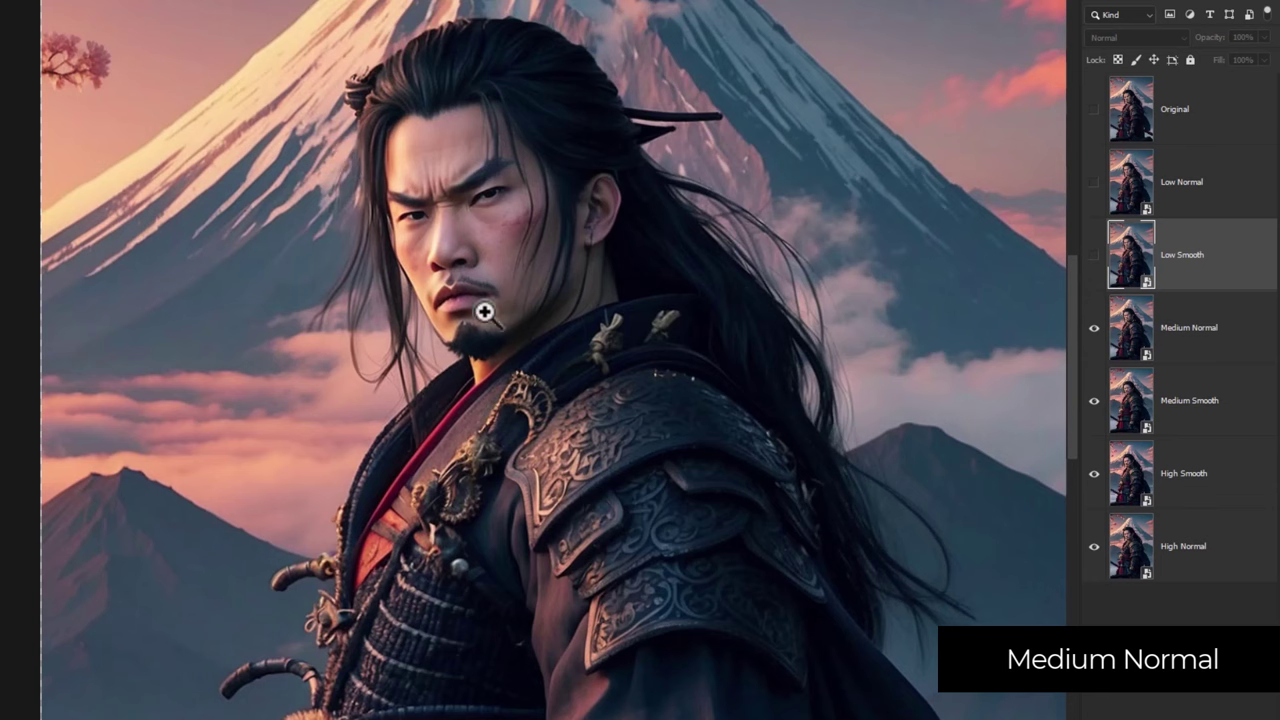
pyautogui.click(1094, 110)
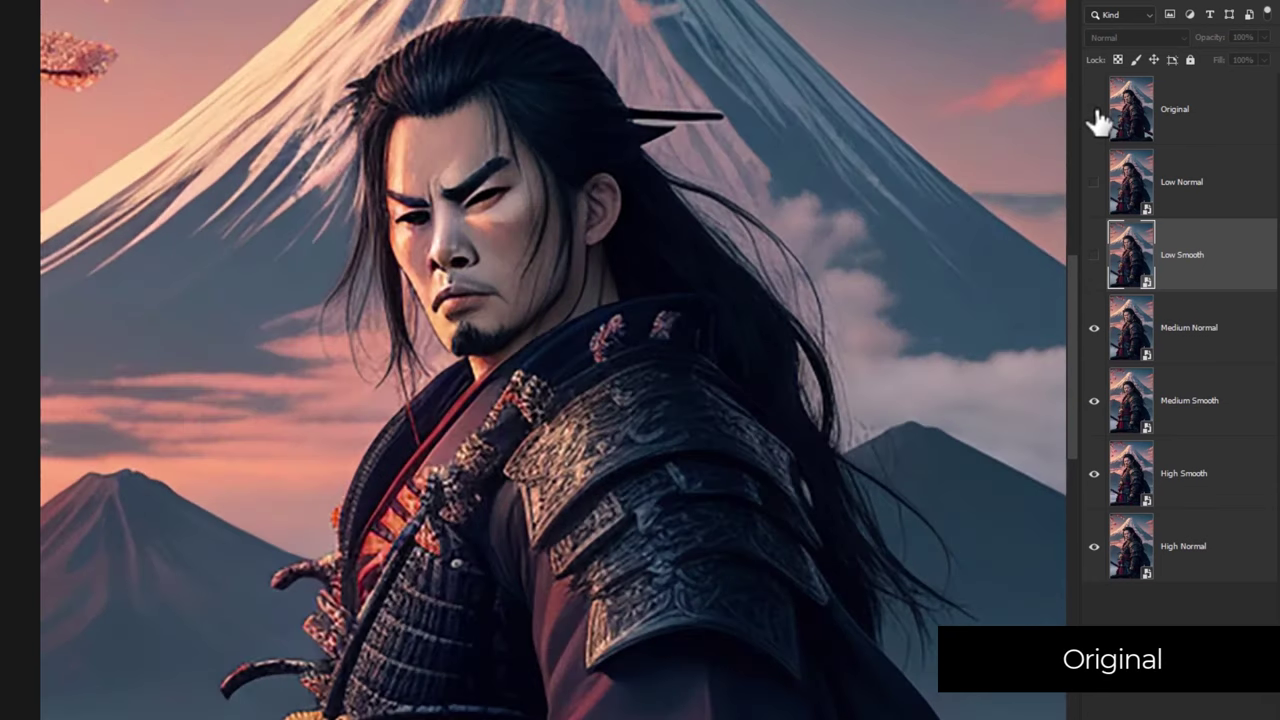
pyautogui.click(1094, 111)
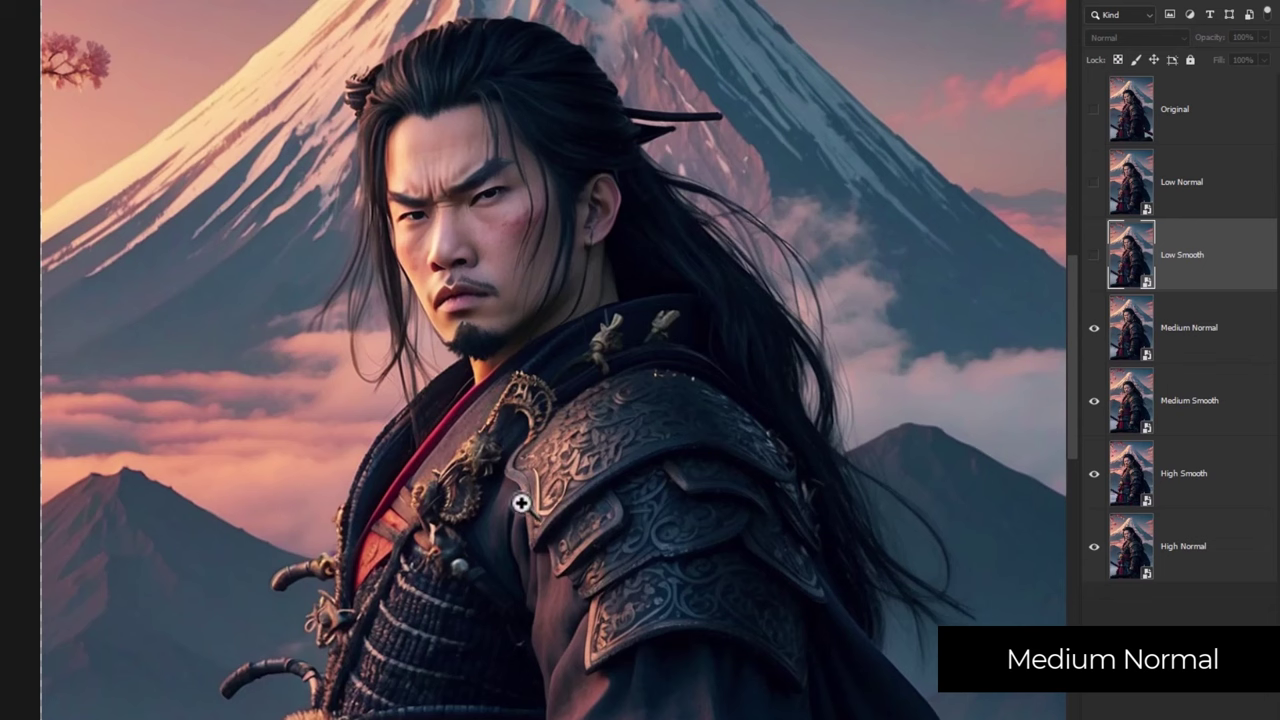
# Switch the Low Normal layer on and off to compare it with Medium Normal, leaving Low Normal hidden.
pyautogui.click(1094, 185)
pyautogui.click(1094, 187)
pyautogui.click(1094, 187)
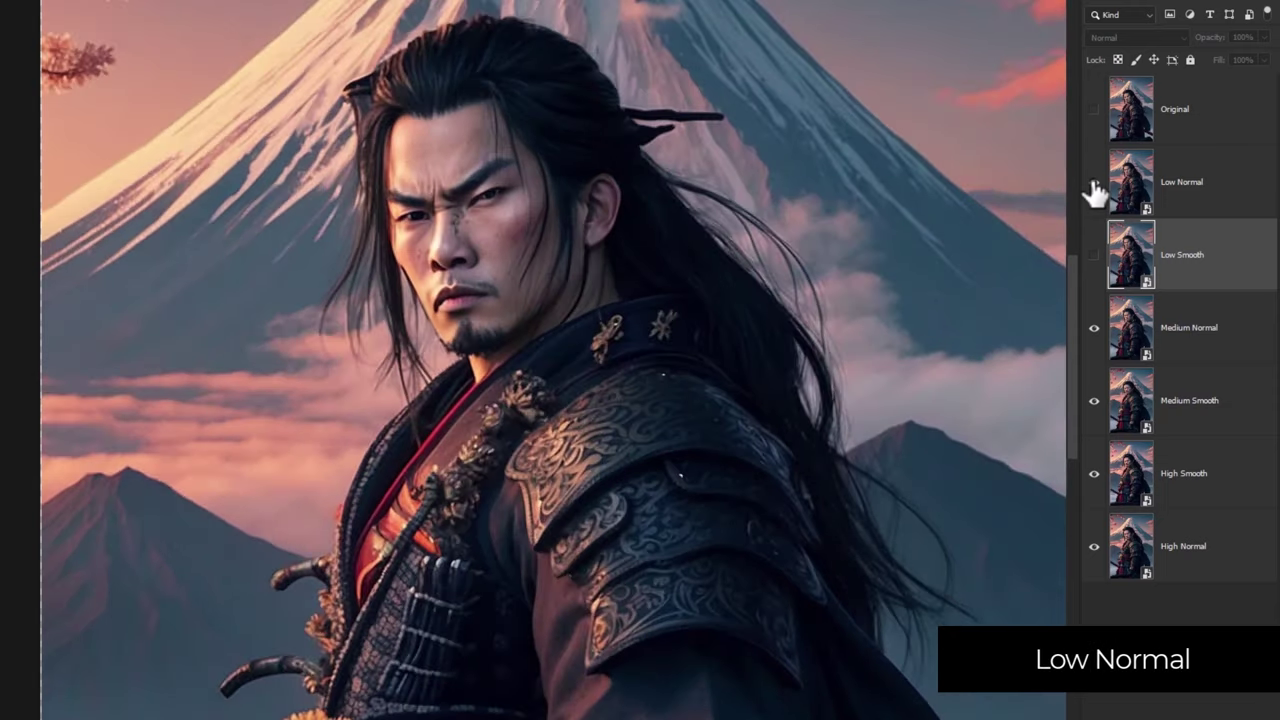
pyautogui.click(1094, 187)
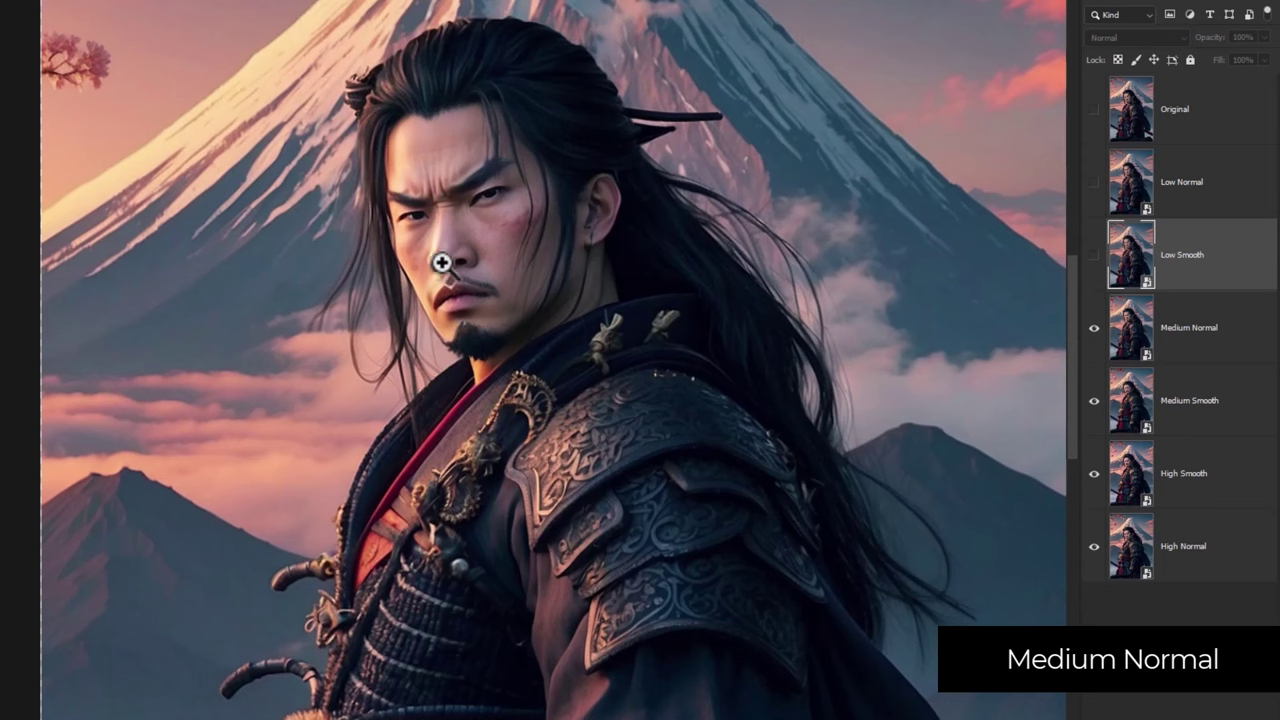
pyautogui.click(1094, 187)
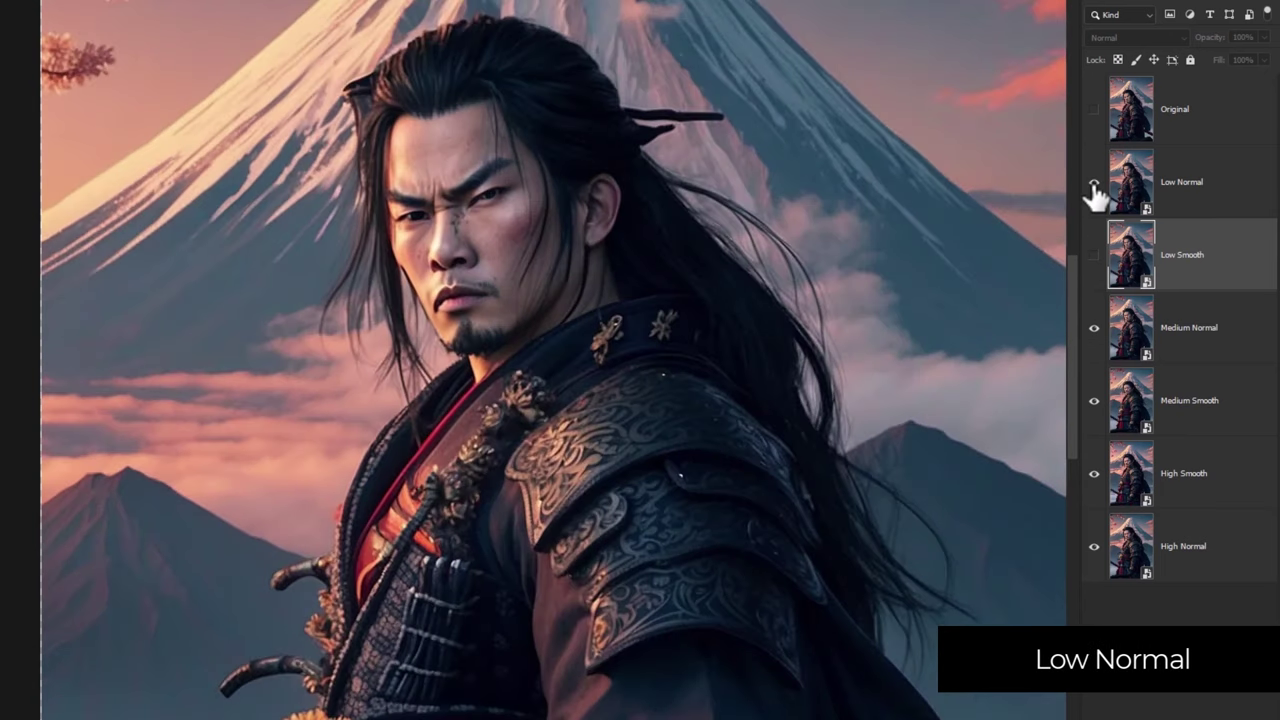
pyautogui.click(1094, 187)
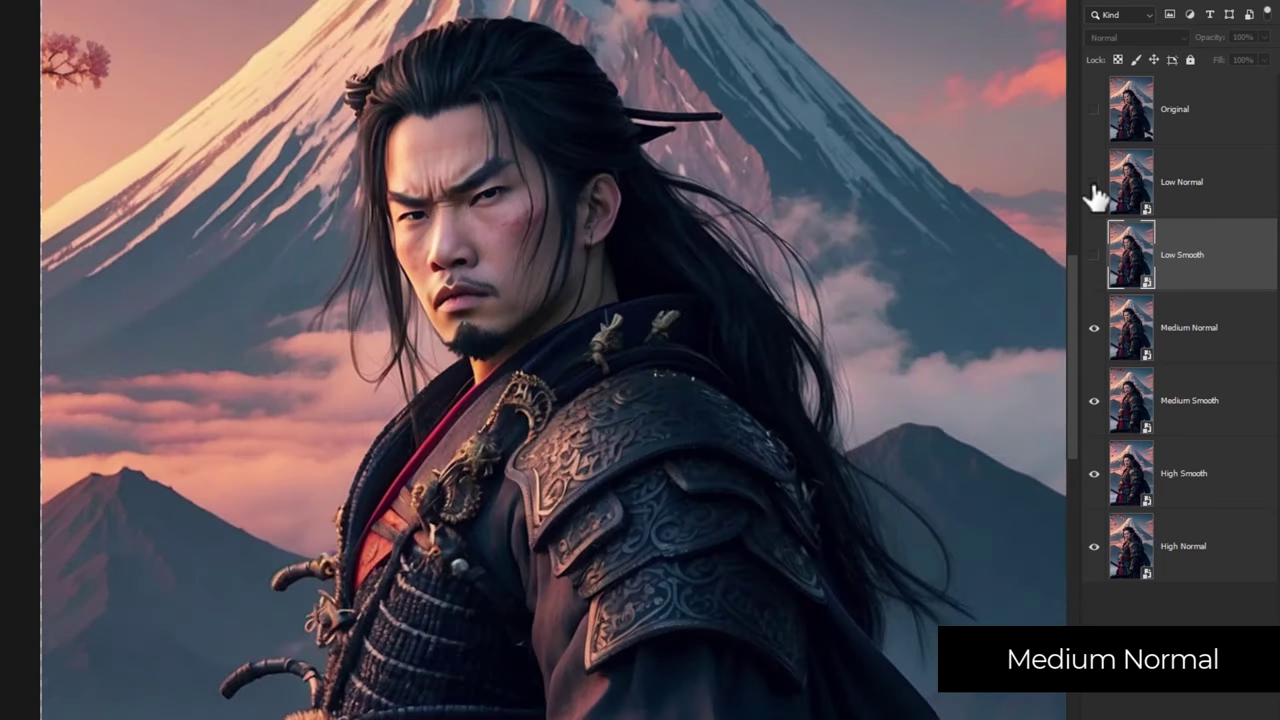
# Compare Medium Normal with Medium Smooth, and hide the medium layers and High Smooth in turn to inspect the high-strength refinements.
pyautogui.click(1094, 328)
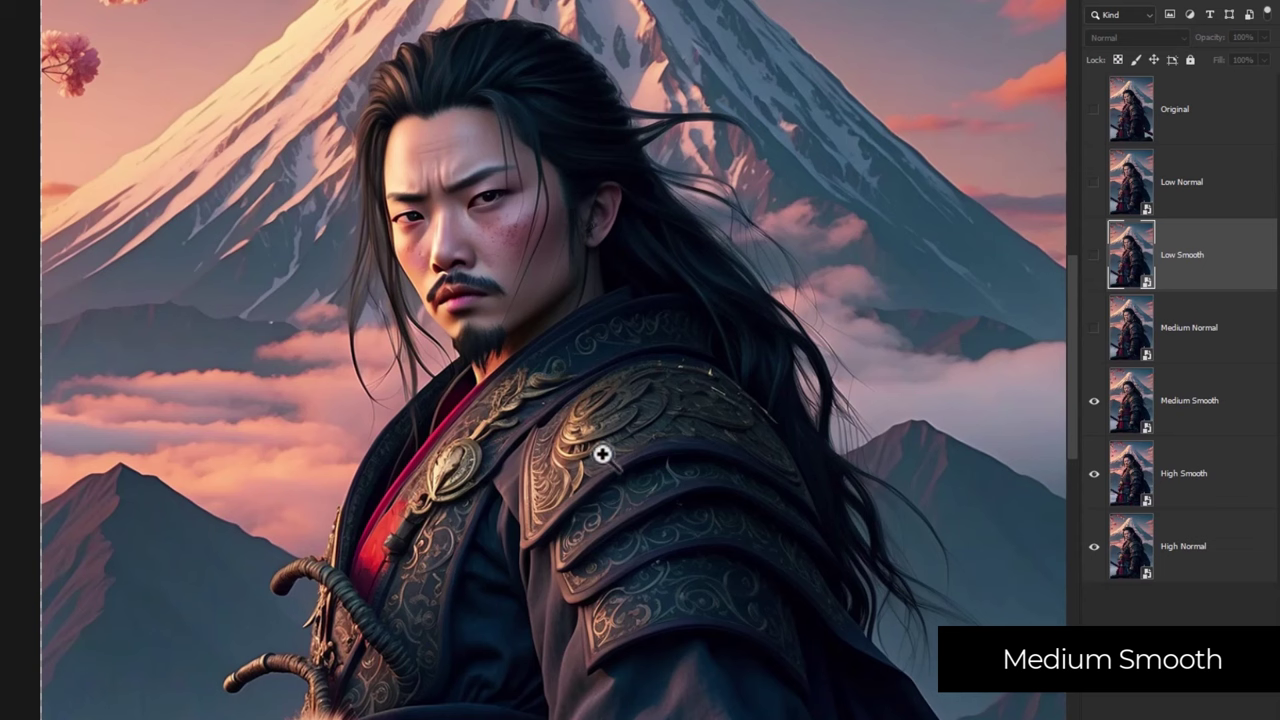
pyautogui.click(1094, 326)
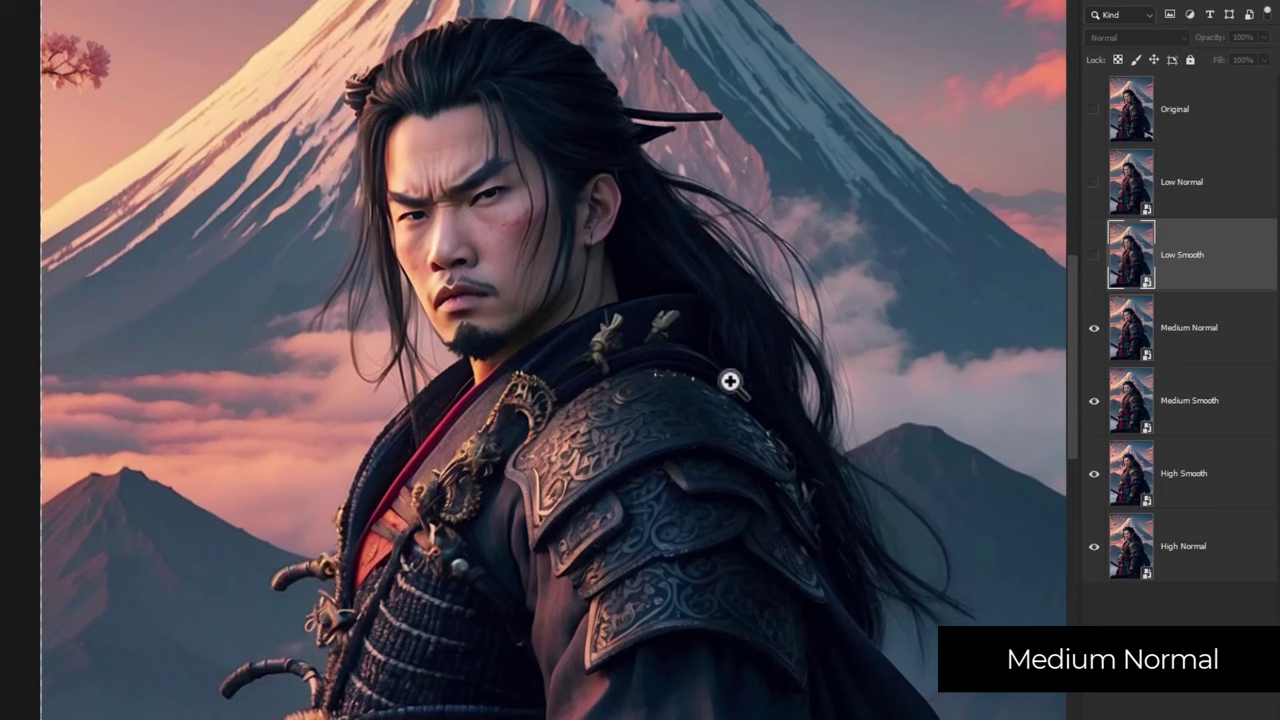
pyautogui.click(1094, 327)
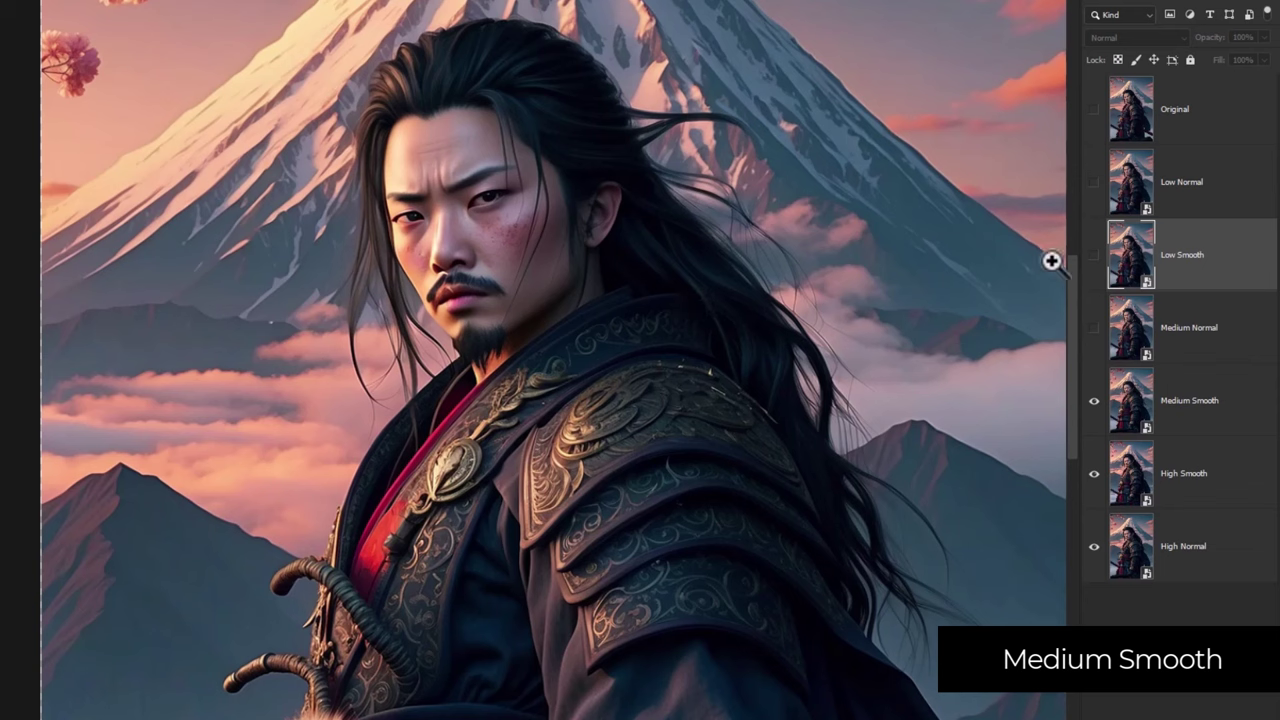
pyautogui.click(1094, 401)
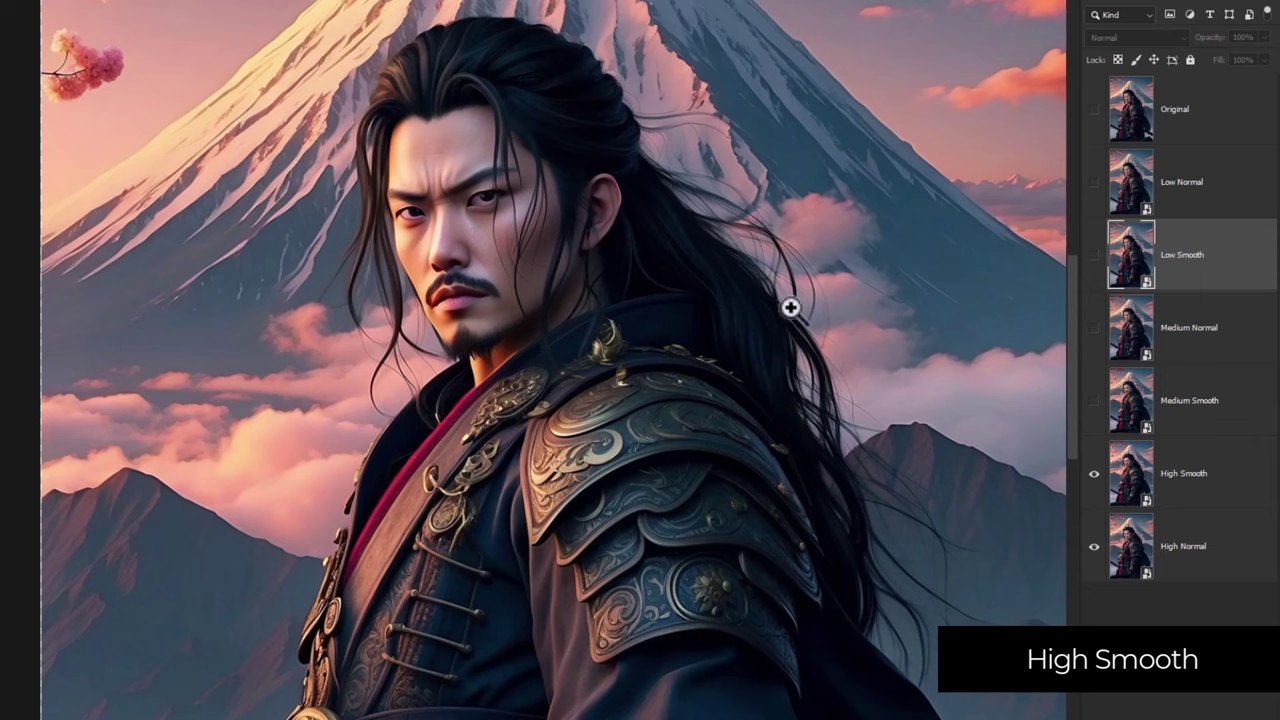
pyautogui.click(1094, 474)
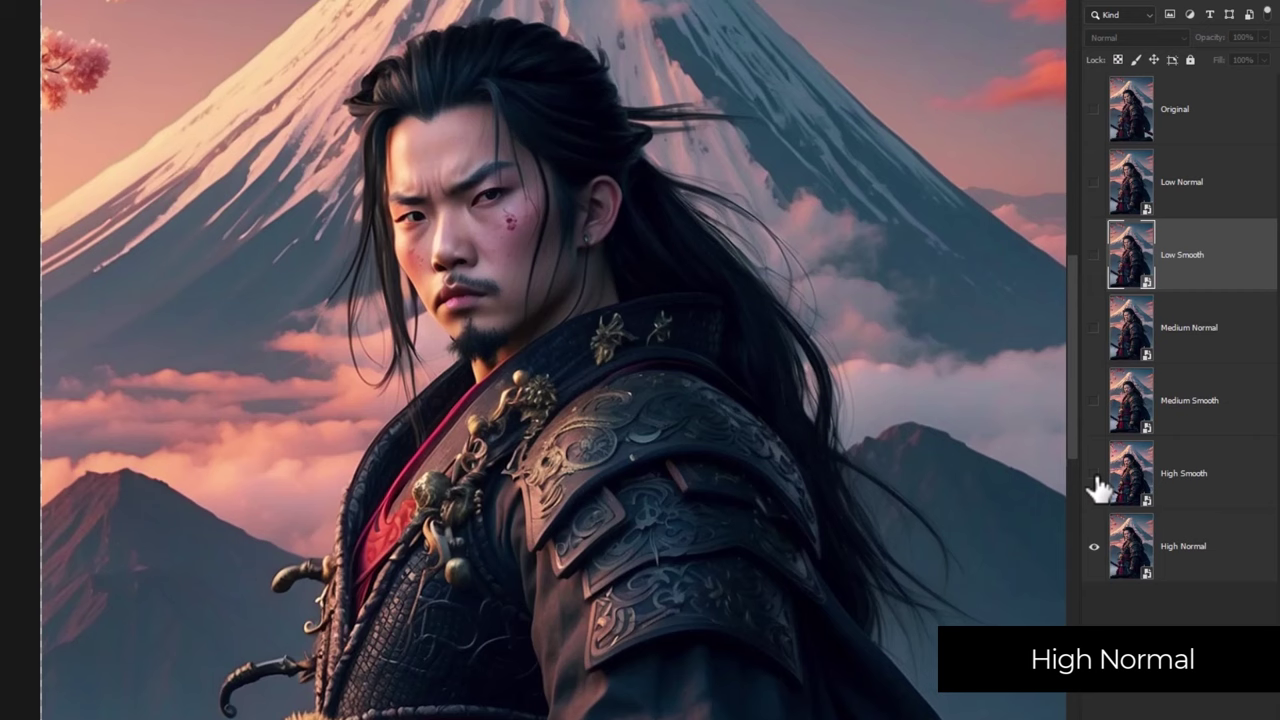
# Show all layers again and, around the mountain peak, hide Original, Low Normal and Low Smooth in turn to compare against Medium Normal.
pyautogui.moveTo(1096, 480); pyautogui.dragTo(1049, 134)
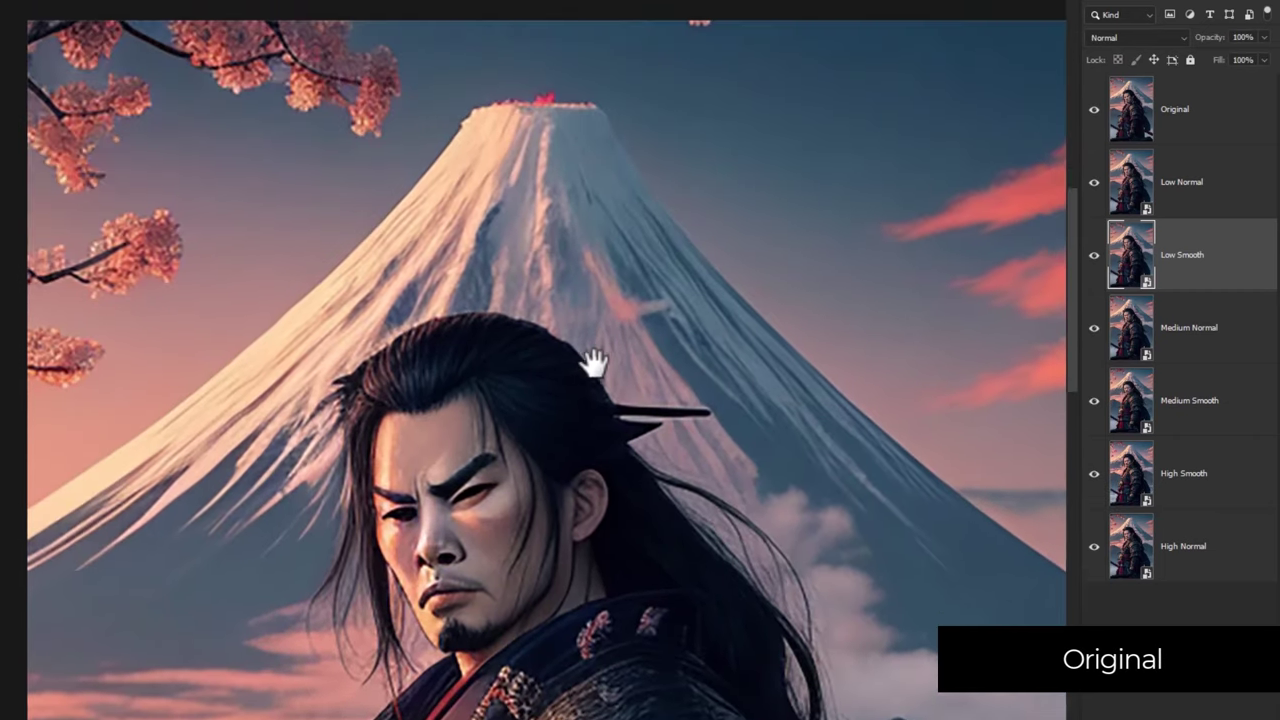
pyautogui.moveTo(594, 362); pyautogui.dragTo(634, 289)
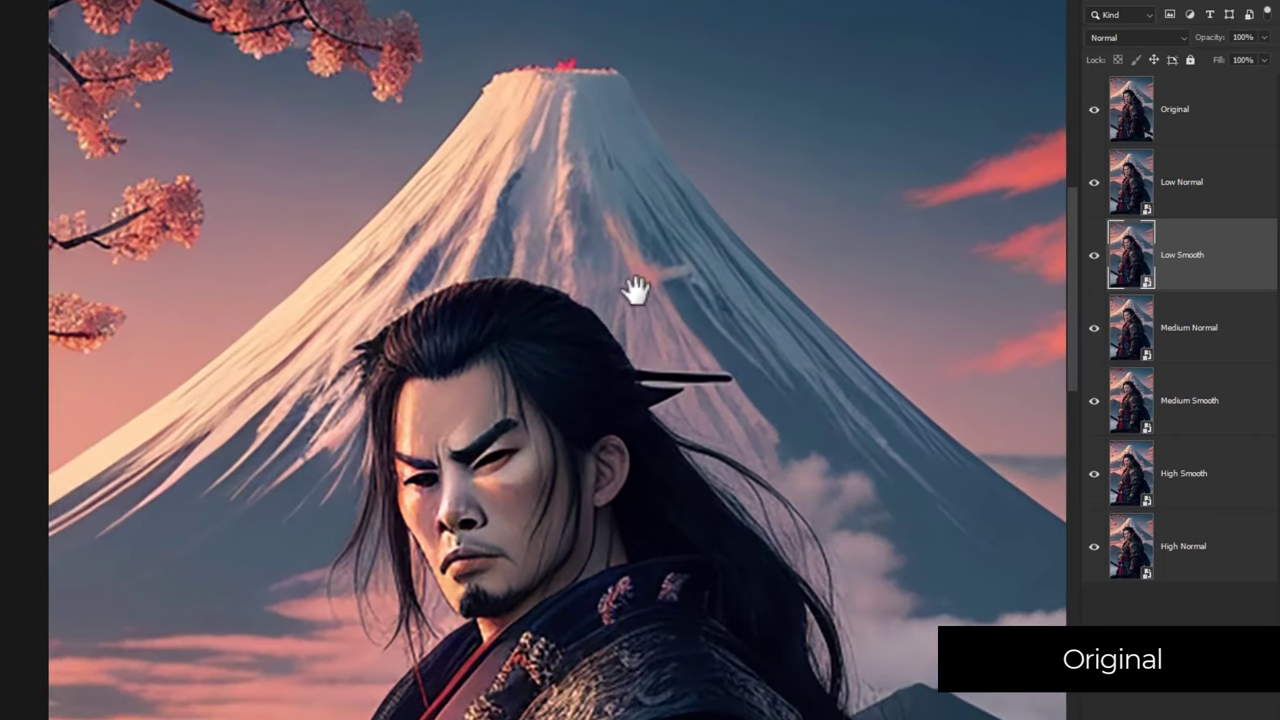
pyautogui.click(1094, 110)
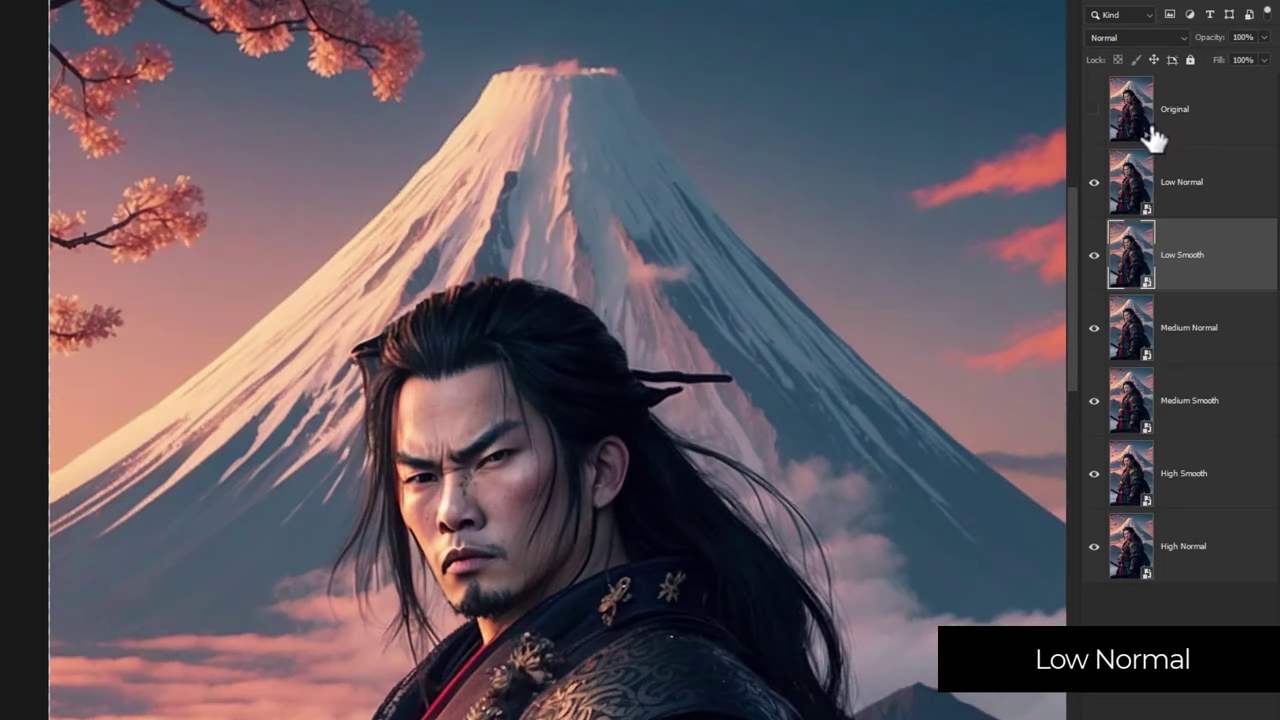
pyautogui.click(1094, 183)
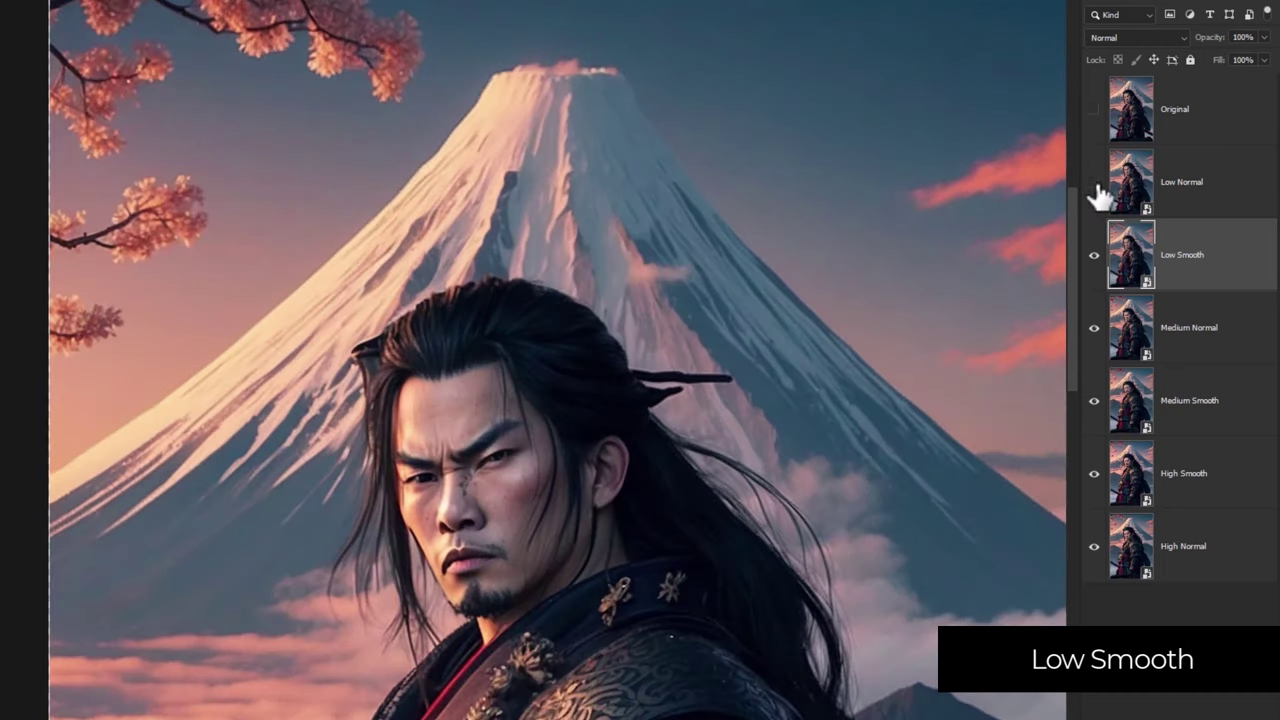
pyautogui.click(1094, 256)
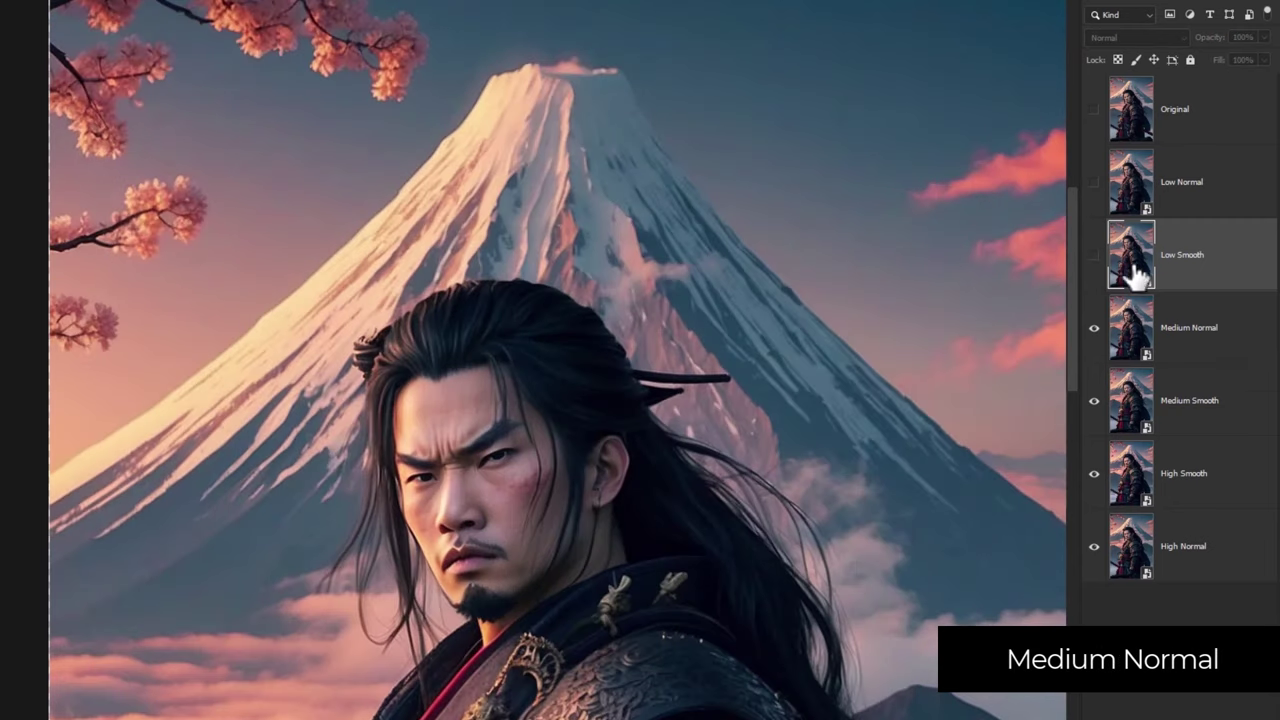
pyautogui.click(1094, 256)
pyautogui.click(1094, 256)
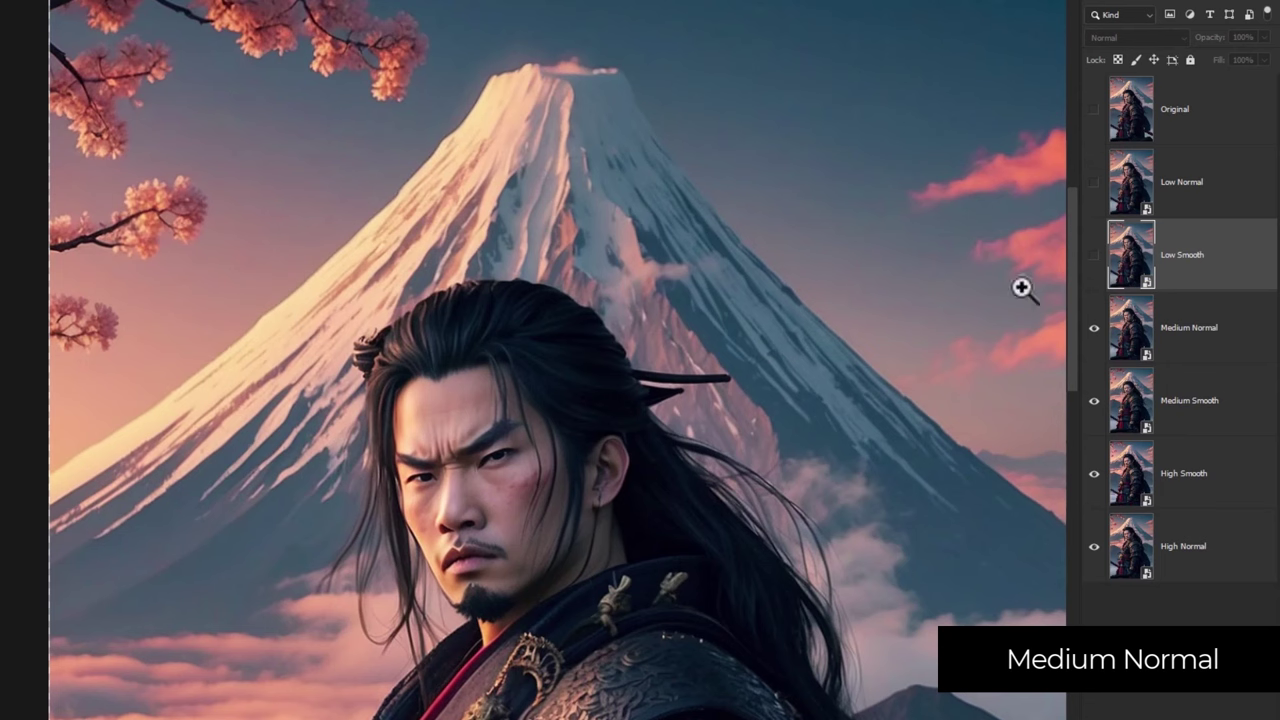
# Around the mountain peak, hide Medium Normal, Medium Smooth and High Smooth in turn to compare the refinements, and show High Smooth again.
pyautogui.click(1094, 330)
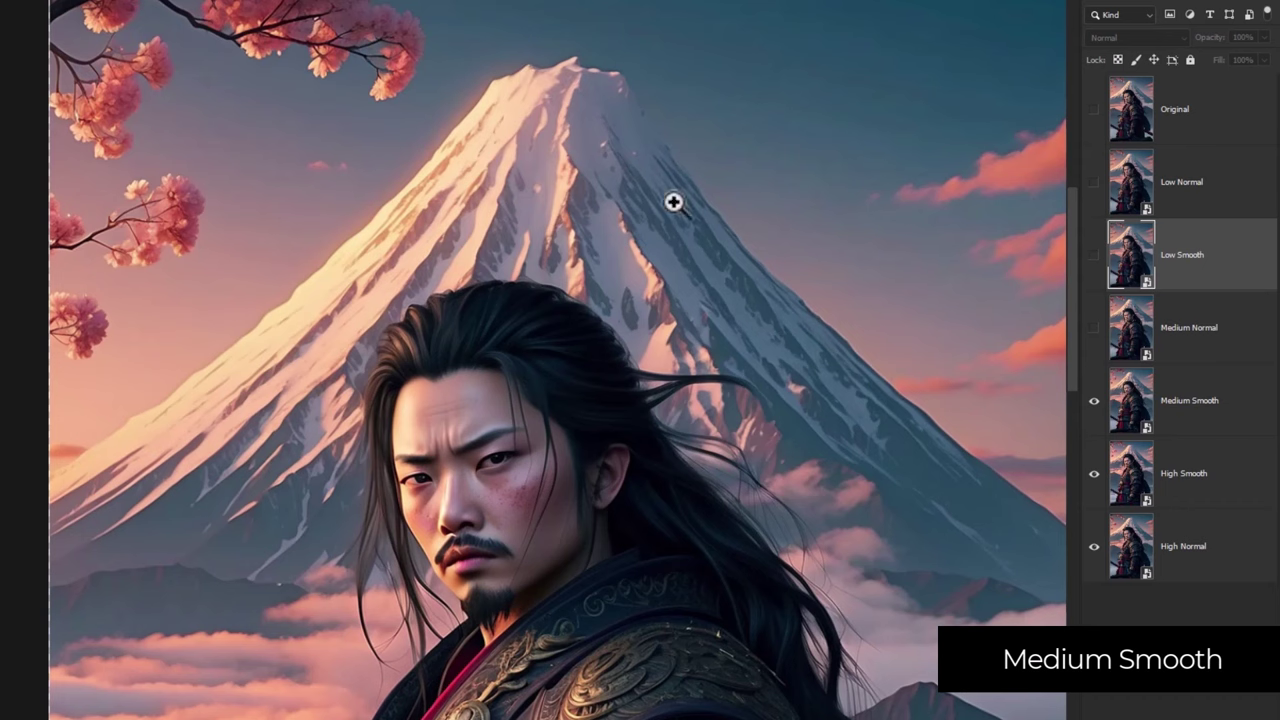
pyautogui.click(1092, 401)
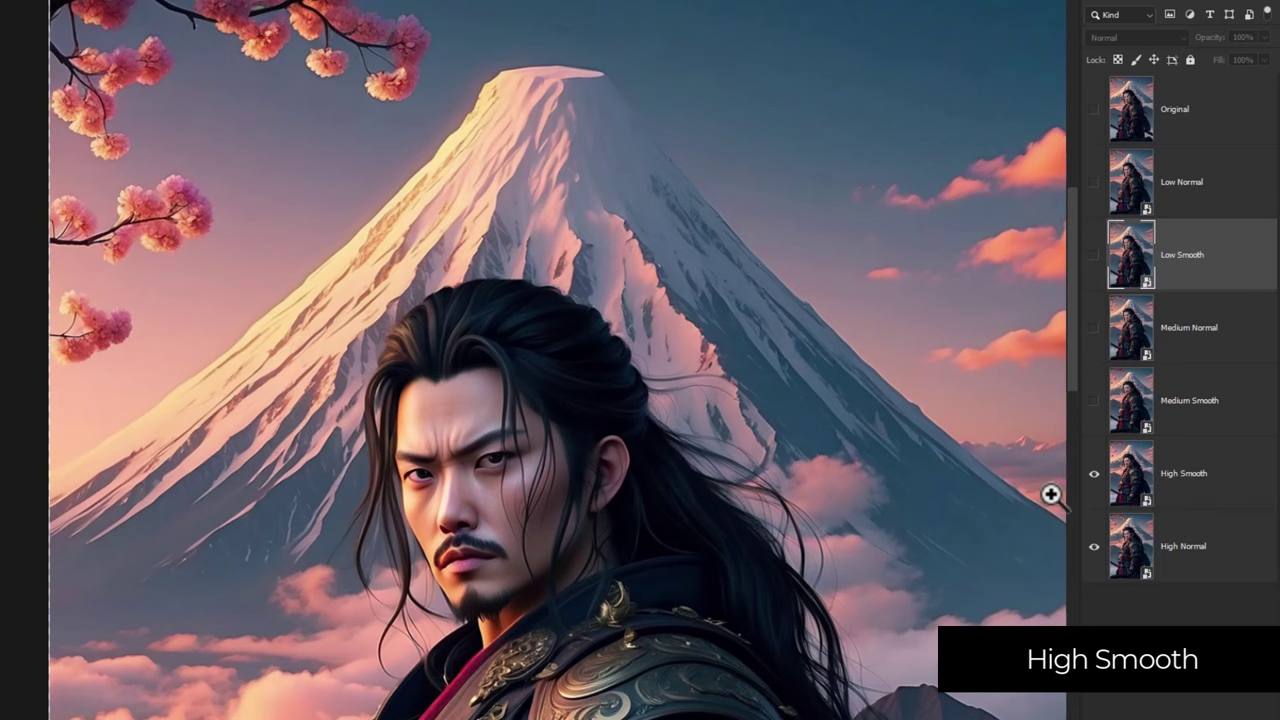
pyautogui.click(1094, 474)
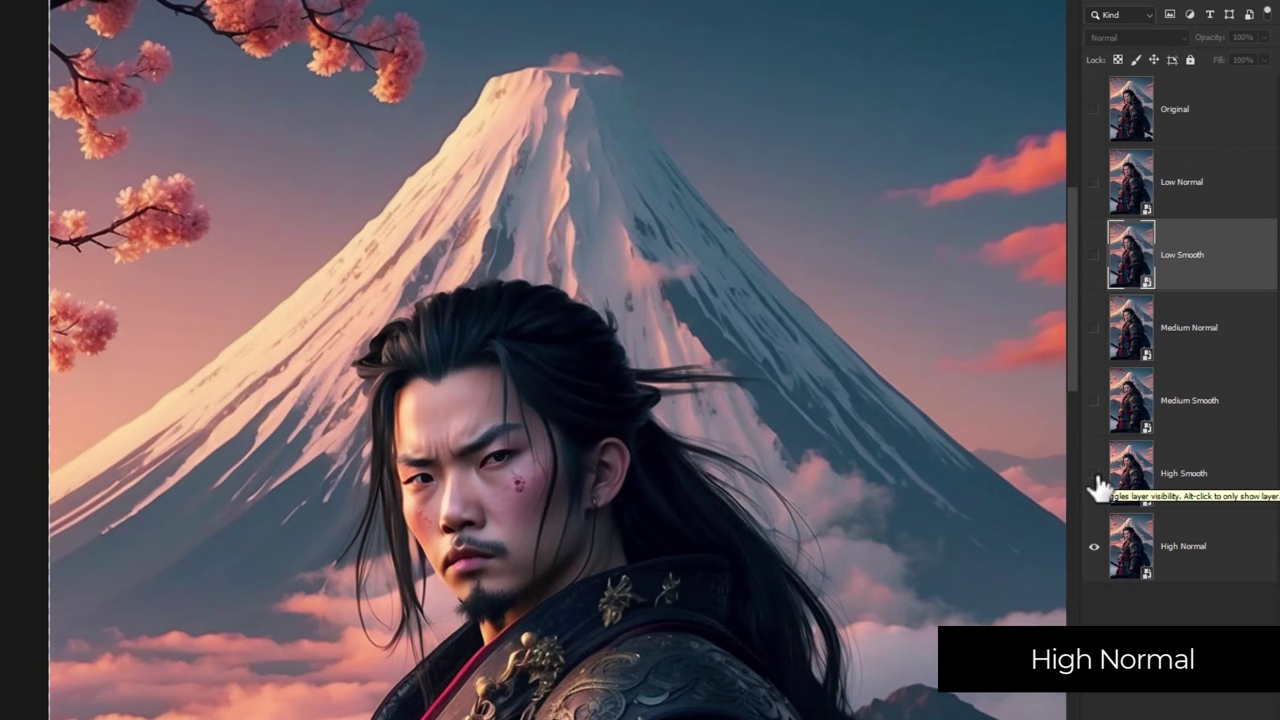
pyautogui.click(1094, 474)
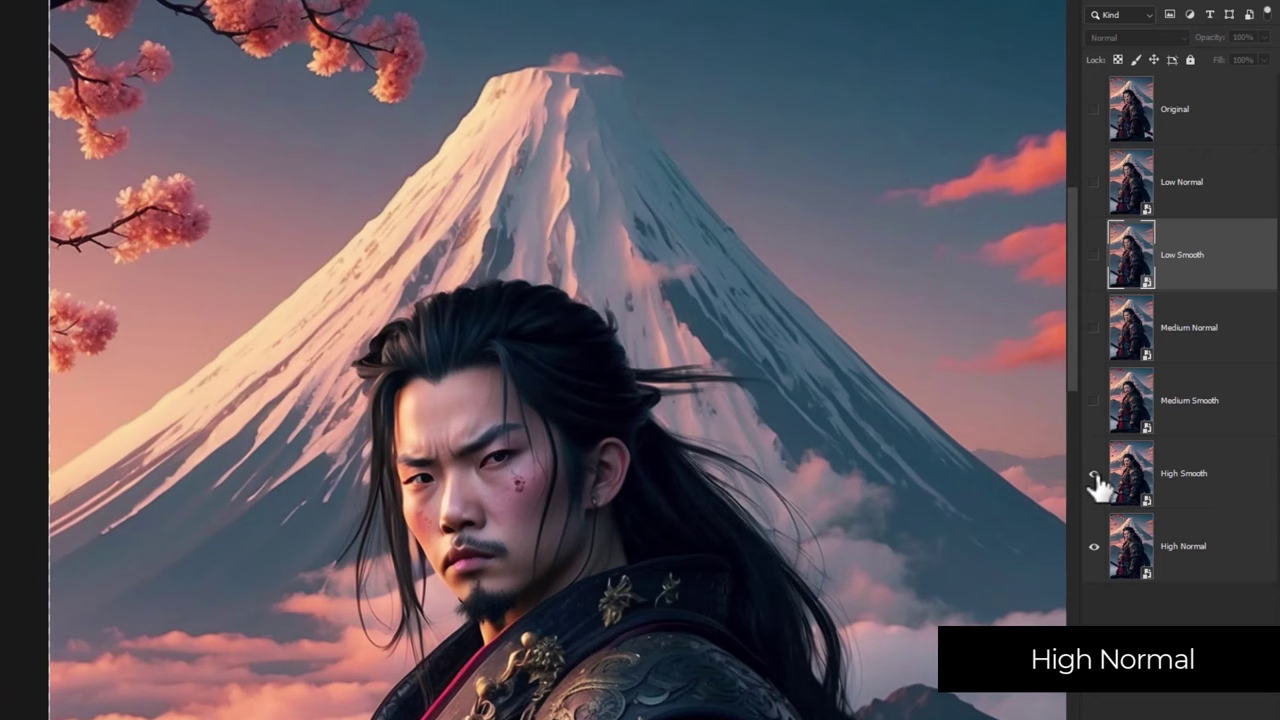
# Show all the hidden layers again to inspect the samurai's belt, arm guards and swords in the Original version.
pyautogui.scroll(-2, 490, 338)
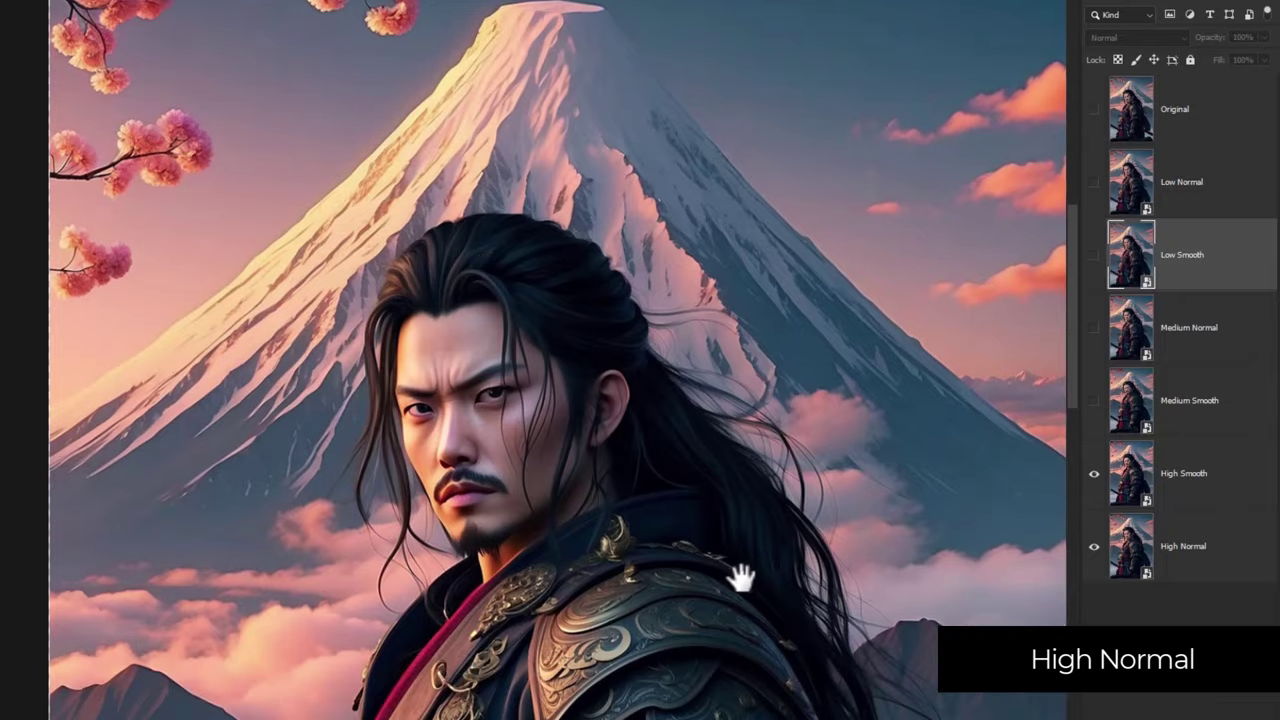
pyautogui.moveTo(737, 574); pyautogui.dragTo(694, 126)
pyautogui.moveTo(670, 429); pyautogui.dragTo(713, 116)
pyautogui.moveTo(676, 297); pyautogui.dragTo(768, 318)
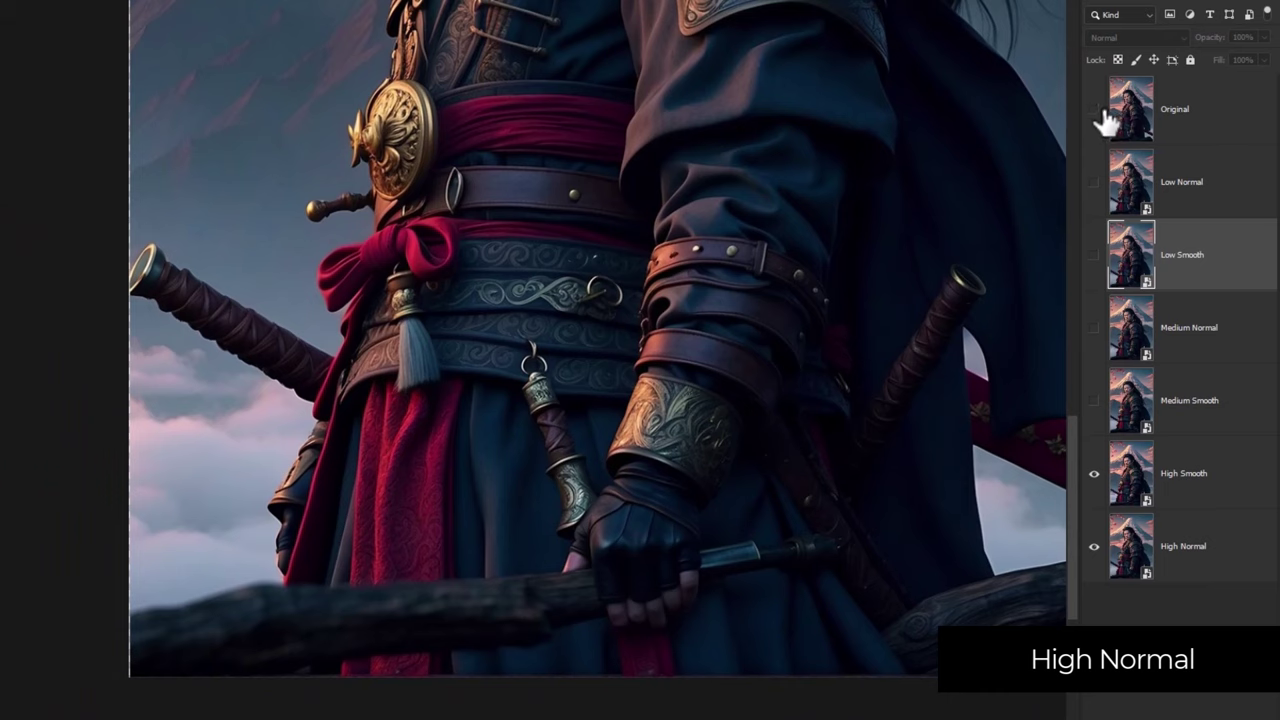
pyautogui.moveTo(1094, 182); pyautogui.dragTo(1094, 430)
pyautogui.click(1096, 140)
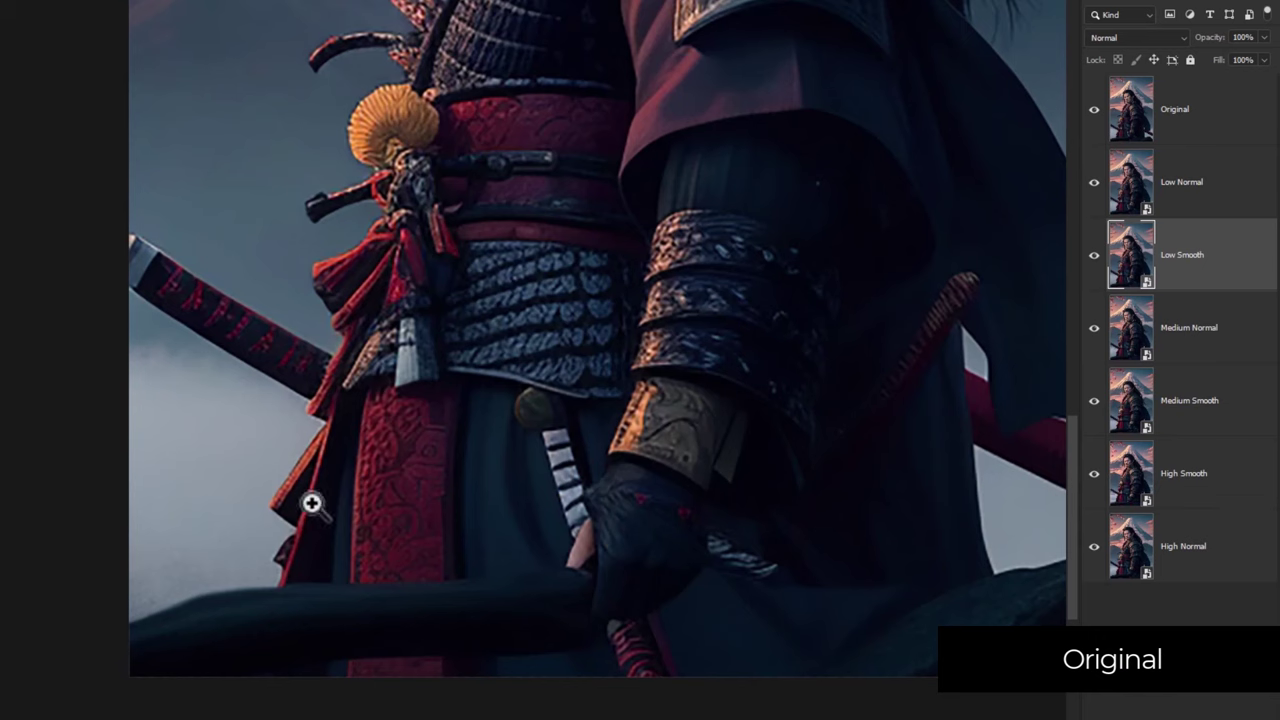
# Compare the Original with Low Normal around the belt and arm guards, and hide both layers in turn to view Low Smooth.
pyautogui.click(1094, 110)
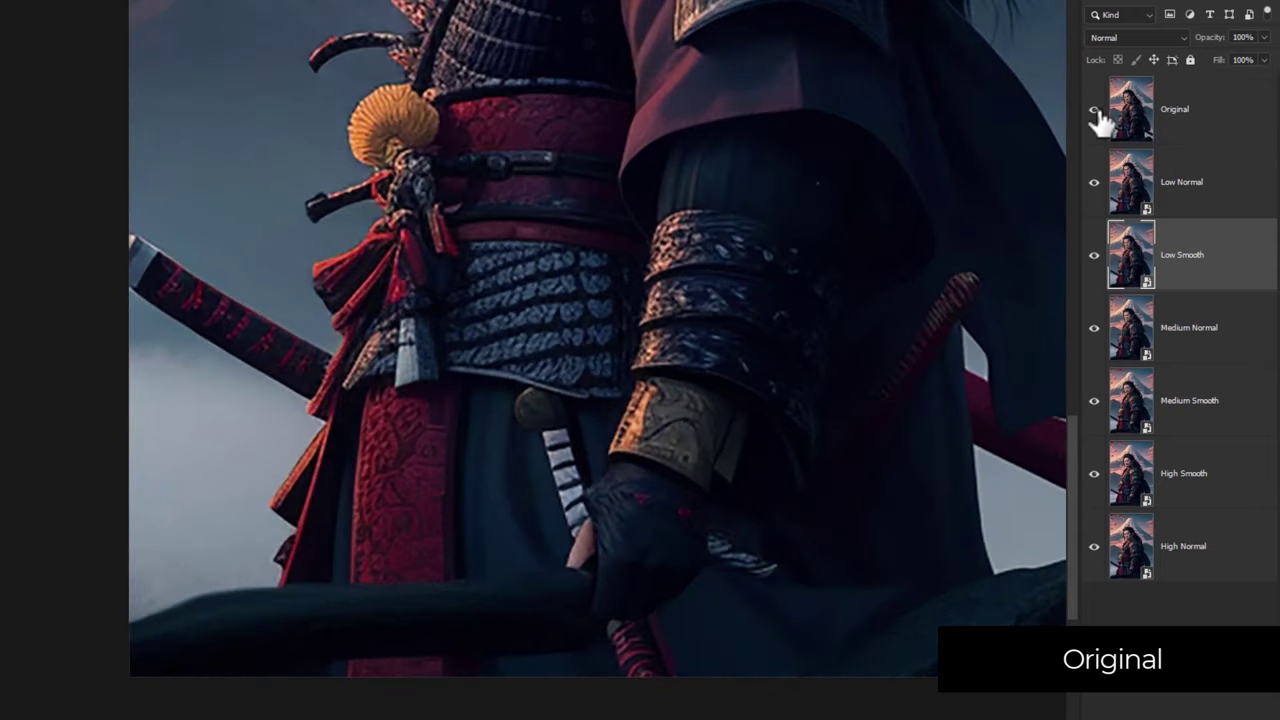
pyautogui.click(1095, 111)
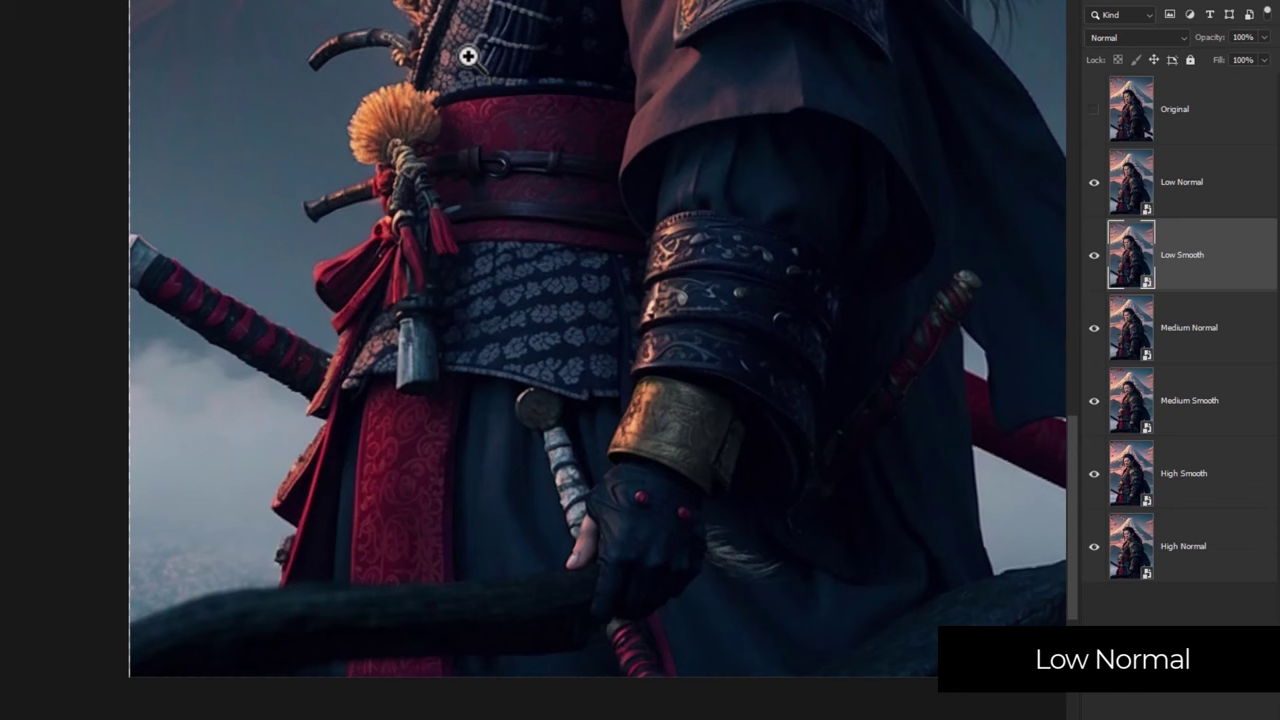
pyautogui.click(1094, 183)
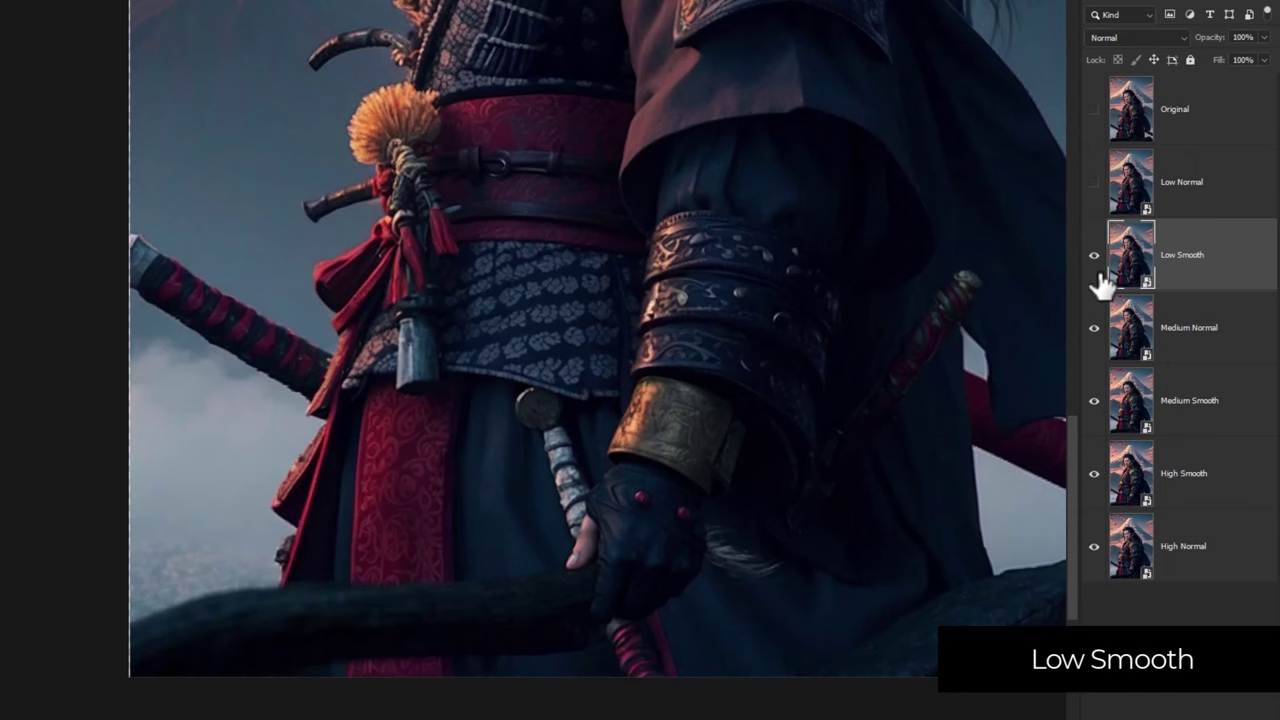
# Switch the Low Smooth layer off and on repeatedly to compare it with Medium Normal, leaving Low Smooth hidden.
pyautogui.click(1094, 256)
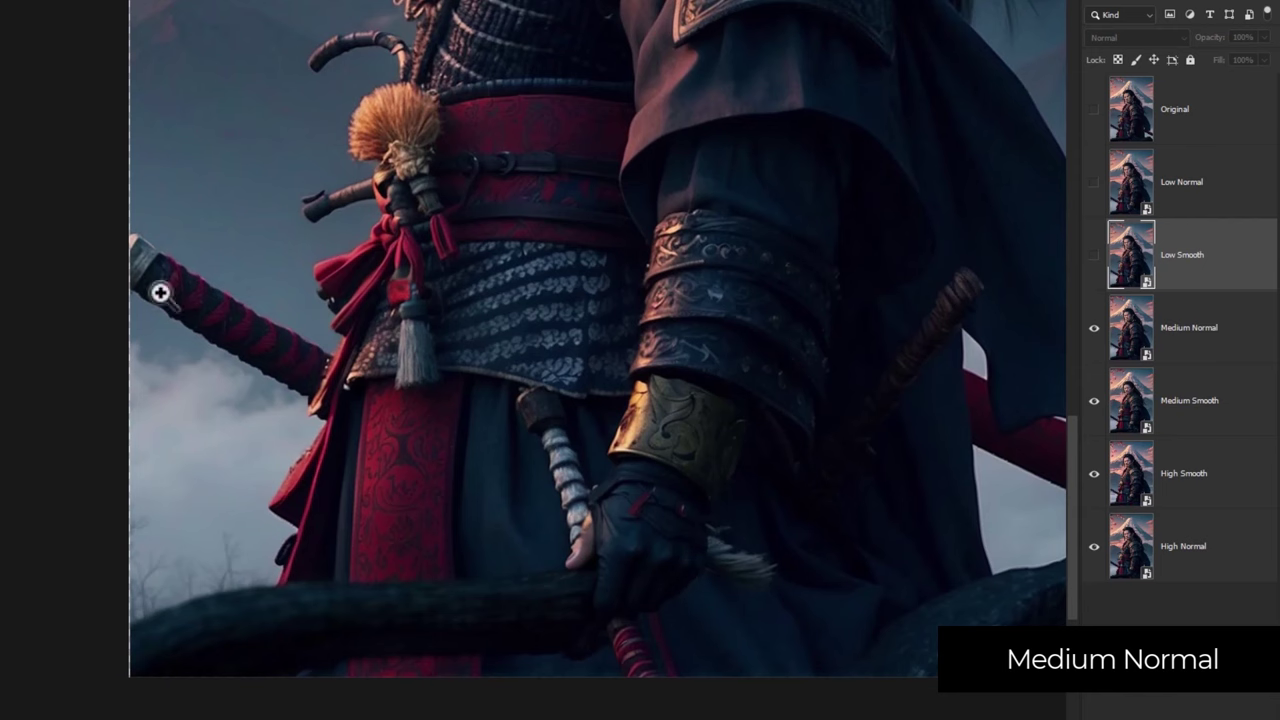
pyautogui.click(1094, 258)
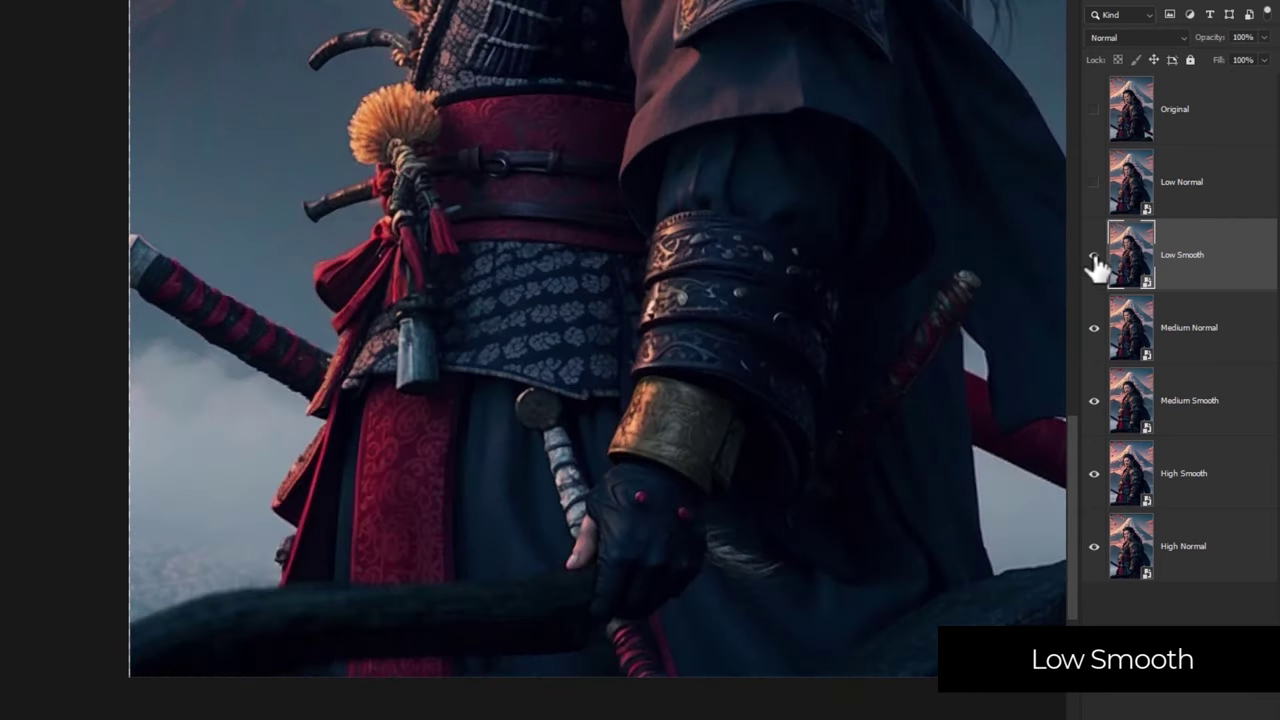
pyautogui.click(1094, 258)
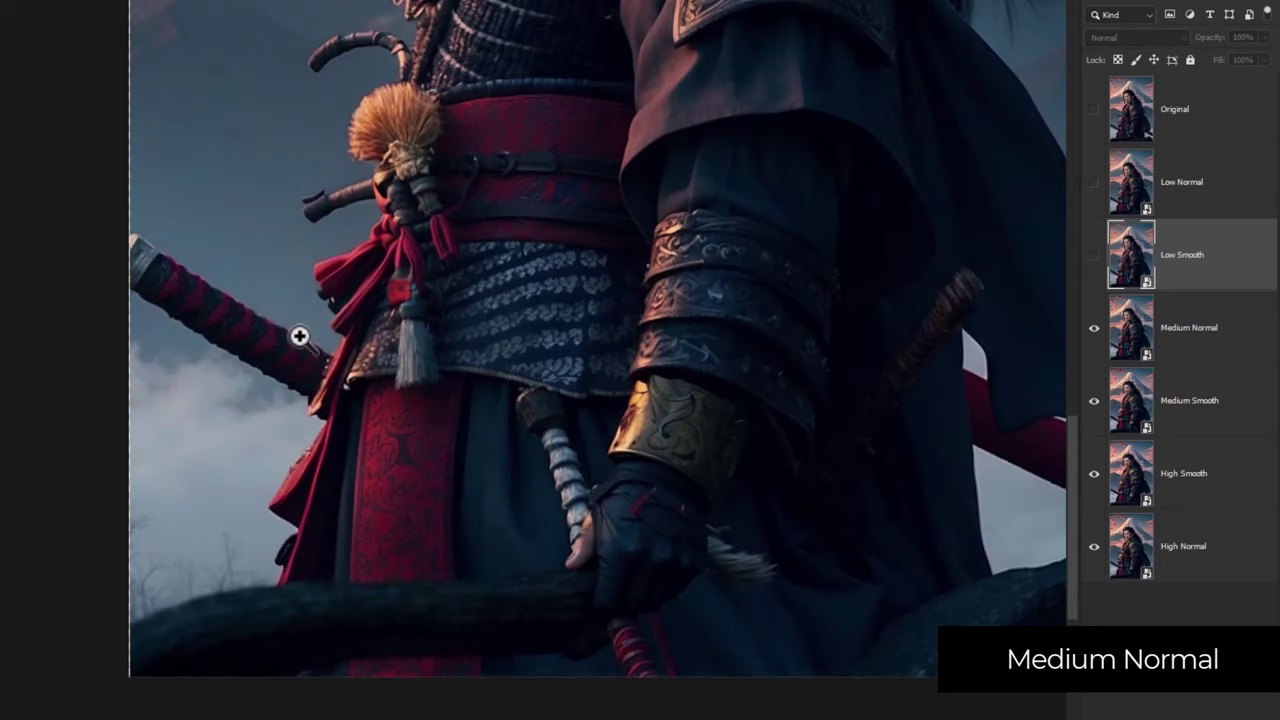
pyautogui.click(1096, 260)
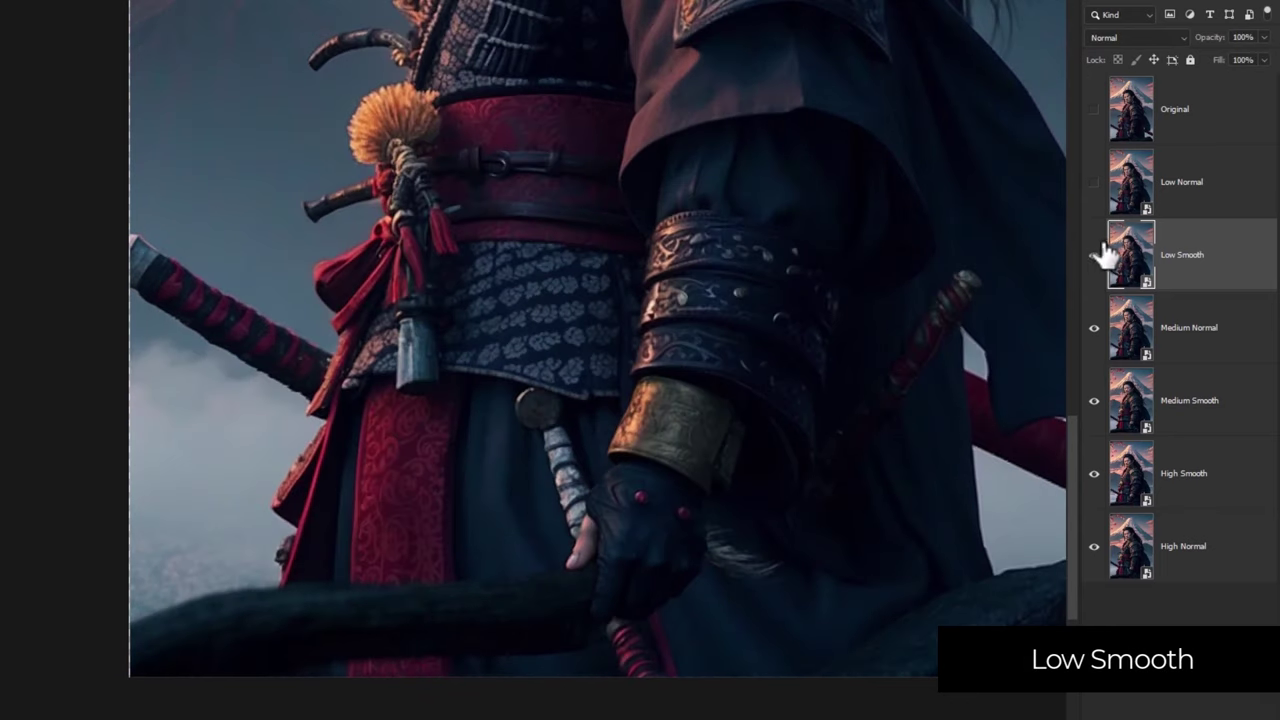
pyautogui.click(1095, 257)
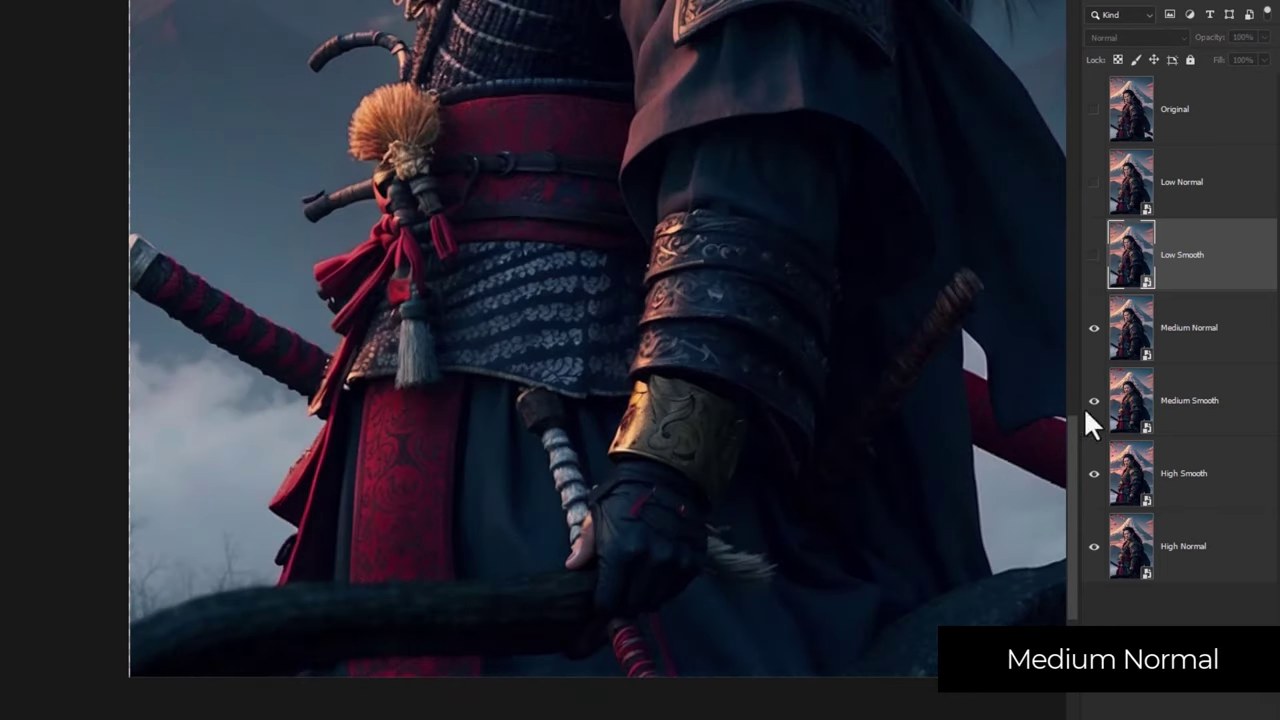
# Hide Medium Normal, Medium Smooth and High Smooth in turn to compare how each refinement renders the lower outfit.
pyautogui.click(1095, 330)
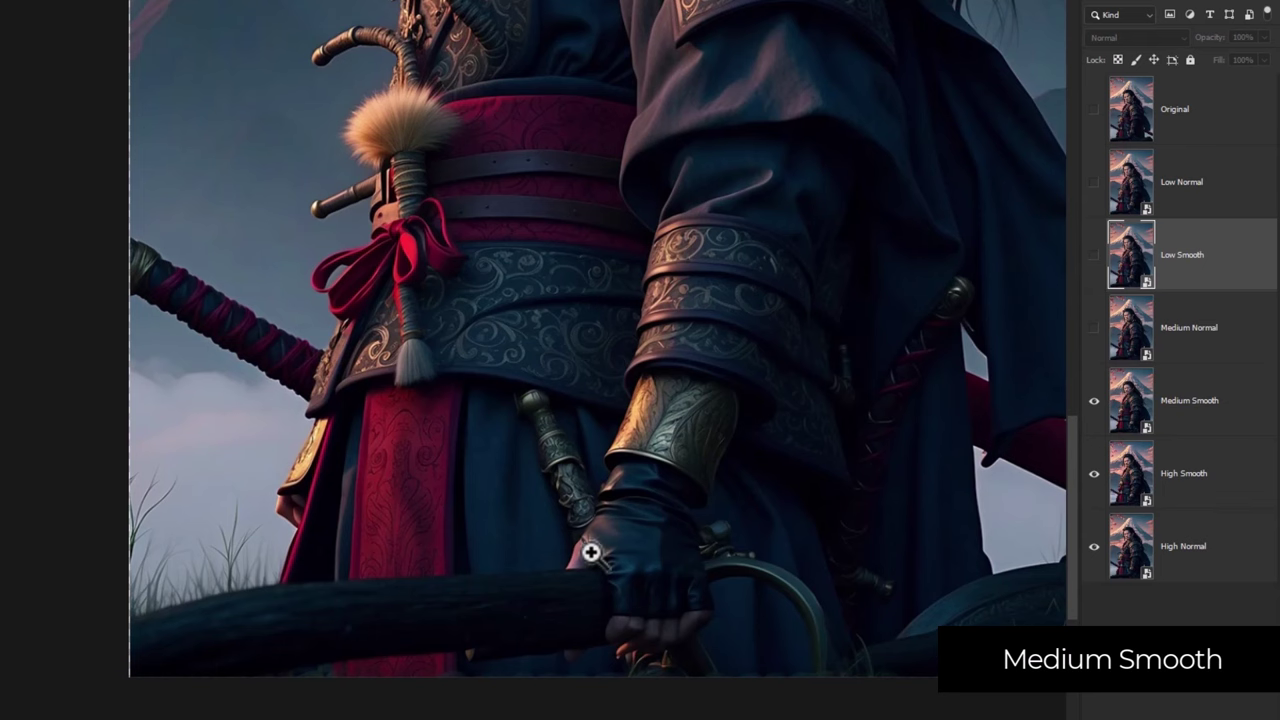
pyautogui.click(1093, 401)
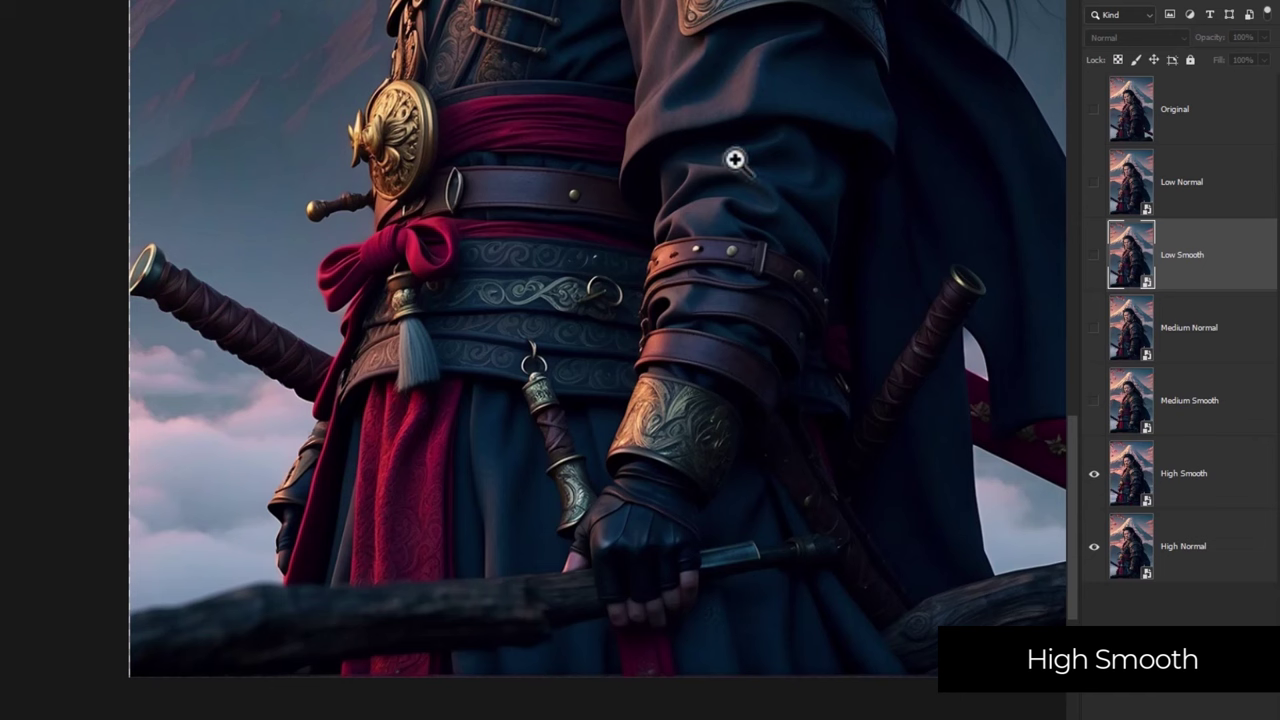
pyautogui.click(1093, 474)
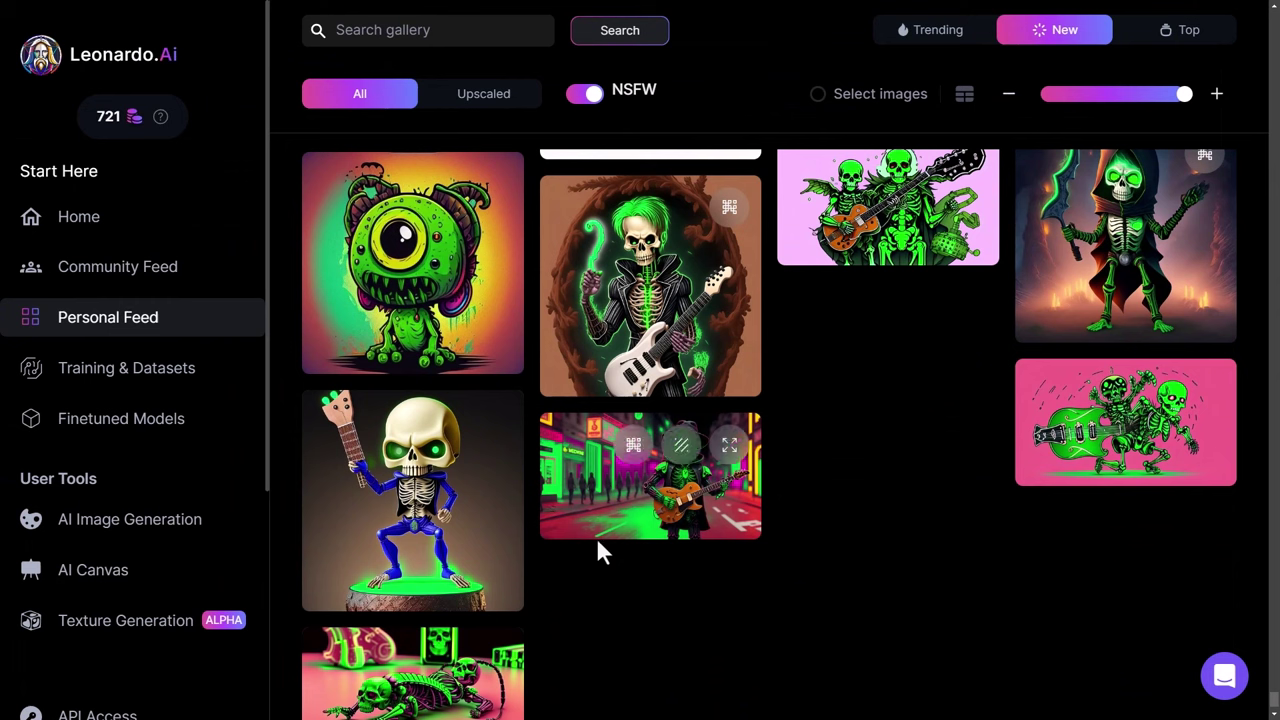
# In Leonardo.Ai's Personal Feed, open the skeleton guitarist street image and compare its Creative Upscaled Image and Original Image versions.
pyautogui.click(718, 528)
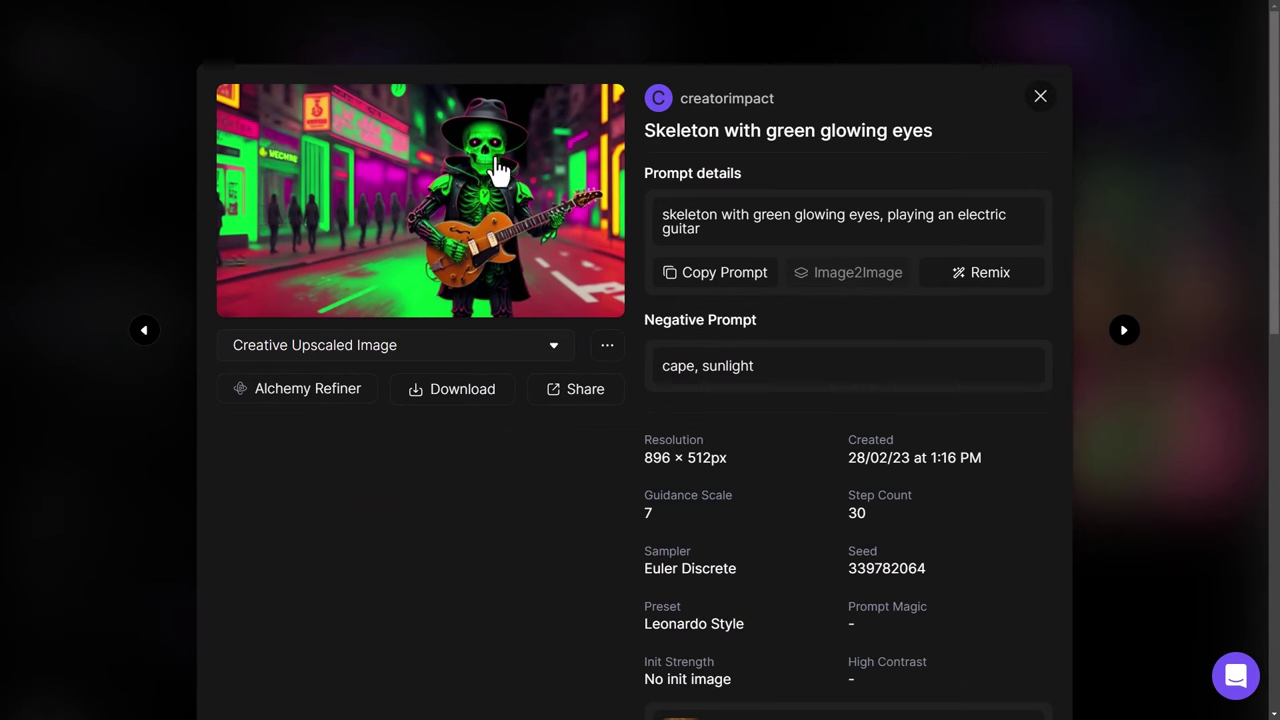
pyautogui.click(532, 350)
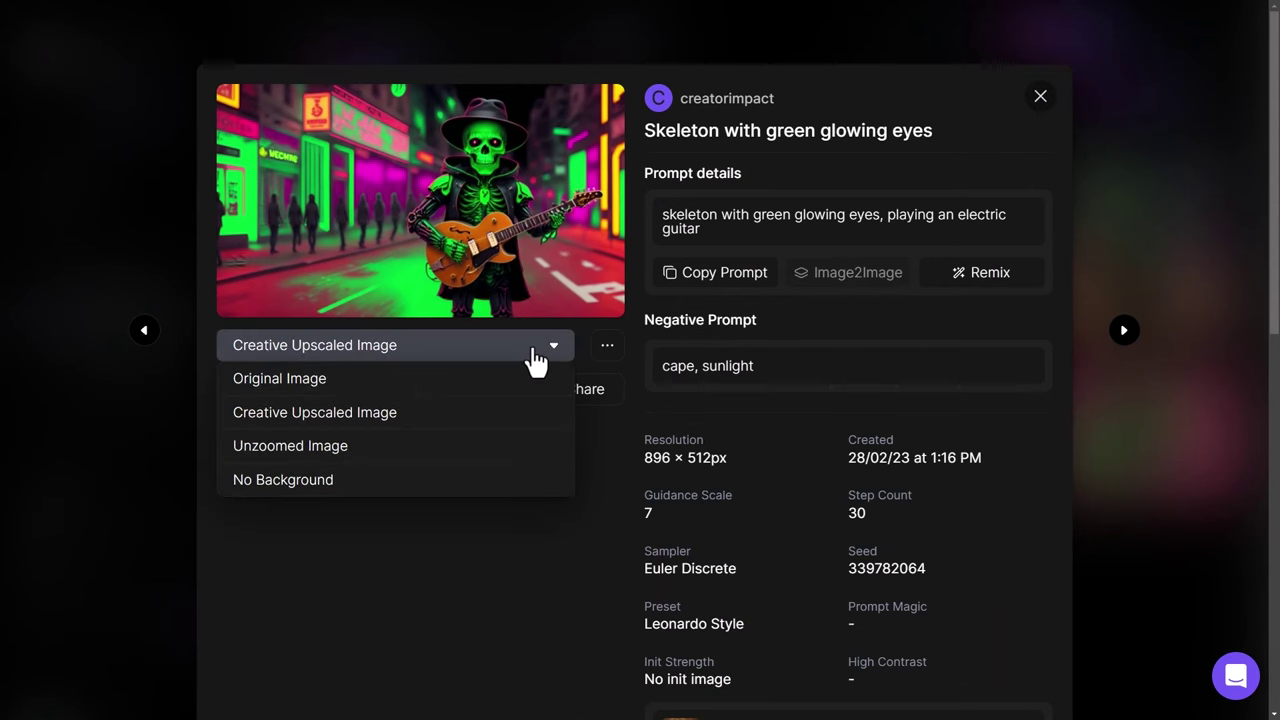
pyautogui.click(469, 385)
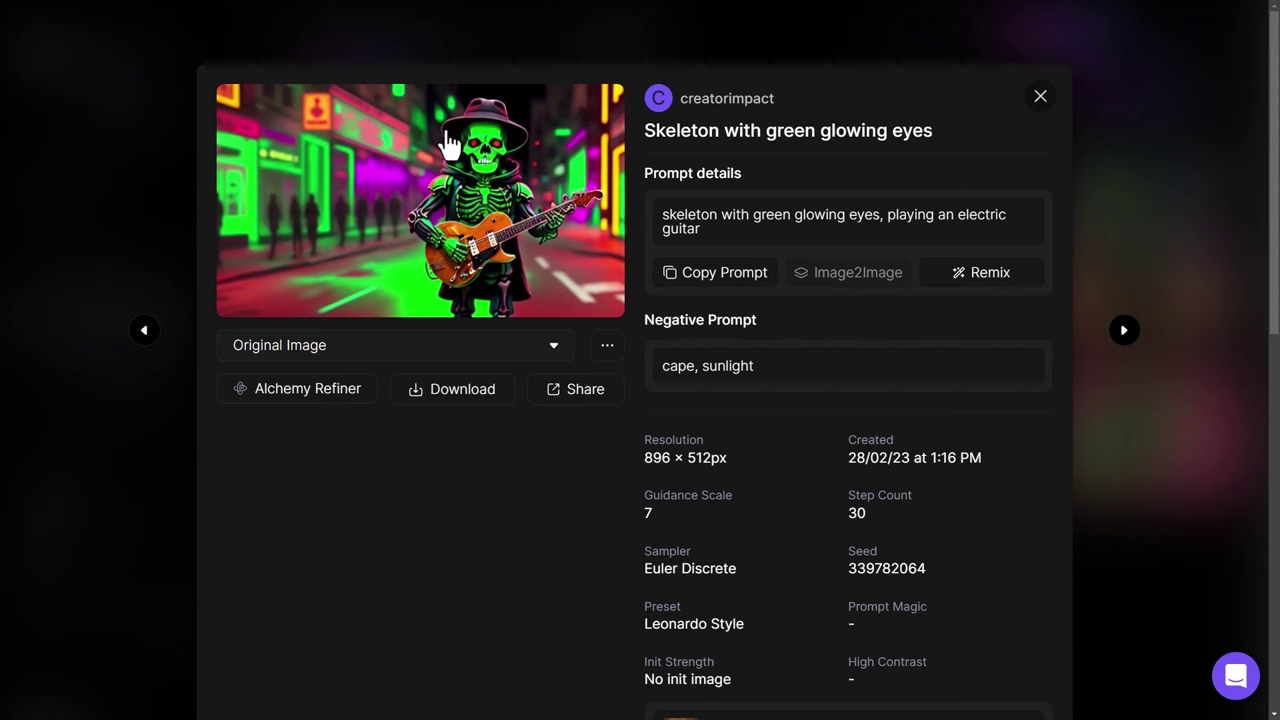
pyautogui.click(520, 343)
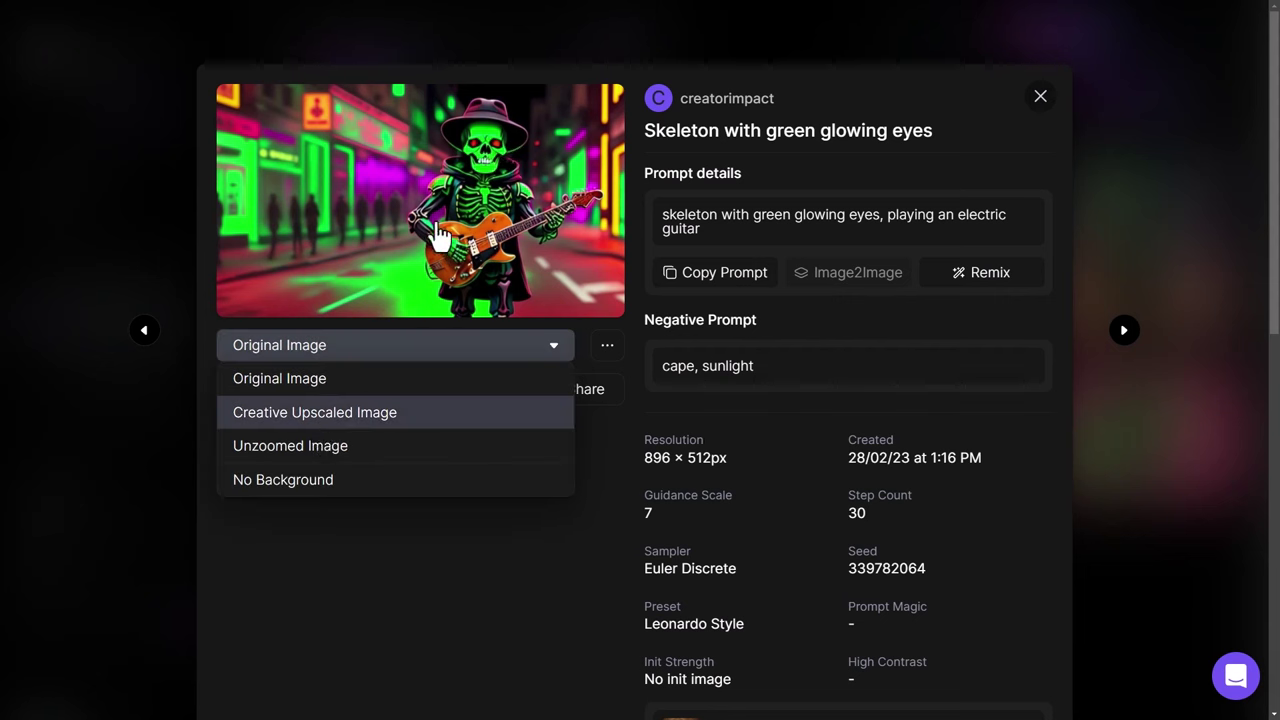
pyautogui.press('Return')
# Enlarge the creative upscaled skeleton image and refine it with Alchemy Refiner at Medium strength with Smooth Mode on.
pyautogui.click(371, 157)
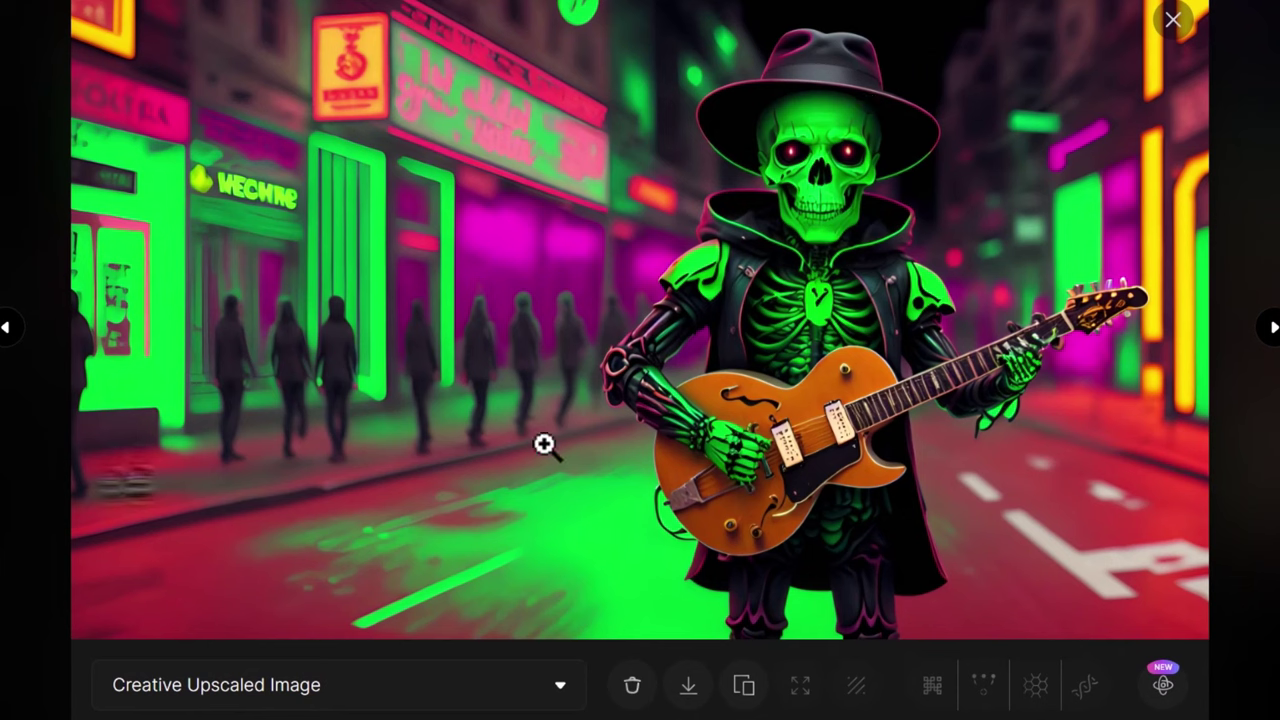
pyautogui.click(1162, 686)
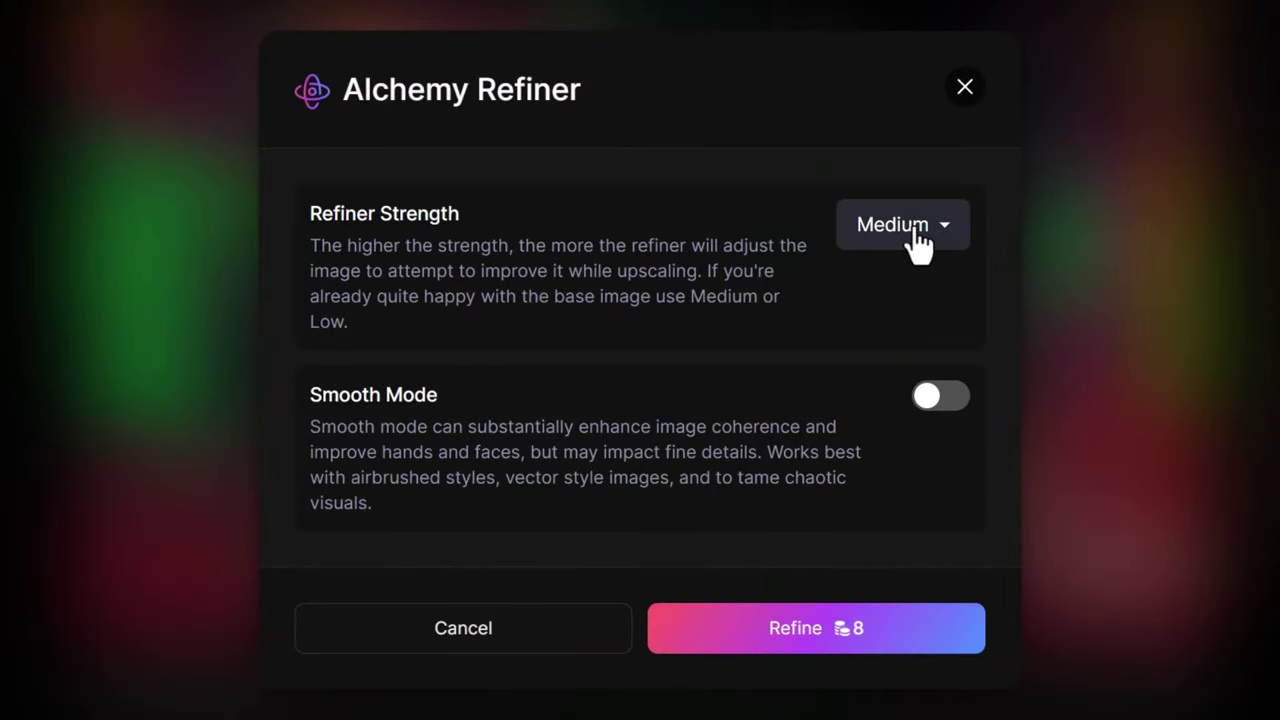
pyautogui.click(938, 400)
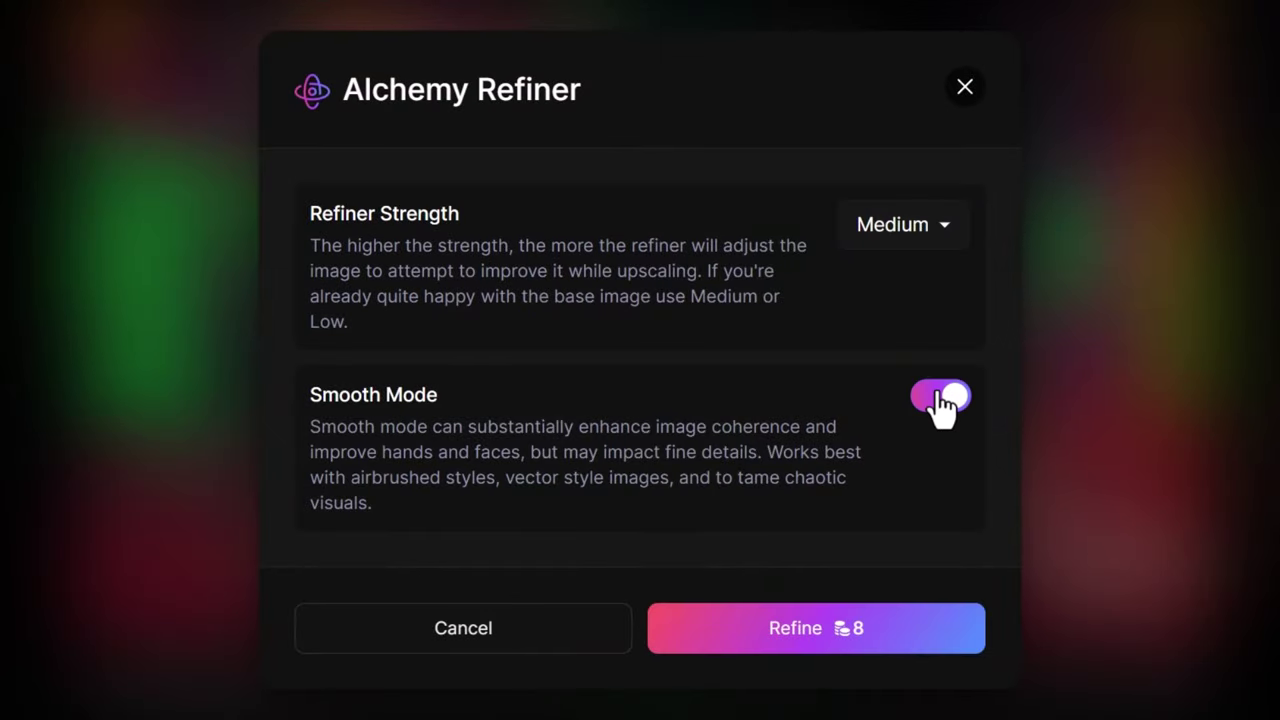
pyautogui.click(818, 630)
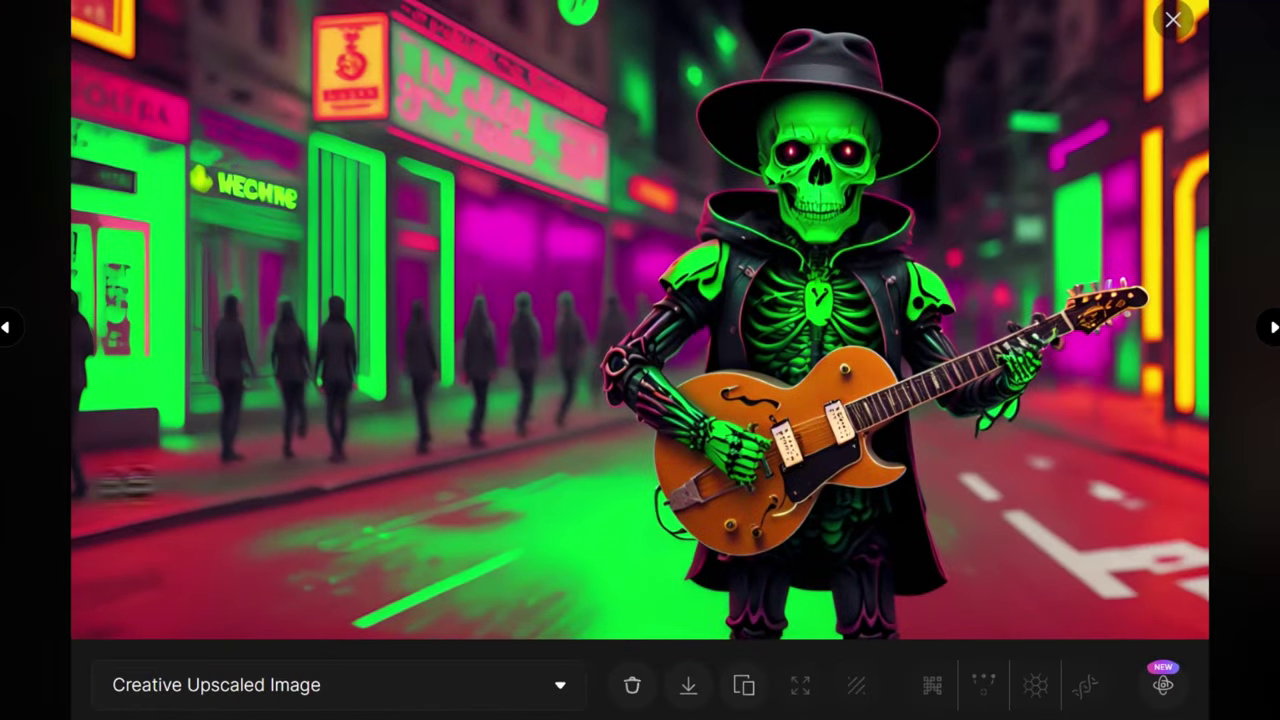
# Switch the skeleton image between its Alchemy Refiner - Medium Smooth and Original Image versions to compare the face, hands and background.
pyautogui.click(438, 700)
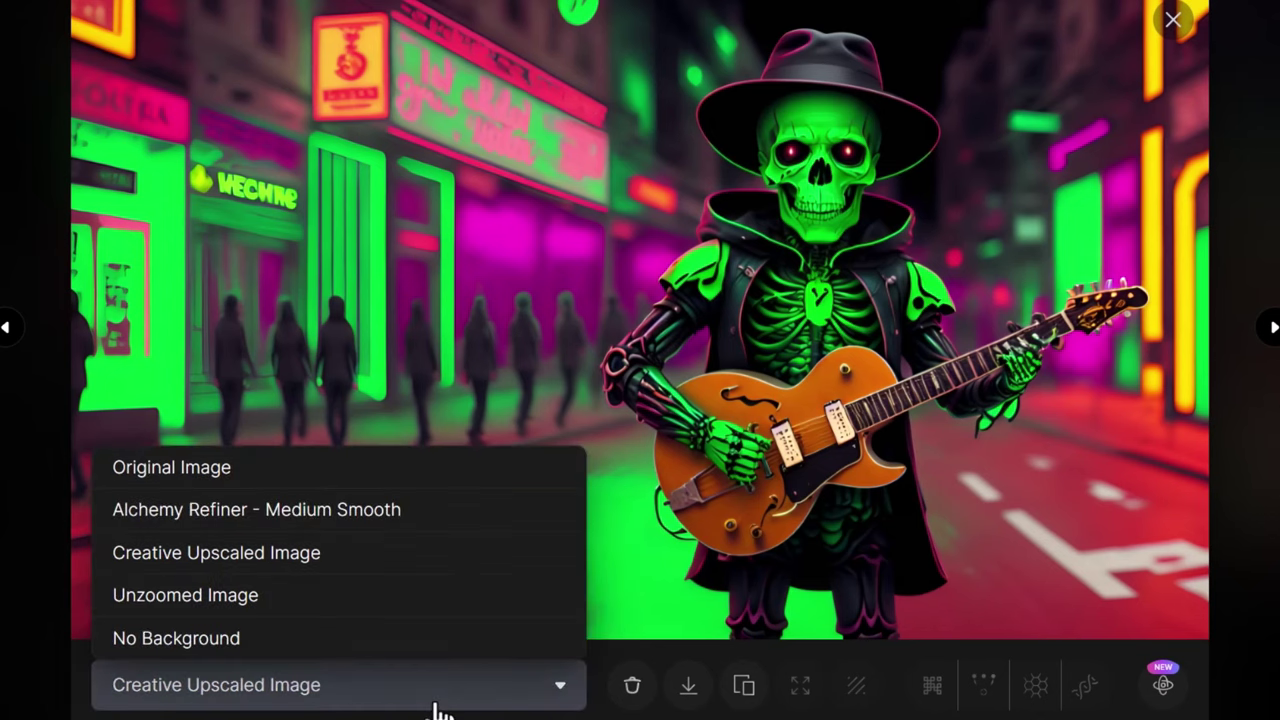
pyautogui.click(365, 535)
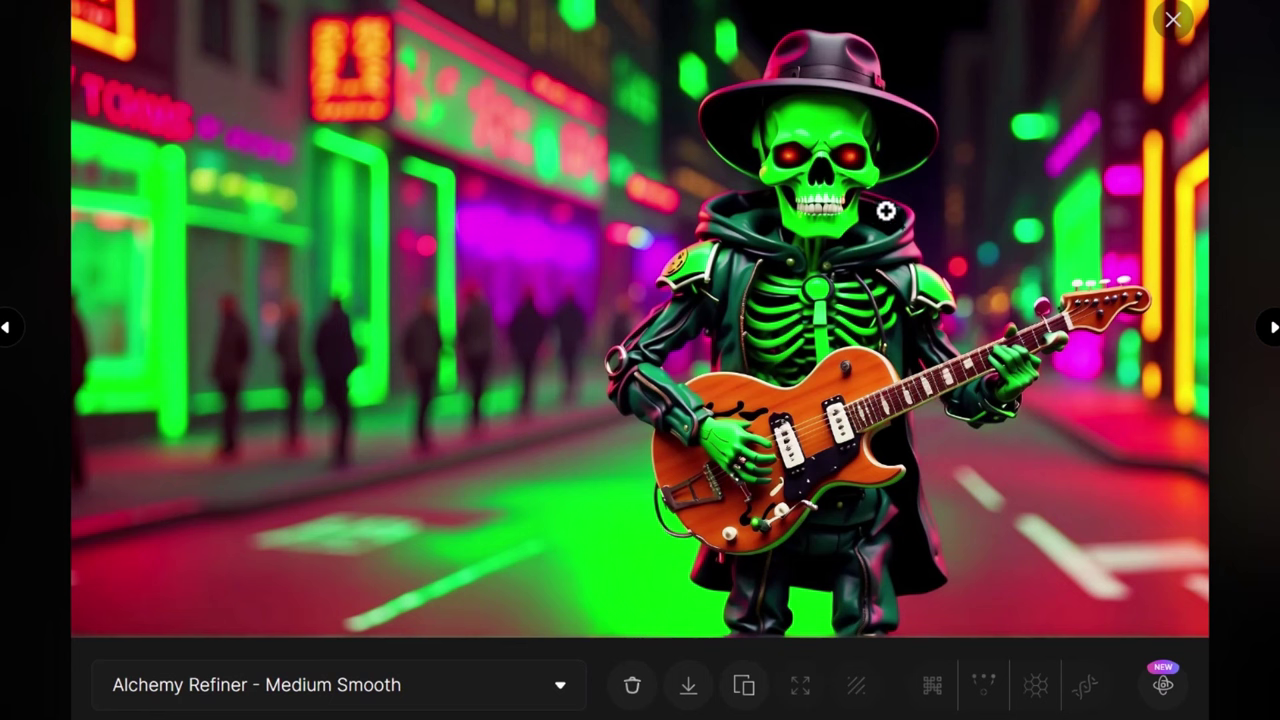
pyautogui.click(380, 700)
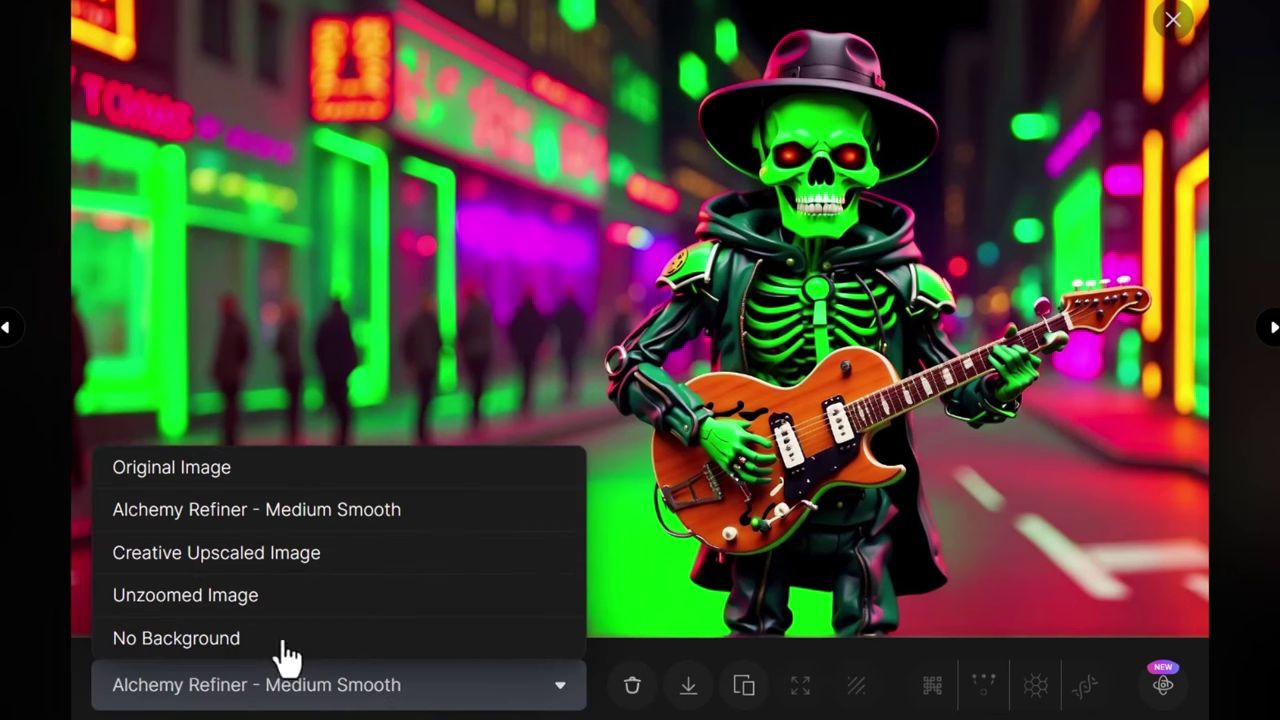
pyautogui.click(194, 486)
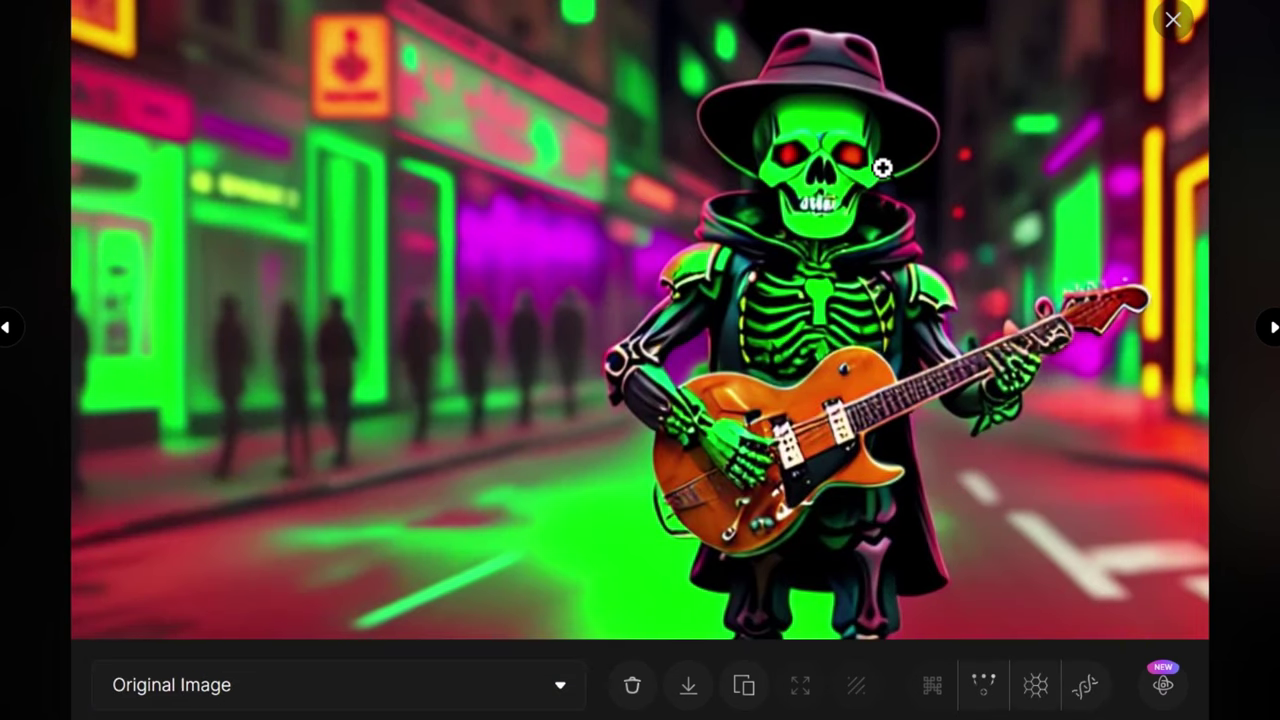
pyautogui.click(184, 698)
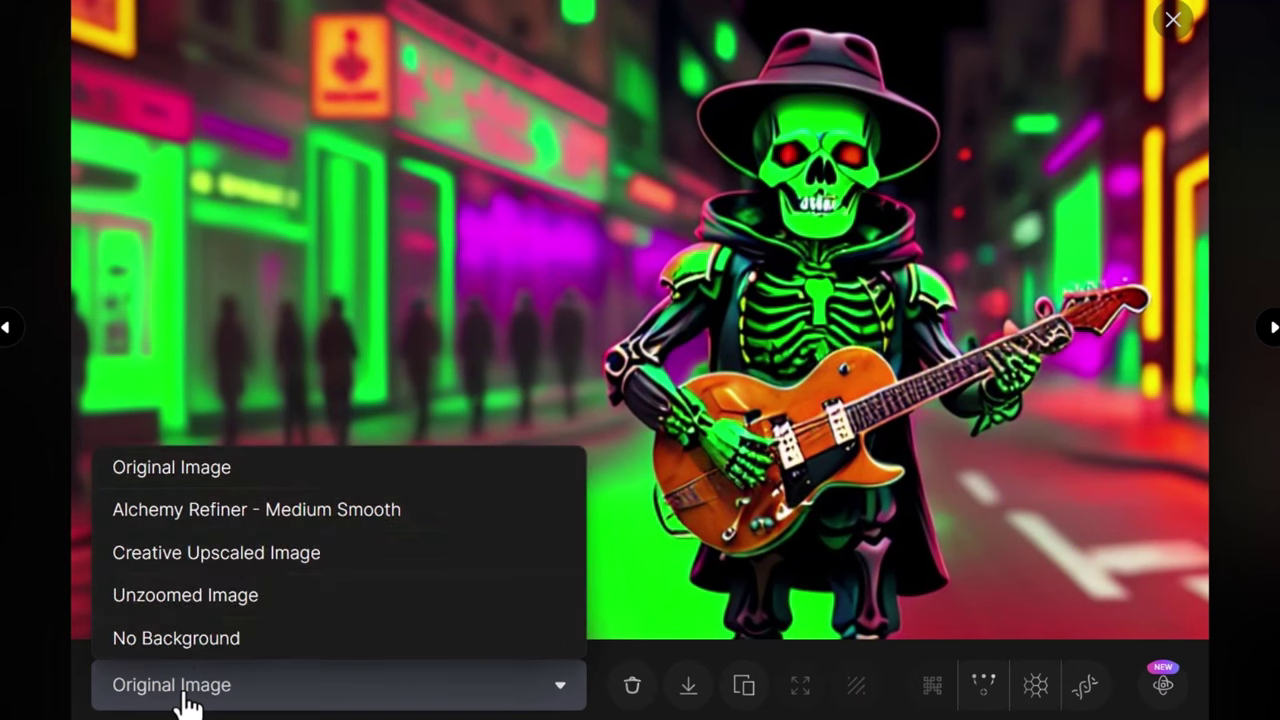
pyautogui.click(199, 512)
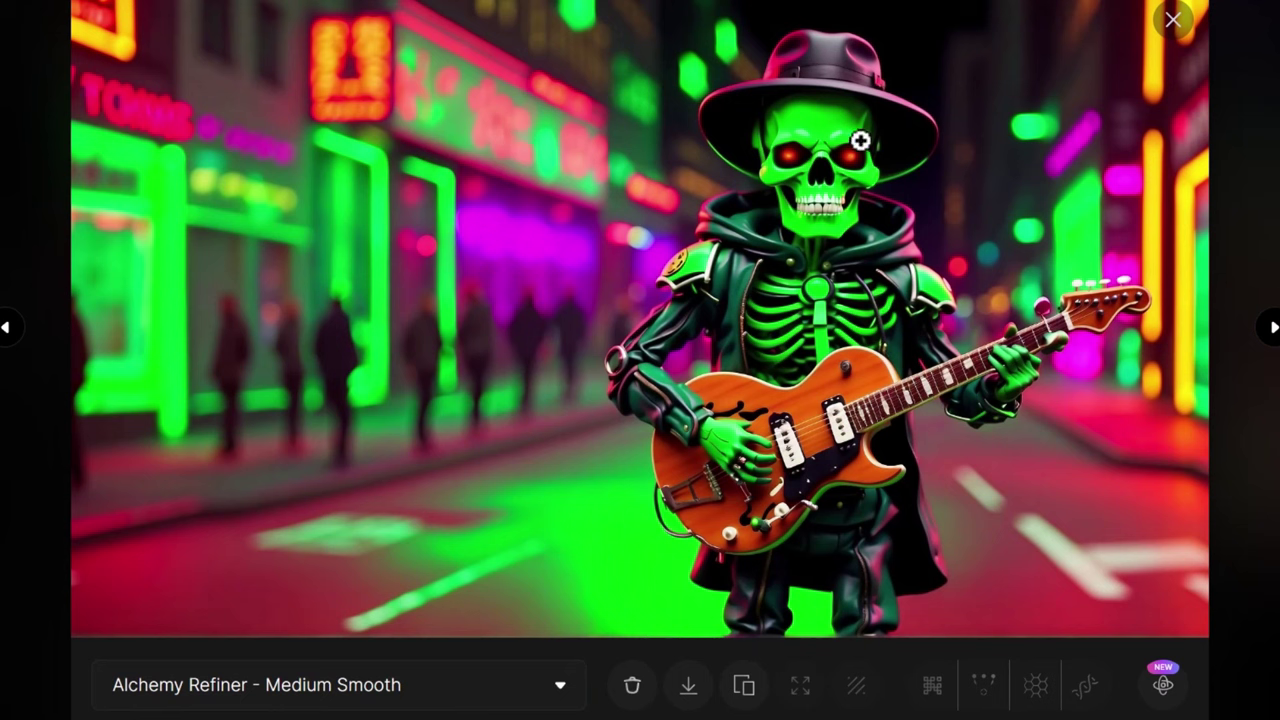
pyautogui.click(349, 686)
pyautogui.click(215, 466)
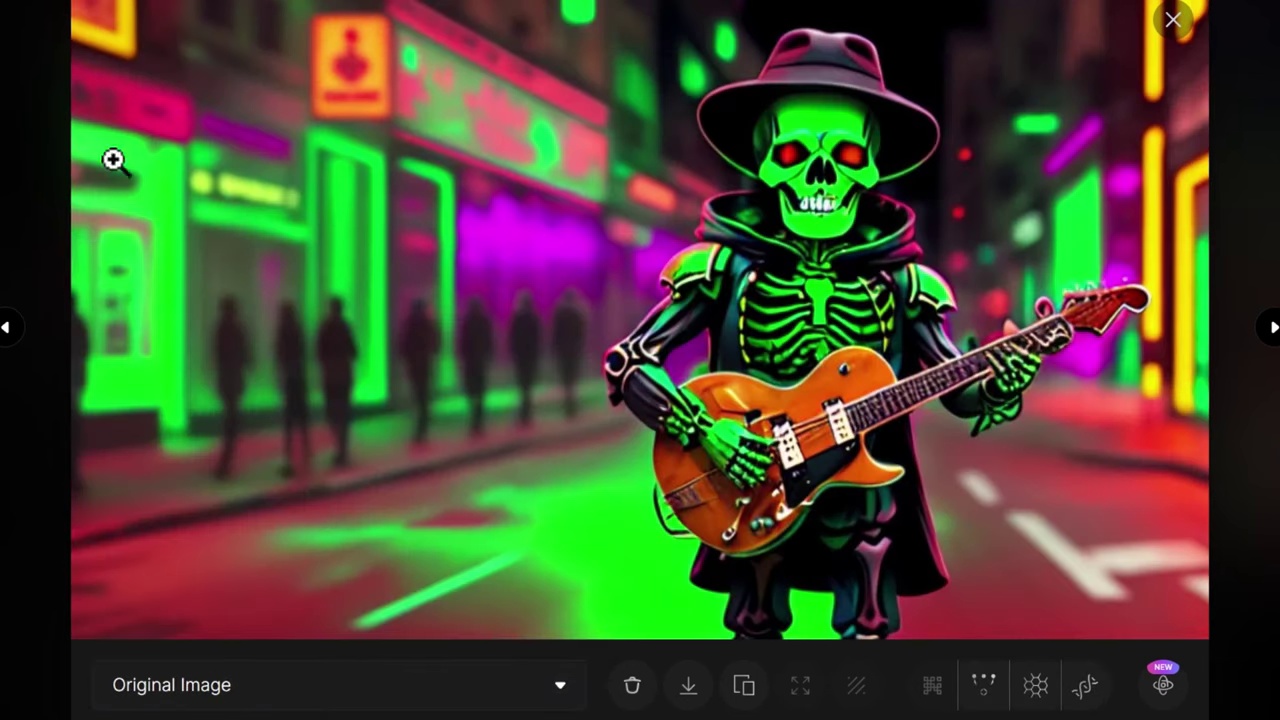
pyautogui.click(330, 688)
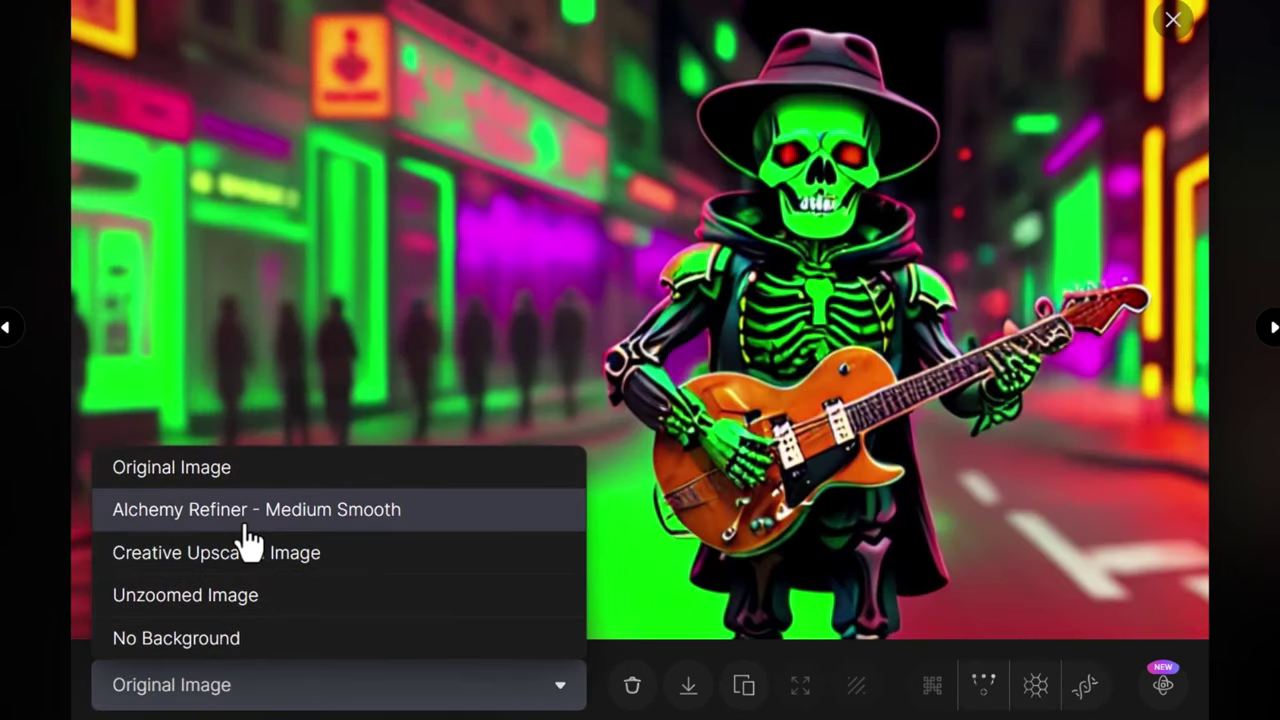
pyautogui.click(248, 510)
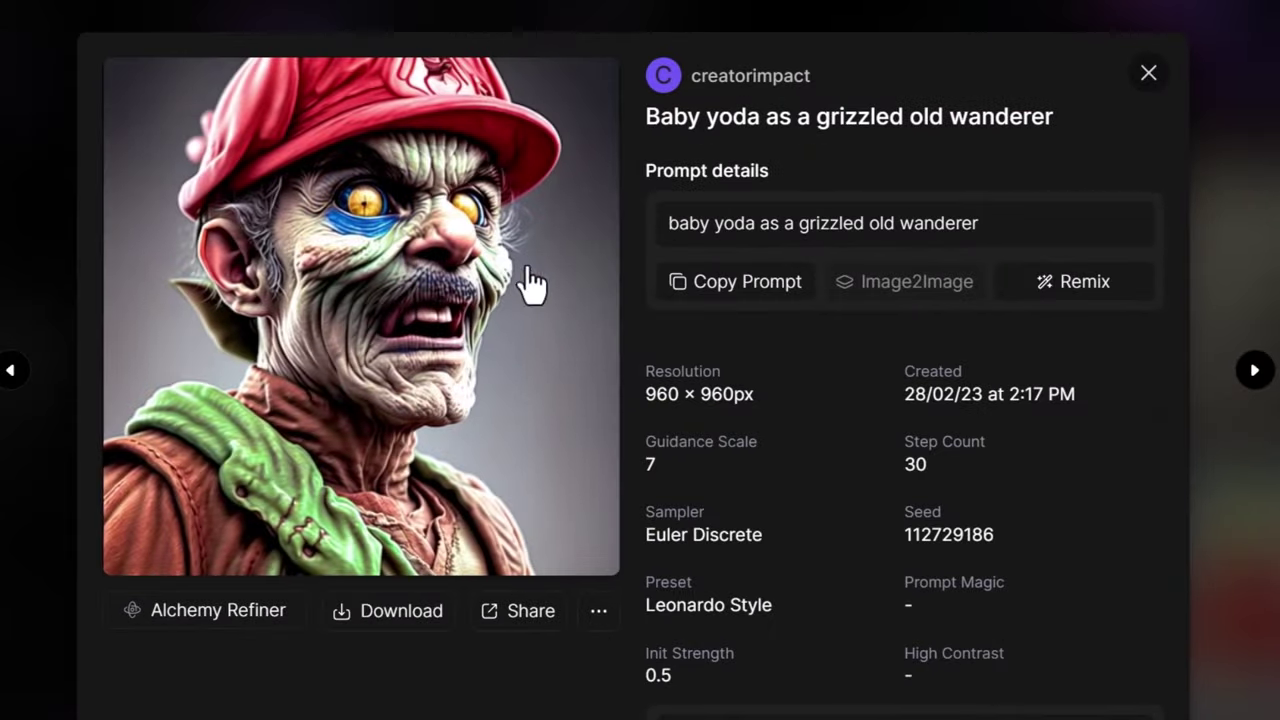
# Enlarge the baby yoda wanderer image and refine it with Alchemy Refiner at High strength with Smooth Mode off.
pyautogui.click(434, 305)
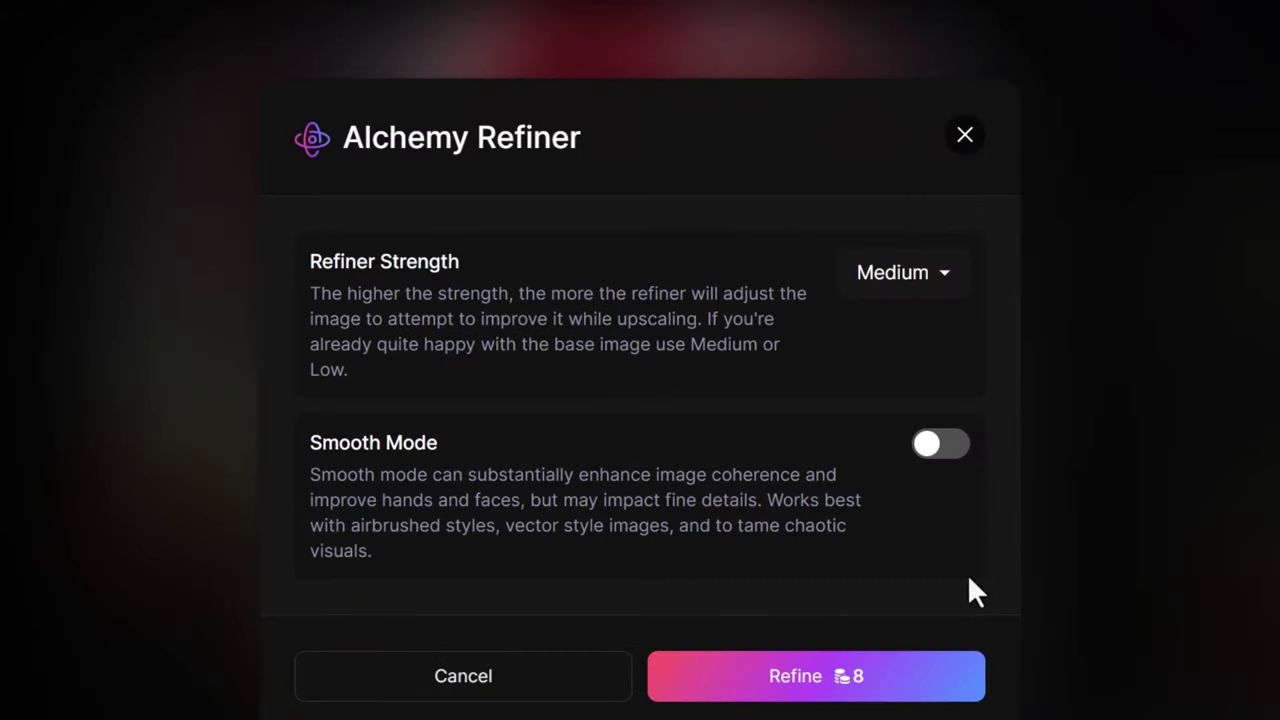
pyautogui.click(920, 282)
pyautogui.click(884, 319)
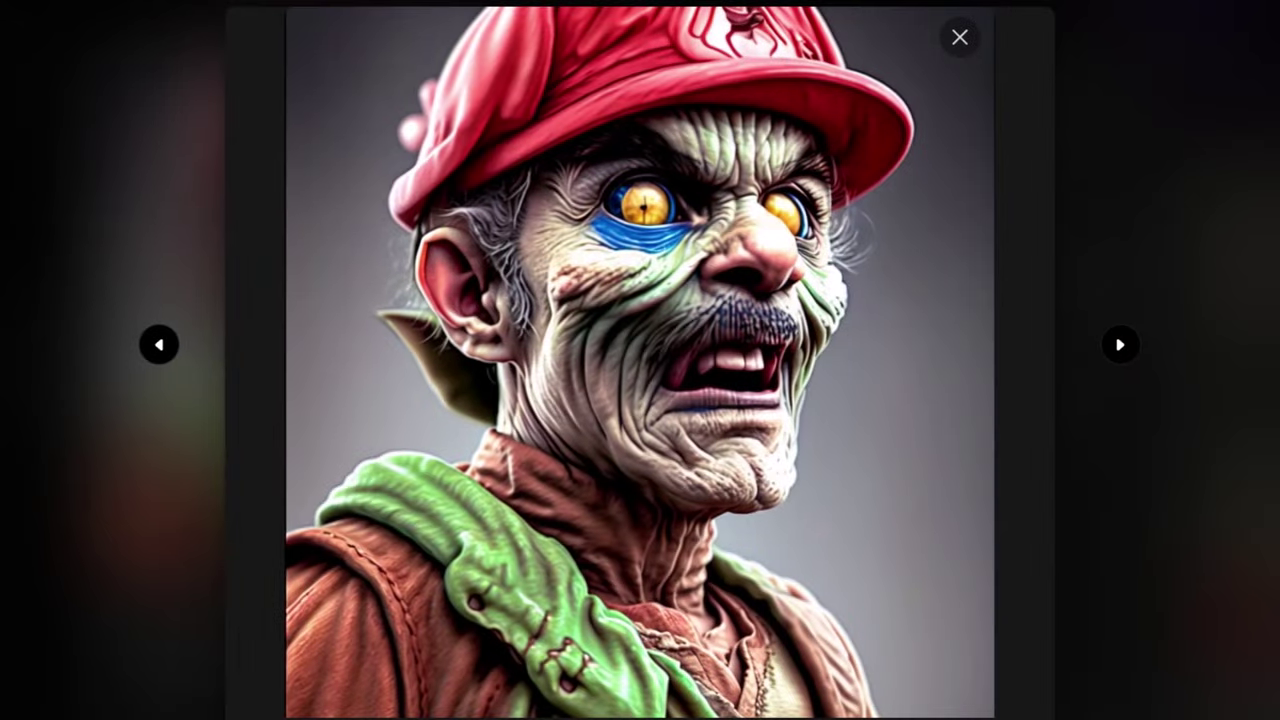
# Switch the wanderer image to its Alchemy Refiner - High Normal version and examine the eyes, skin and mouth up close.
pyautogui.click(338, 712)
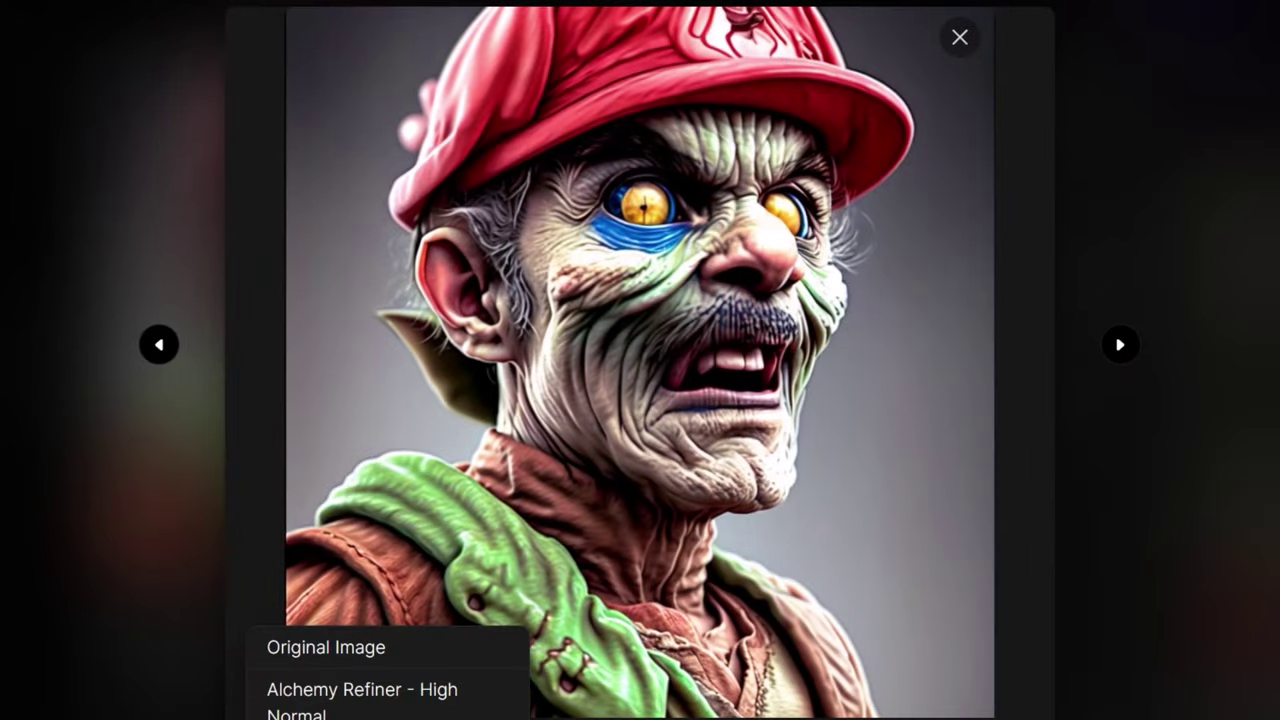
pyautogui.click(340, 702)
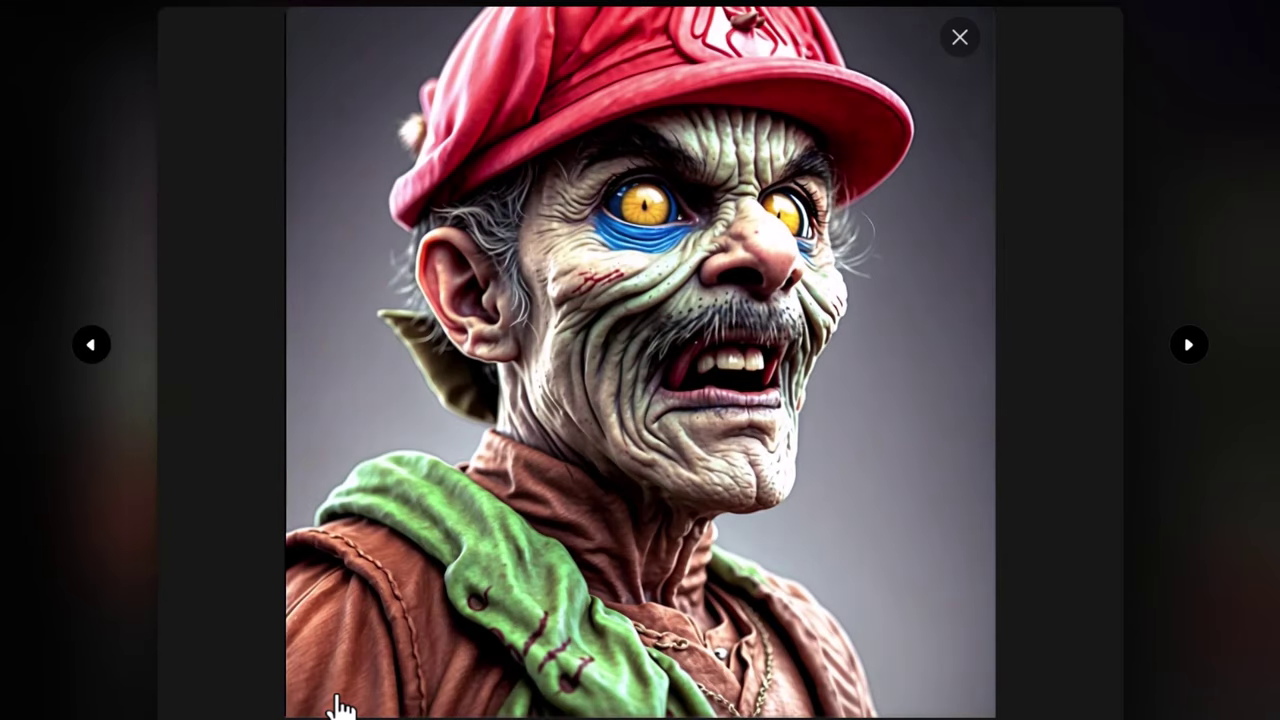
pyautogui.click(672, 213)
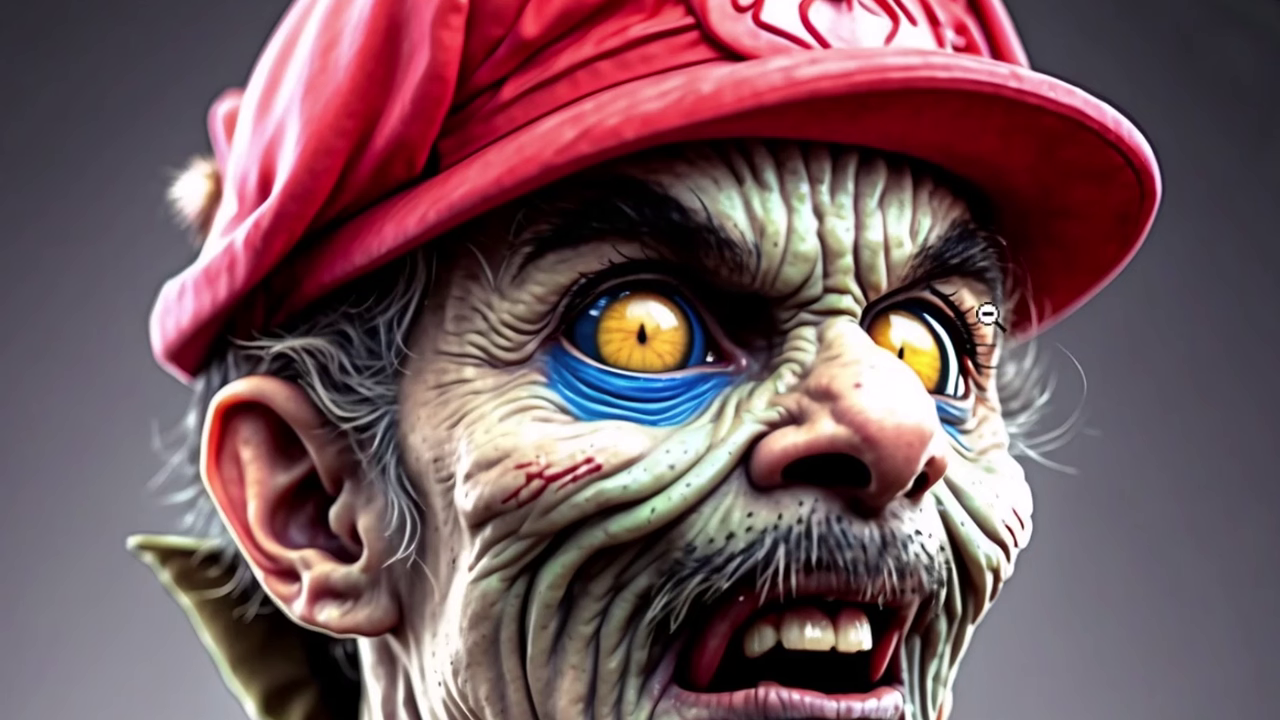
pyautogui.scroll(-3, 640, 360)
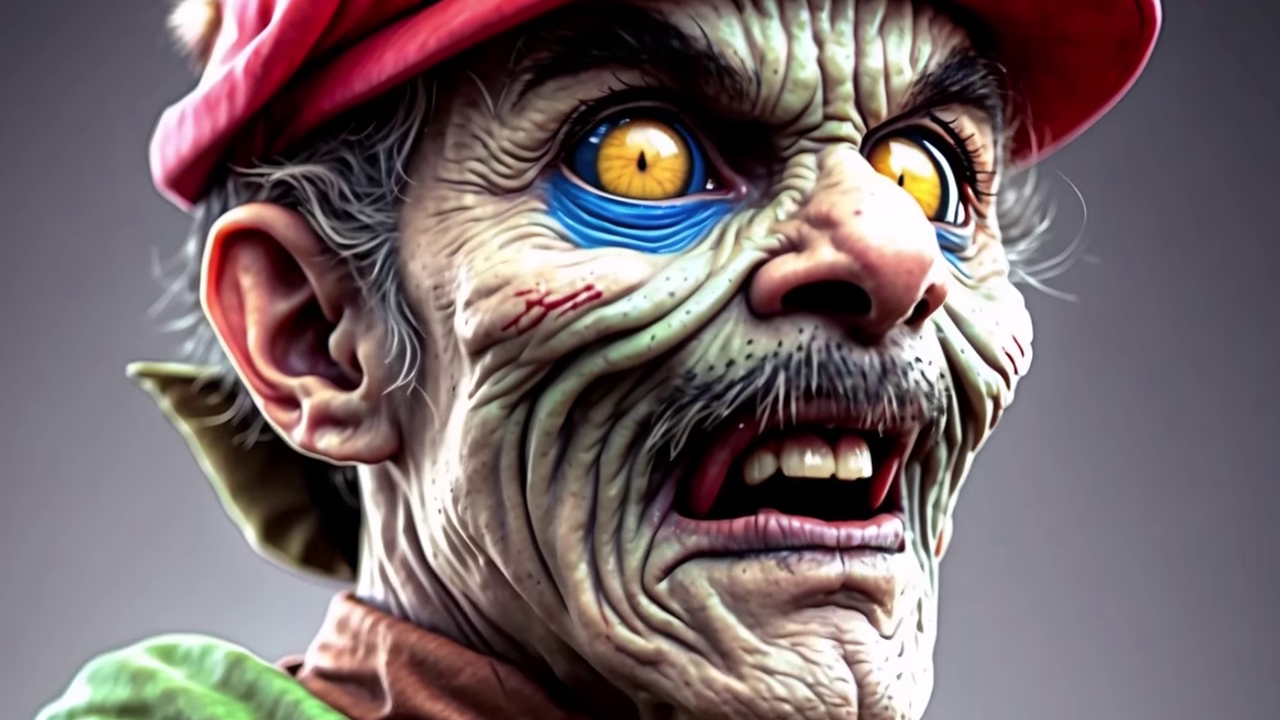
pyautogui.scroll(3, 640, 360)
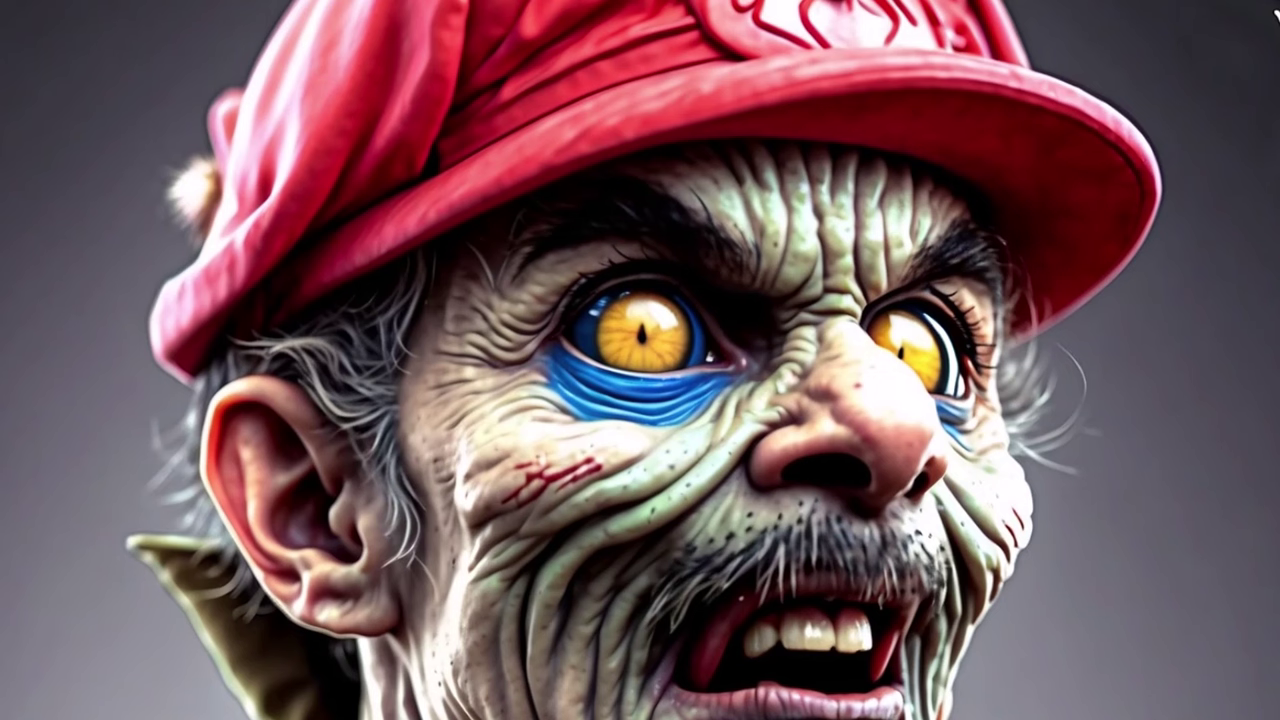
pyautogui.click(914, 214)
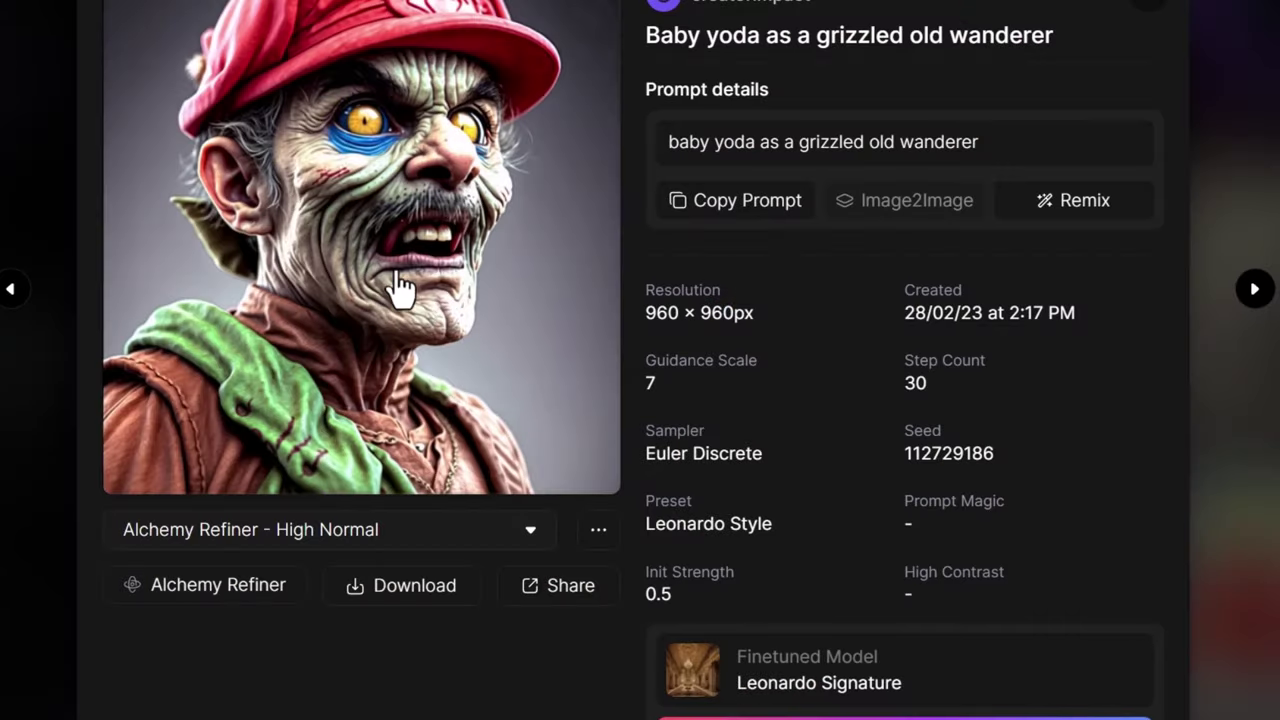
pyautogui.scroll(2, 400, 290)
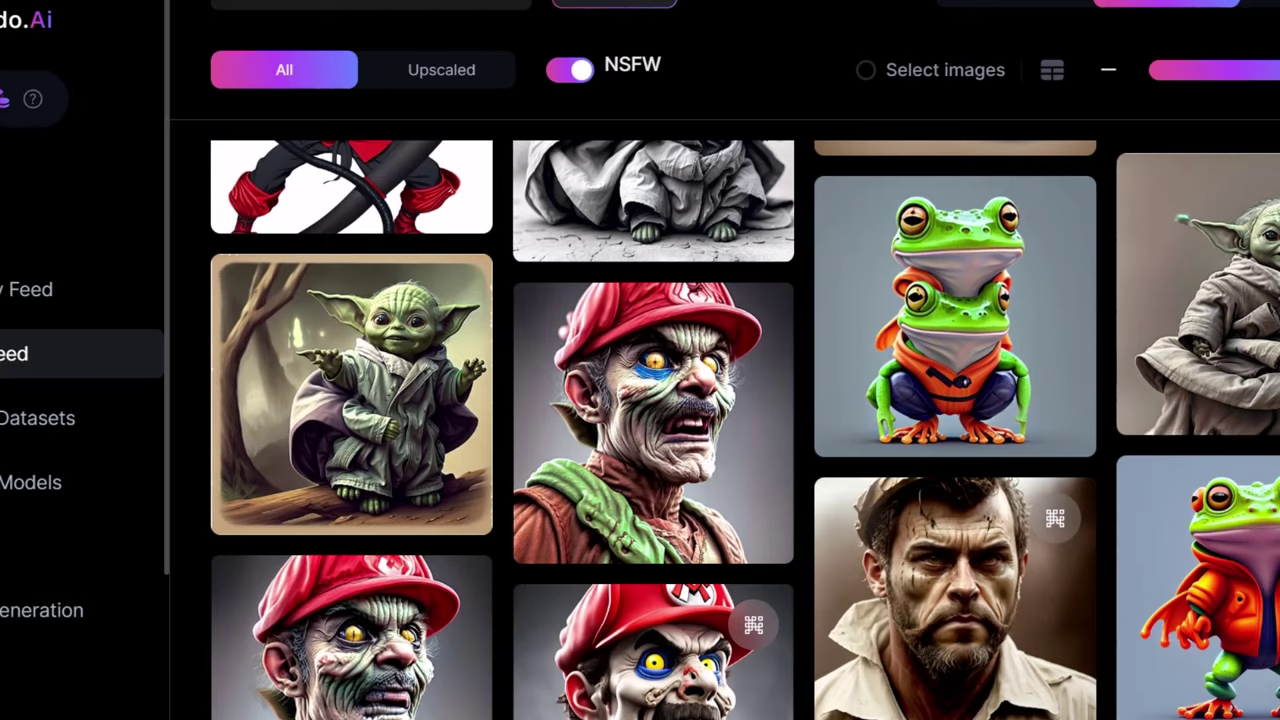
# Open the purple-eyed old wizard image from the feed and refine it with Alchemy Refiner at High strength with Smooth Mode on.
pyautogui.scroll(-10, 650, 430)
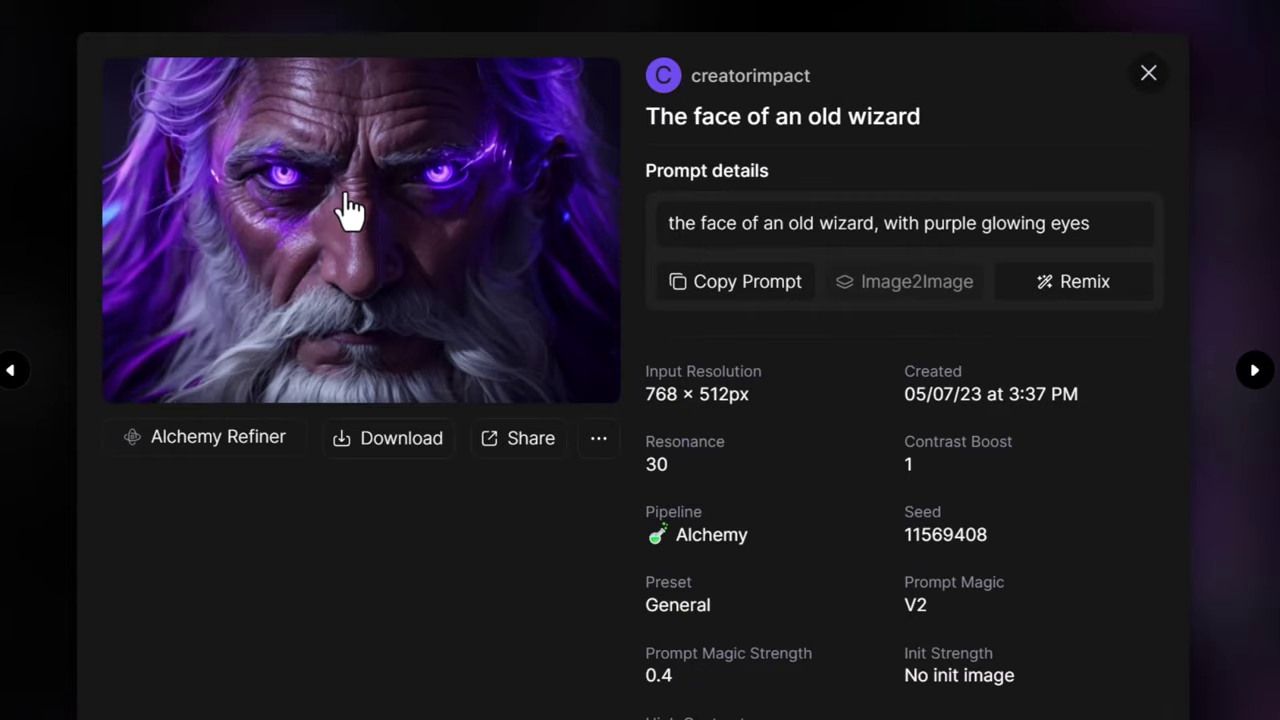
pyautogui.click(343, 206)
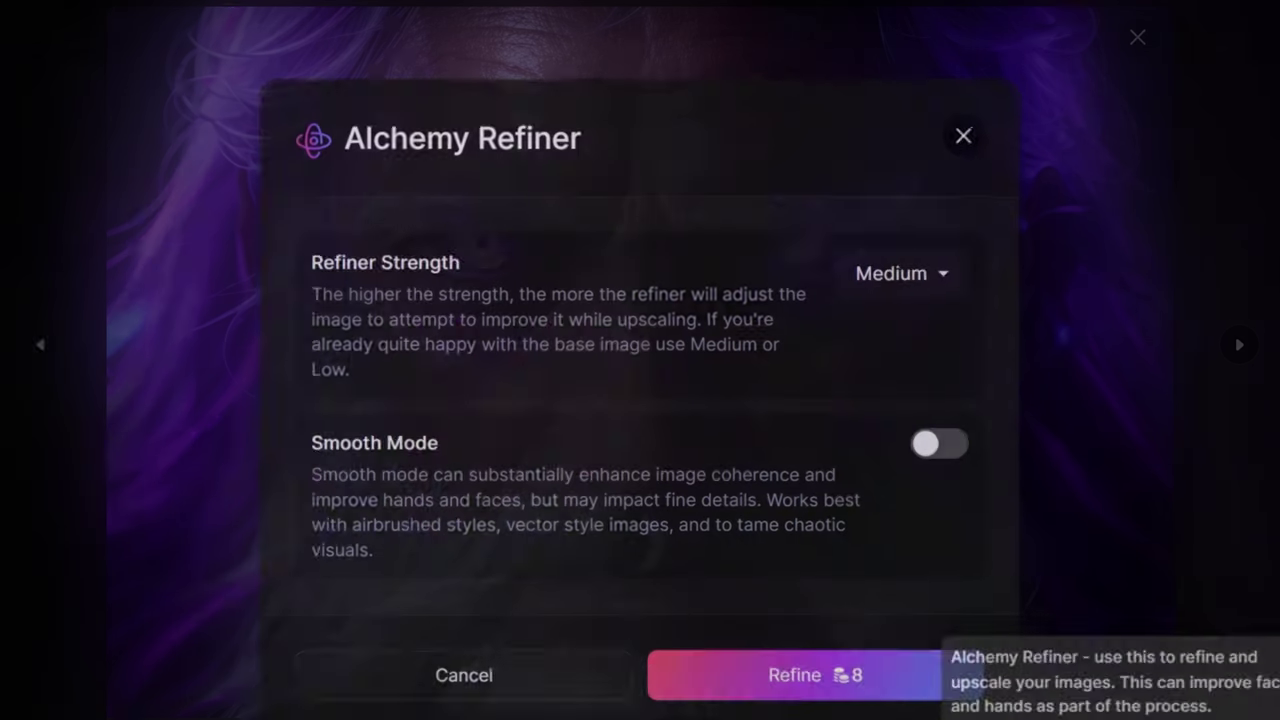
pyautogui.click(948, 290)
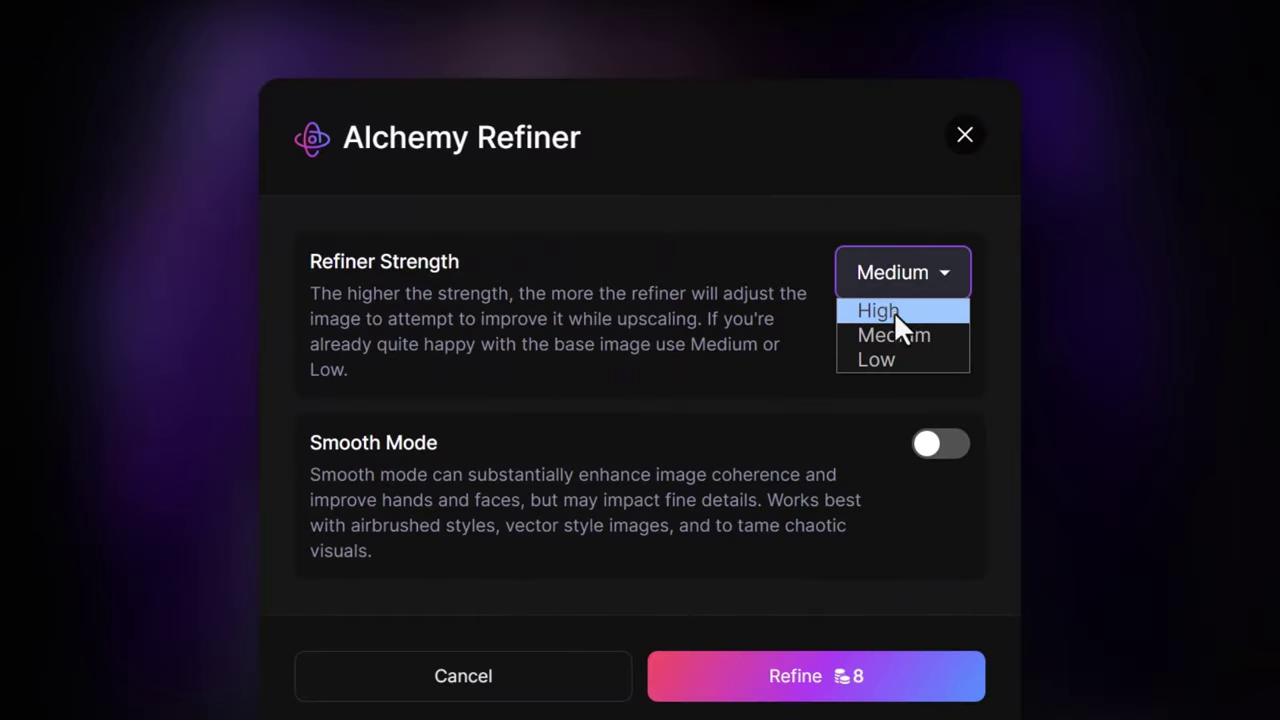
pyautogui.click(893, 310)
pyautogui.click(918, 445)
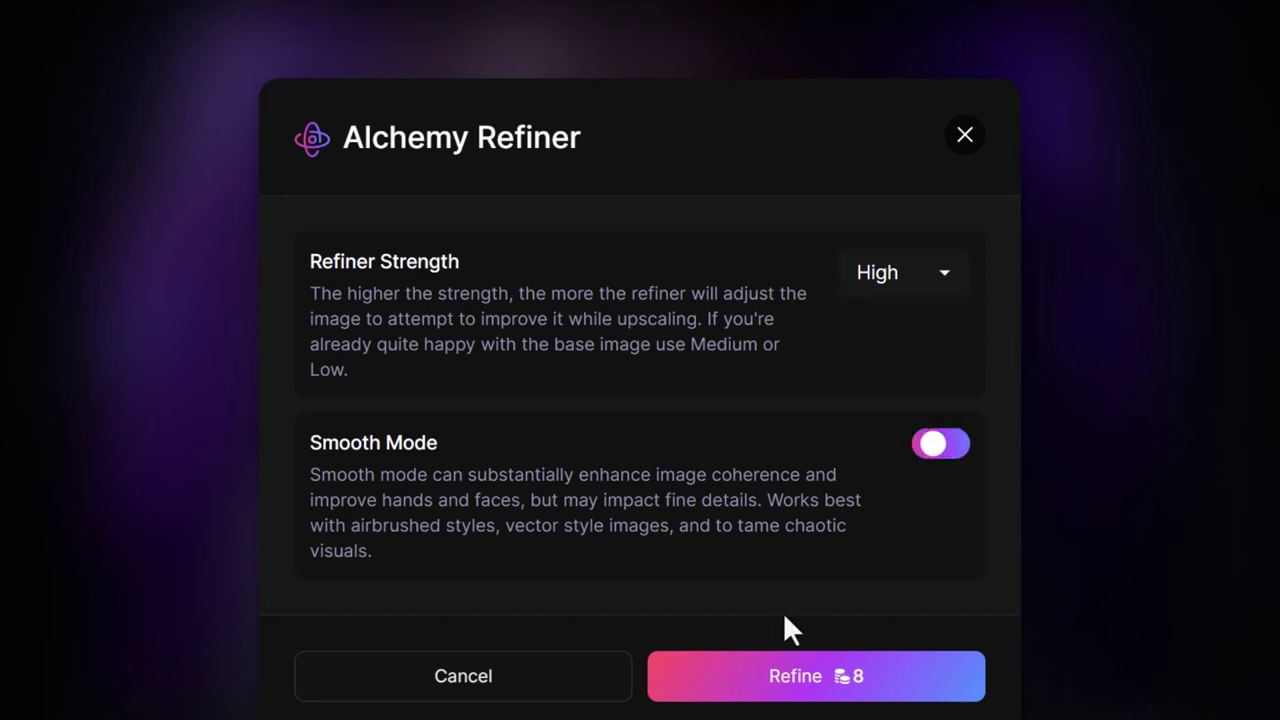
pyautogui.click(778, 676)
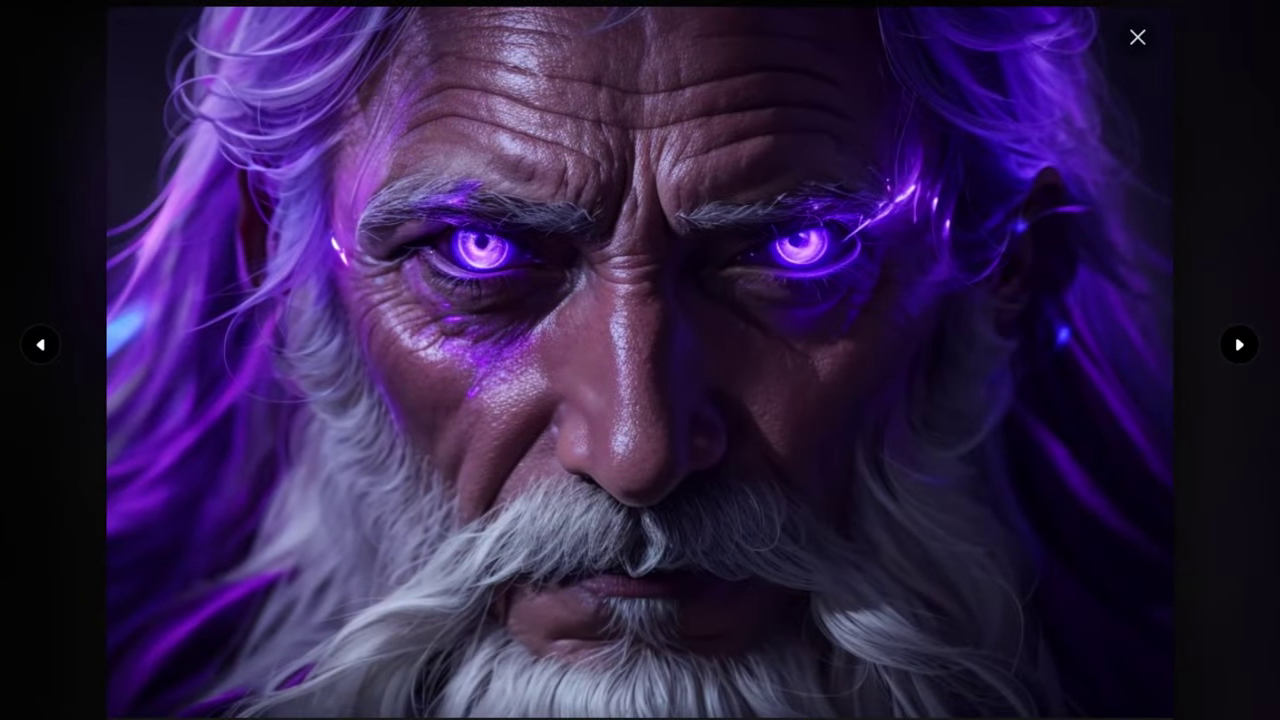
# Show the wizard's Alchemy Refiner - High Smooth version and inspect the beard, skin texture and eyes up close.
pyautogui.click(386, 714)
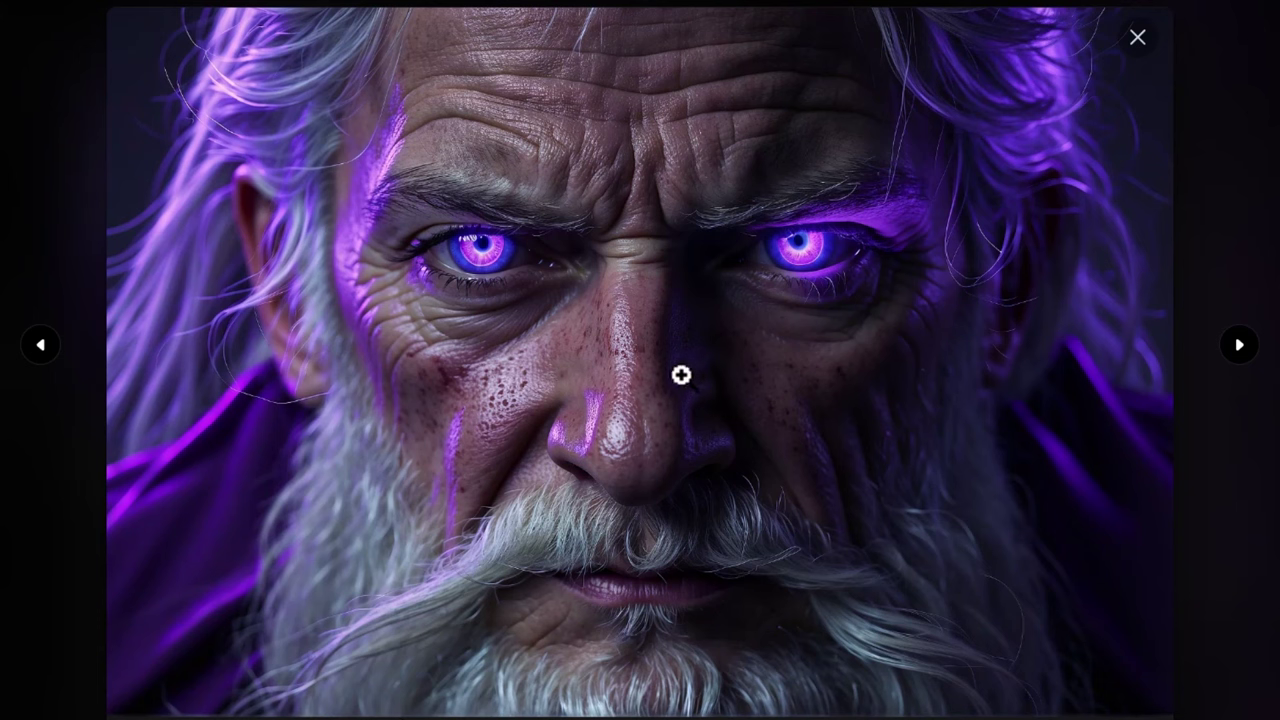
pyautogui.click(663, 344)
pyautogui.scroll(-3, 940, 690)
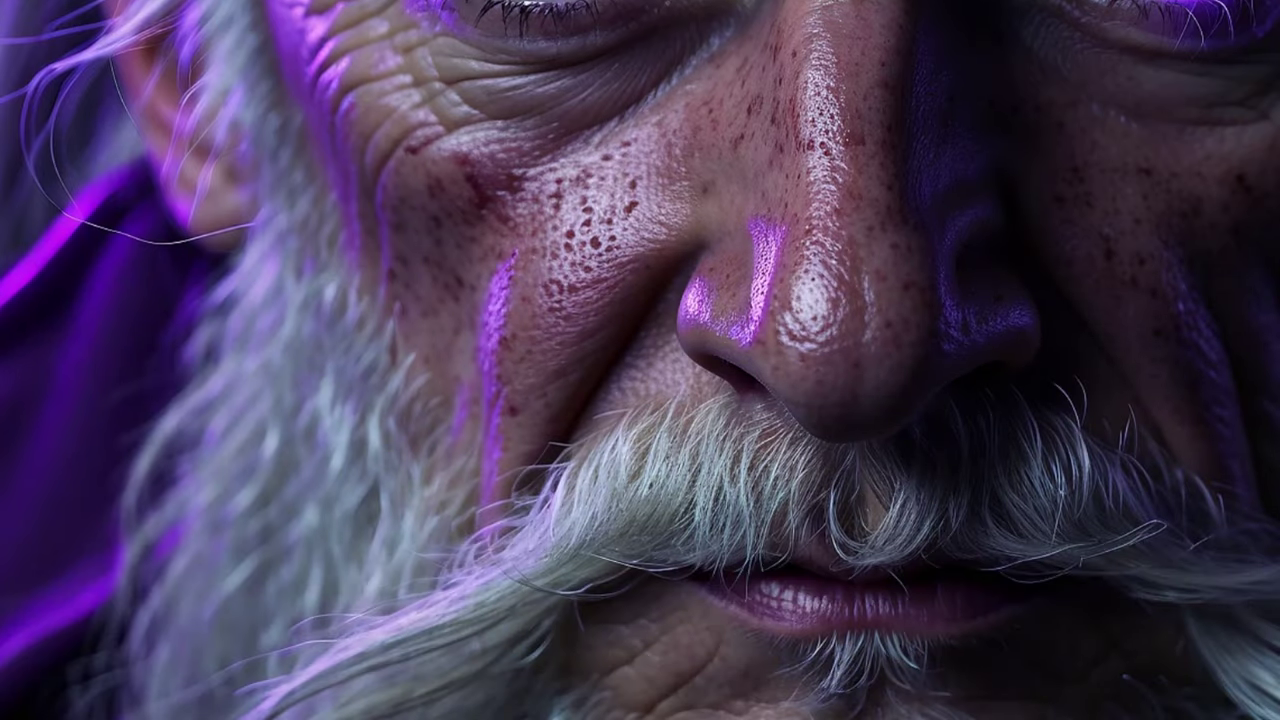
pyautogui.scroll(3, 637, 177)
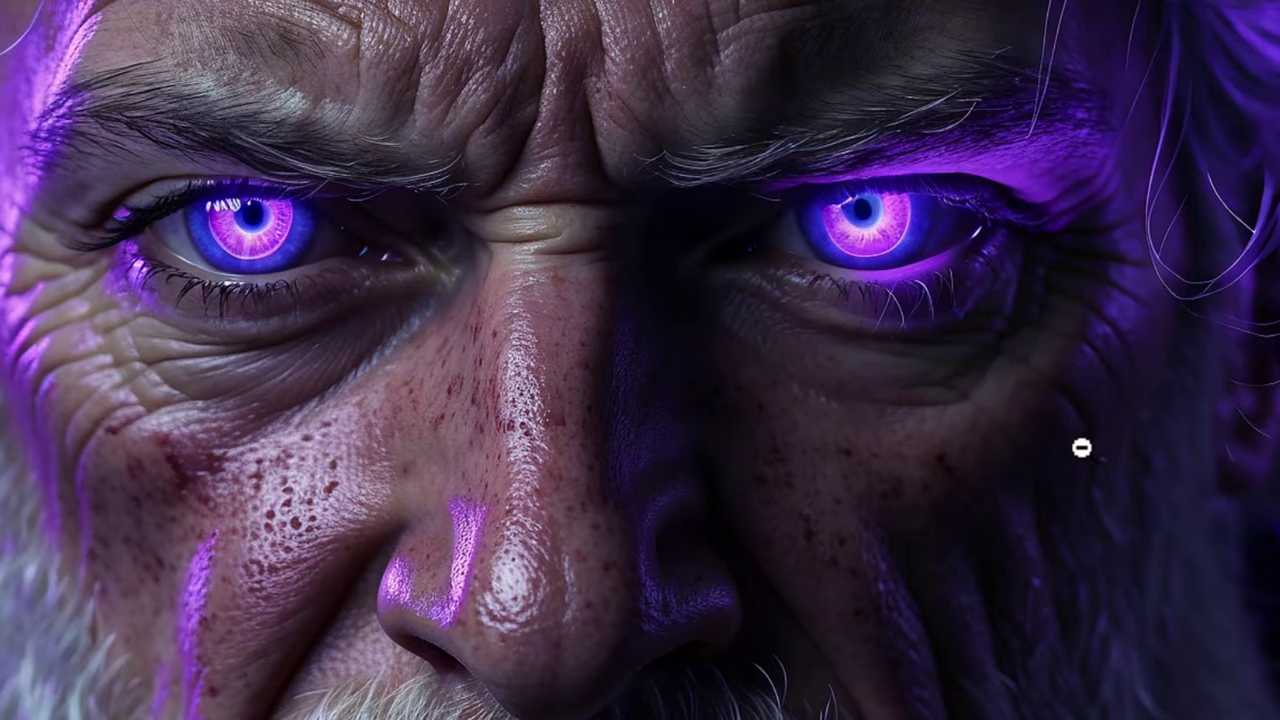
pyautogui.click(1218, 125)
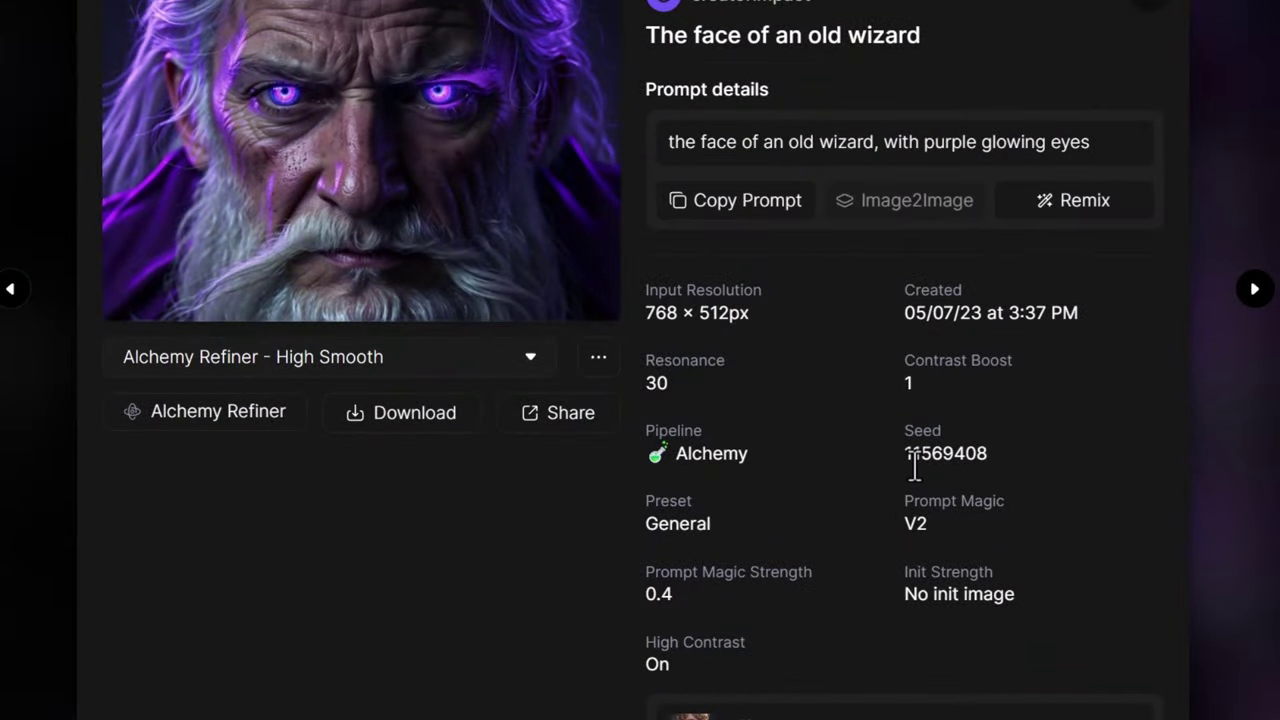
# Create further Alchemy Refiner versions of the wizard image at Low and Medium strength with Smooth Mode on.
pyautogui.click(238, 422)
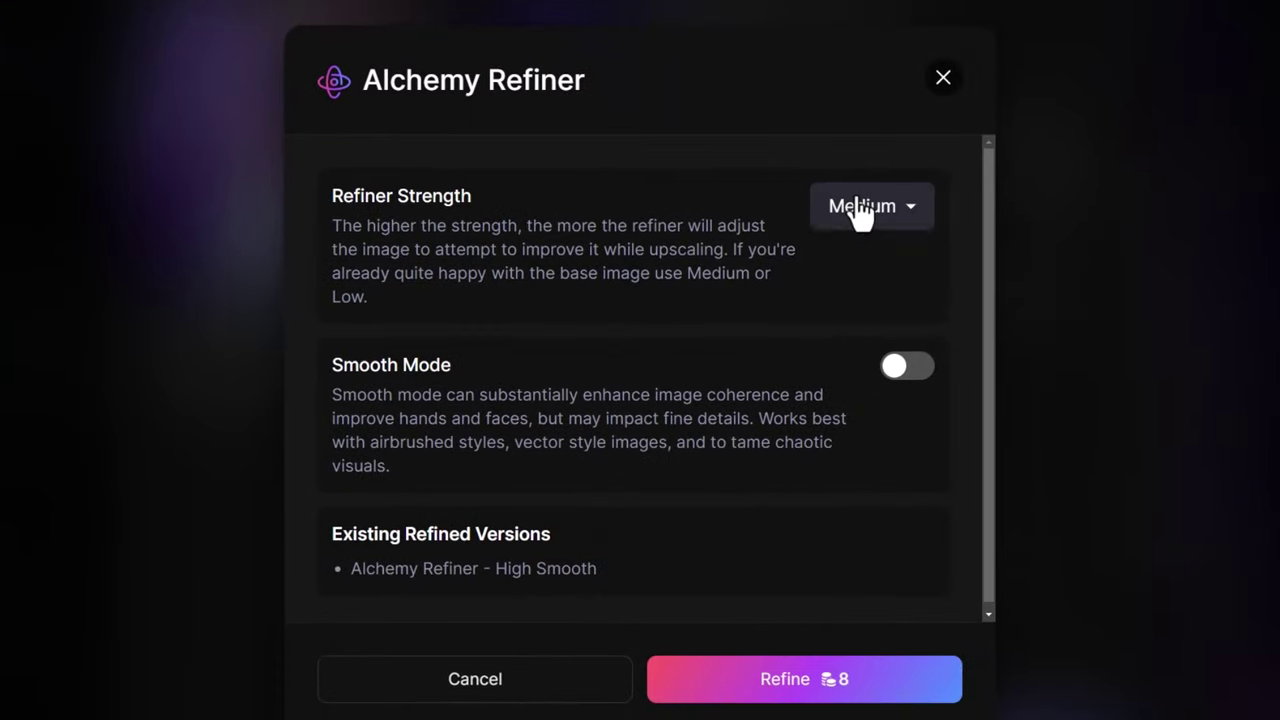
pyautogui.click(858, 208)
pyautogui.click(854, 286)
pyautogui.click(905, 372)
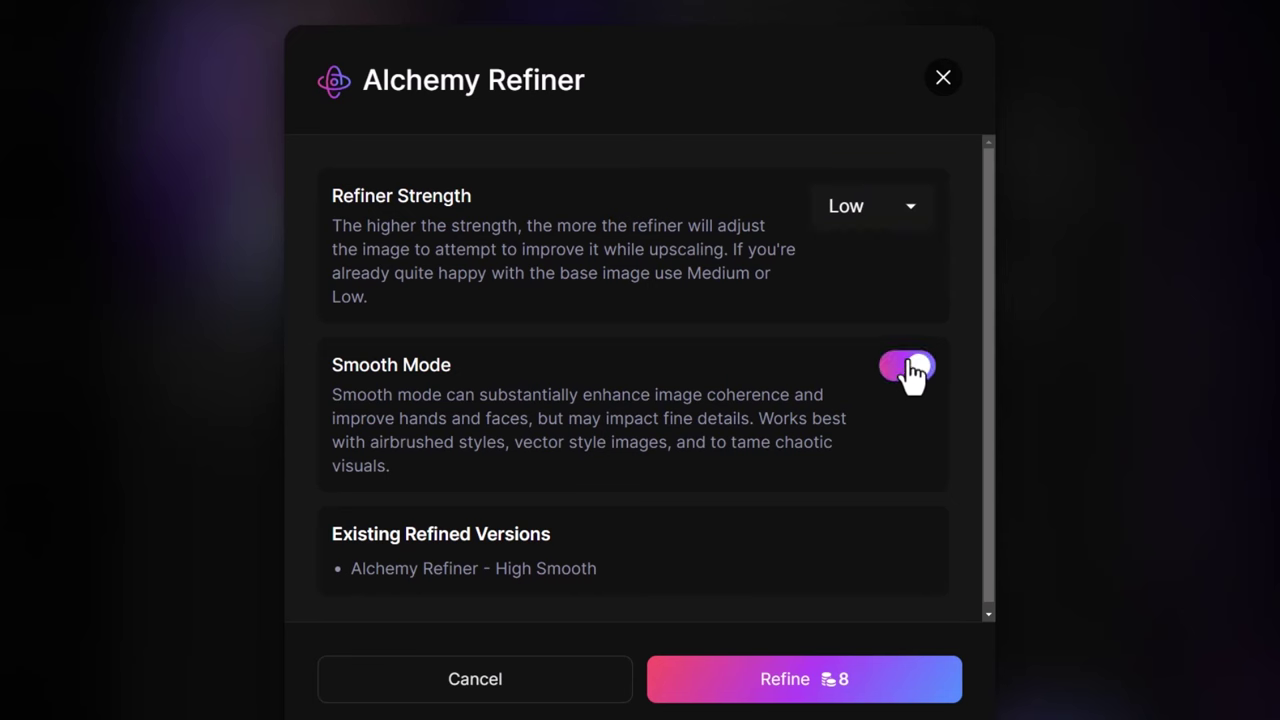
pyautogui.click(806, 699)
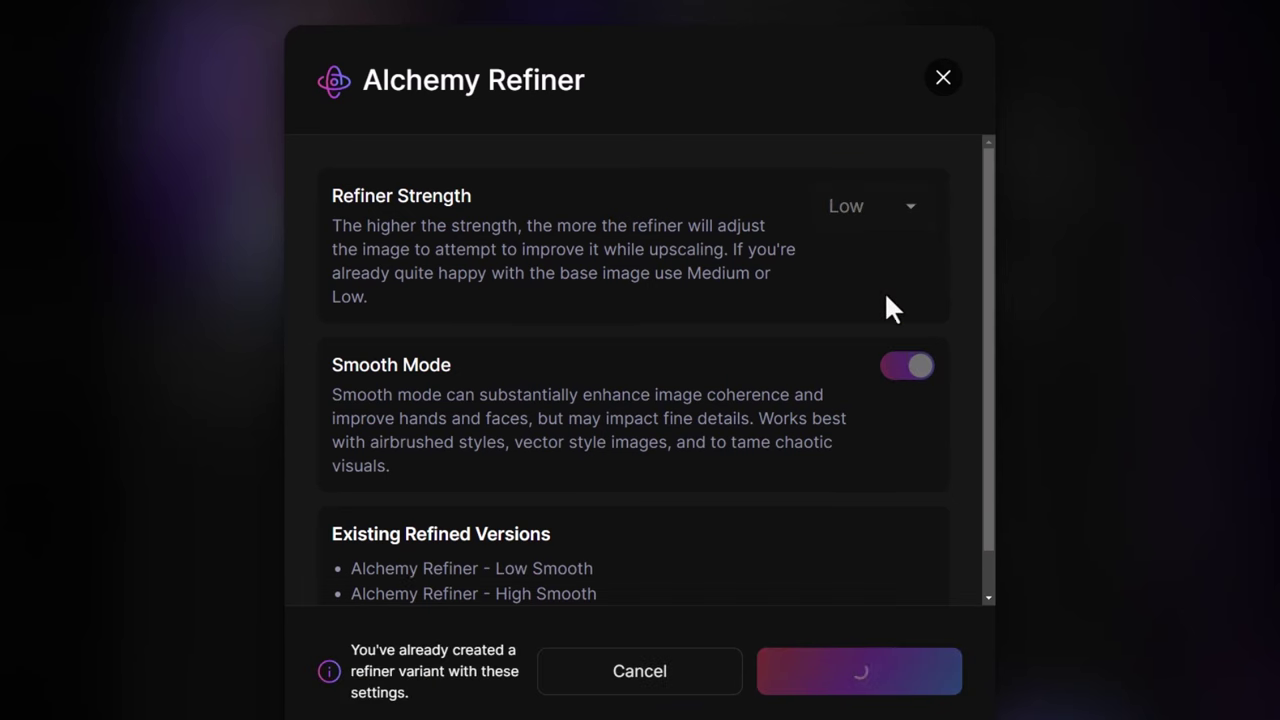
pyautogui.click(858, 206)
pyautogui.click(853, 263)
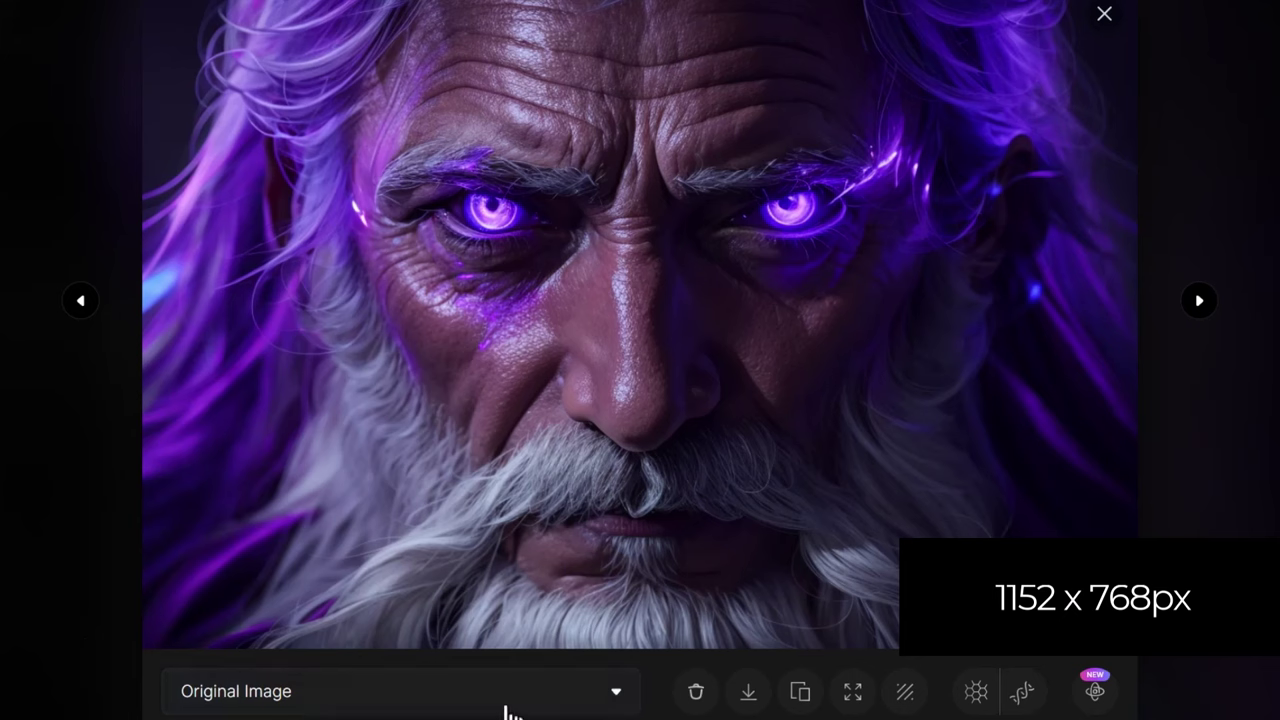
# Switch the wizard from the original to Alchemy Refiner - Low Smooth and inspect the eyes and skin up close.
pyautogui.click(505, 710)
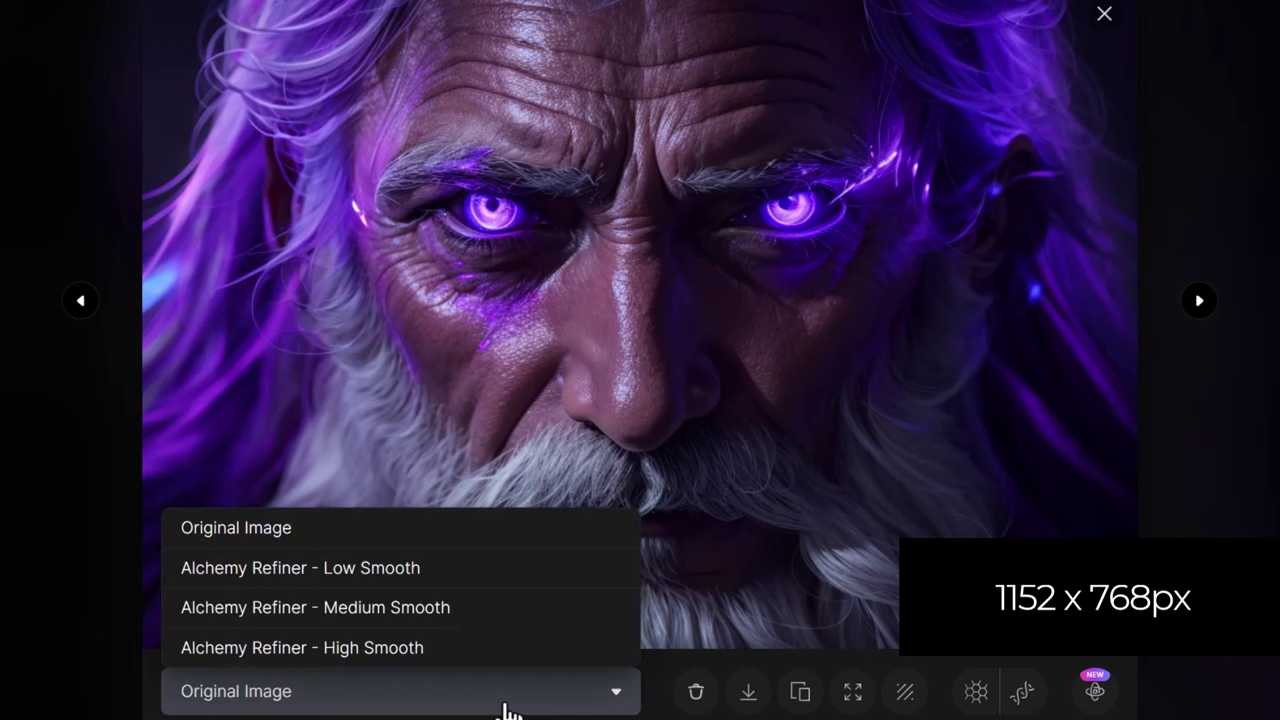
pyautogui.click(383, 568)
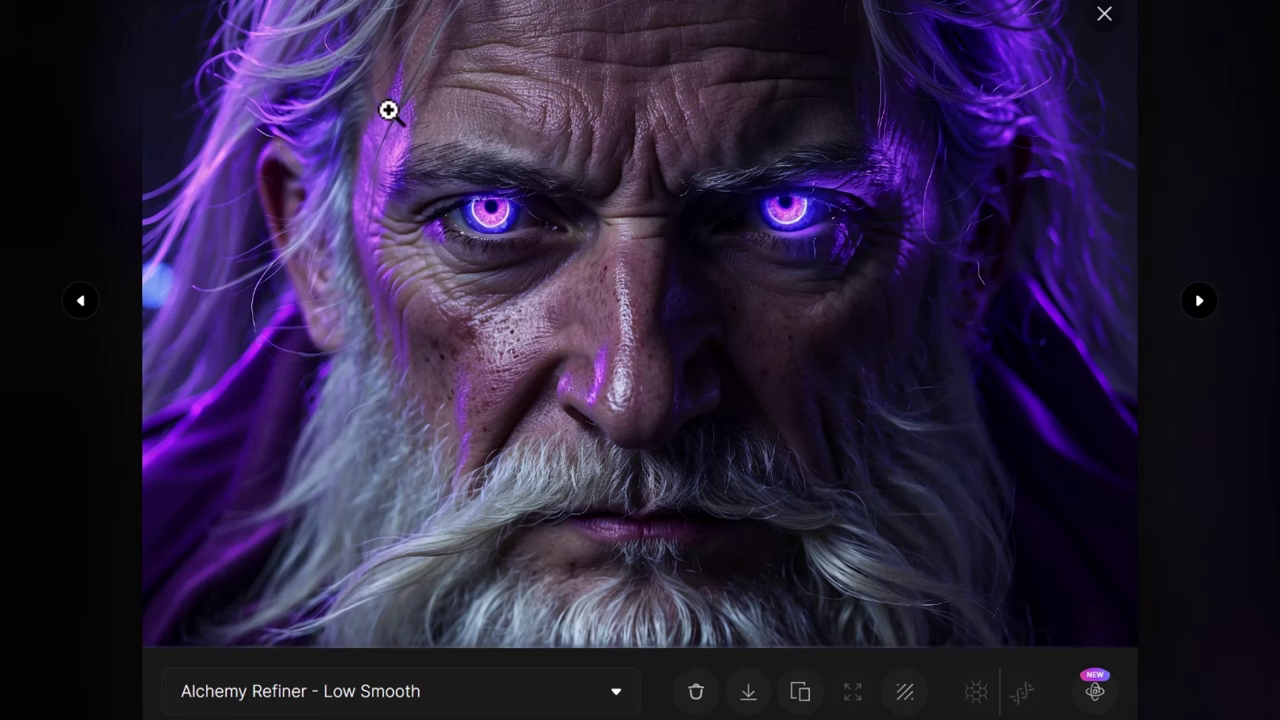
pyautogui.click(527, 115)
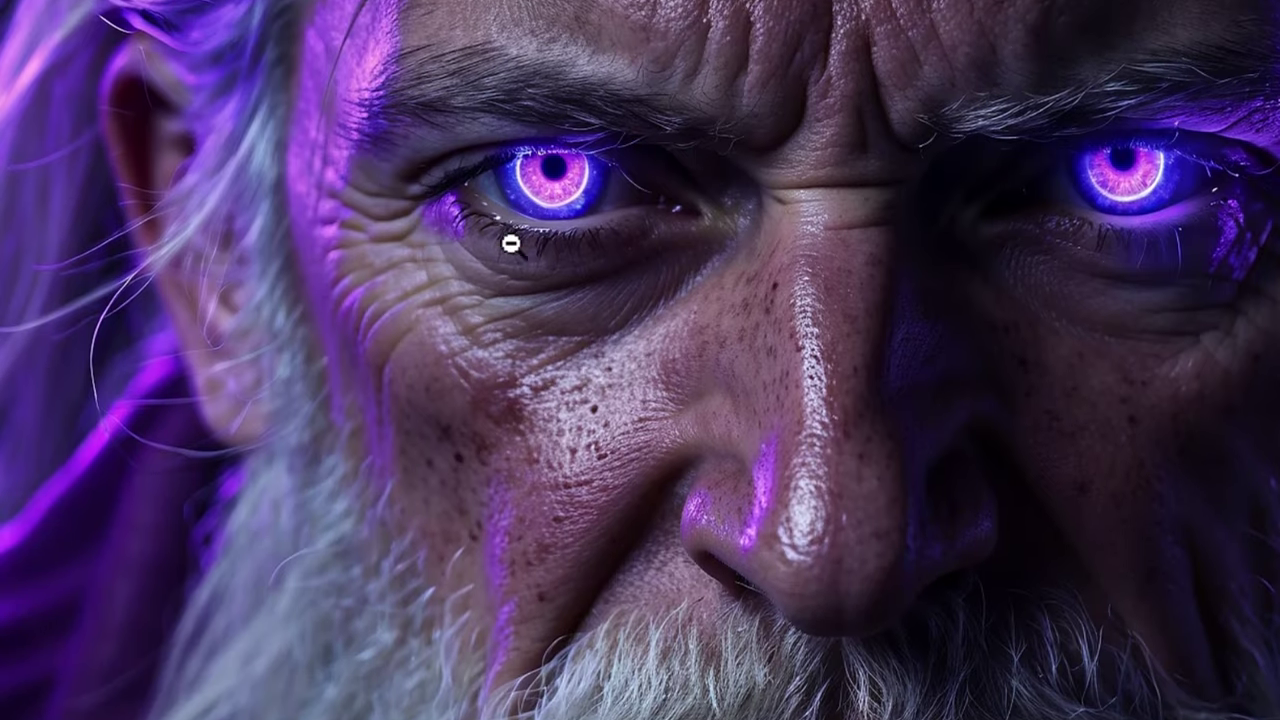
pyautogui.click(511, 243)
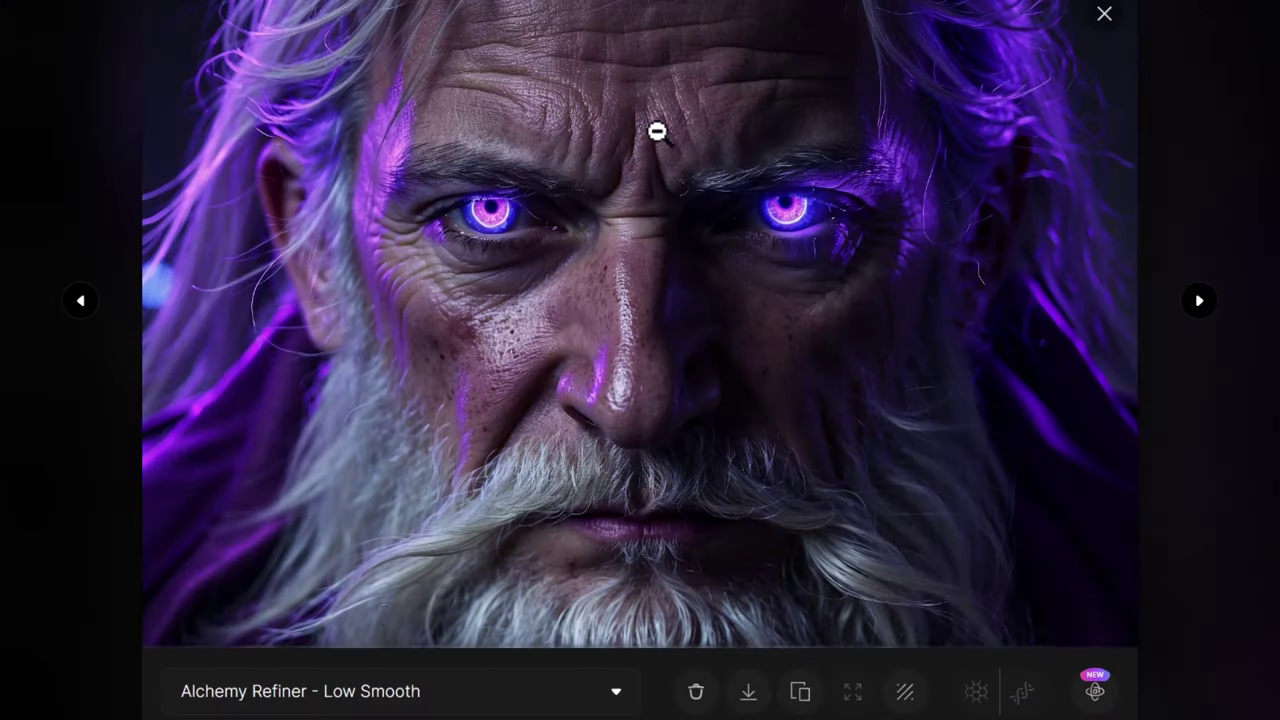
# Compare the wizard's Medium Smooth and High Smooth refinements in turn with the Original Image.
pyautogui.click(397, 700)
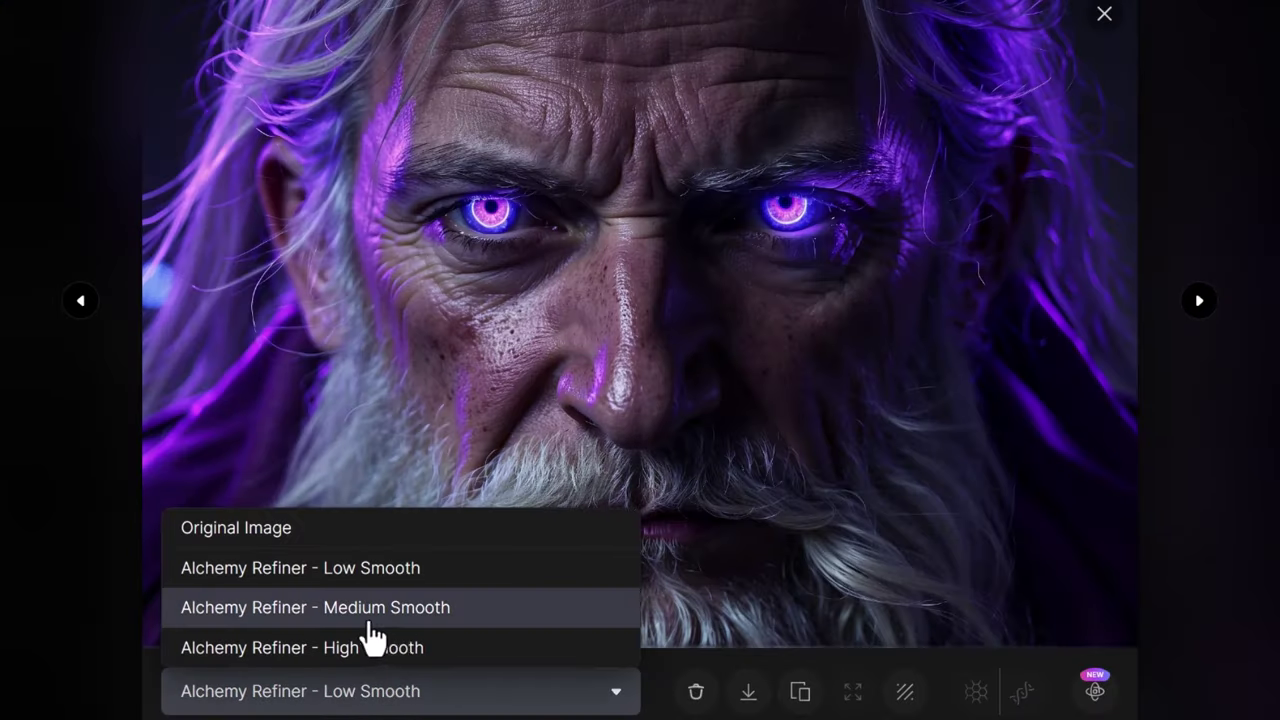
pyautogui.click(366, 612)
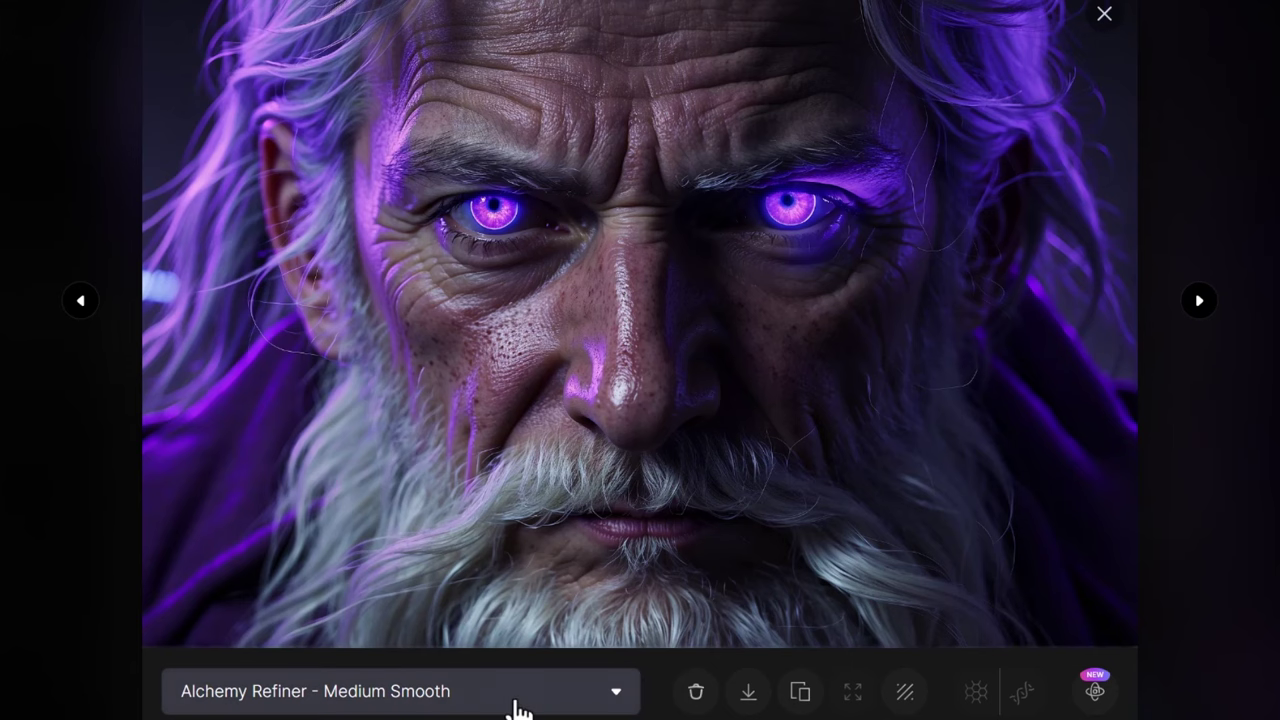
pyautogui.click(473, 708)
pyautogui.click(406, 650)
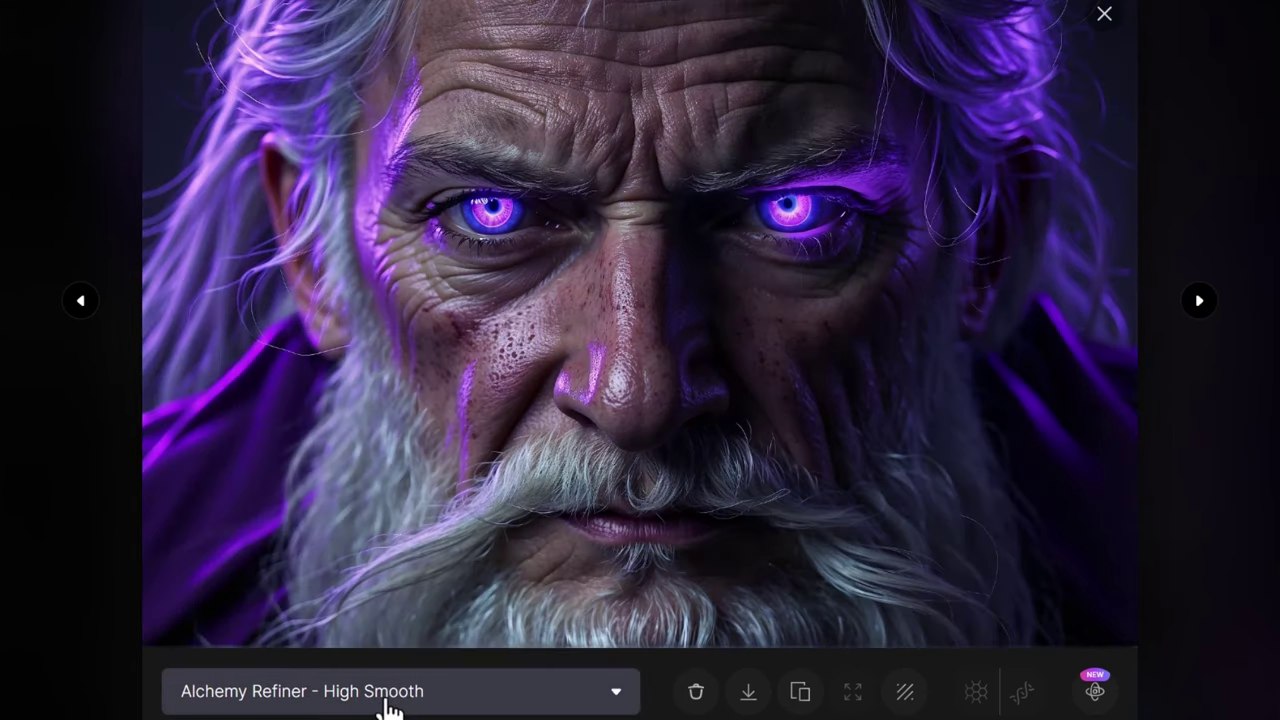
pyautogui.click(390, 708)
pyautogui.click(330, 527)
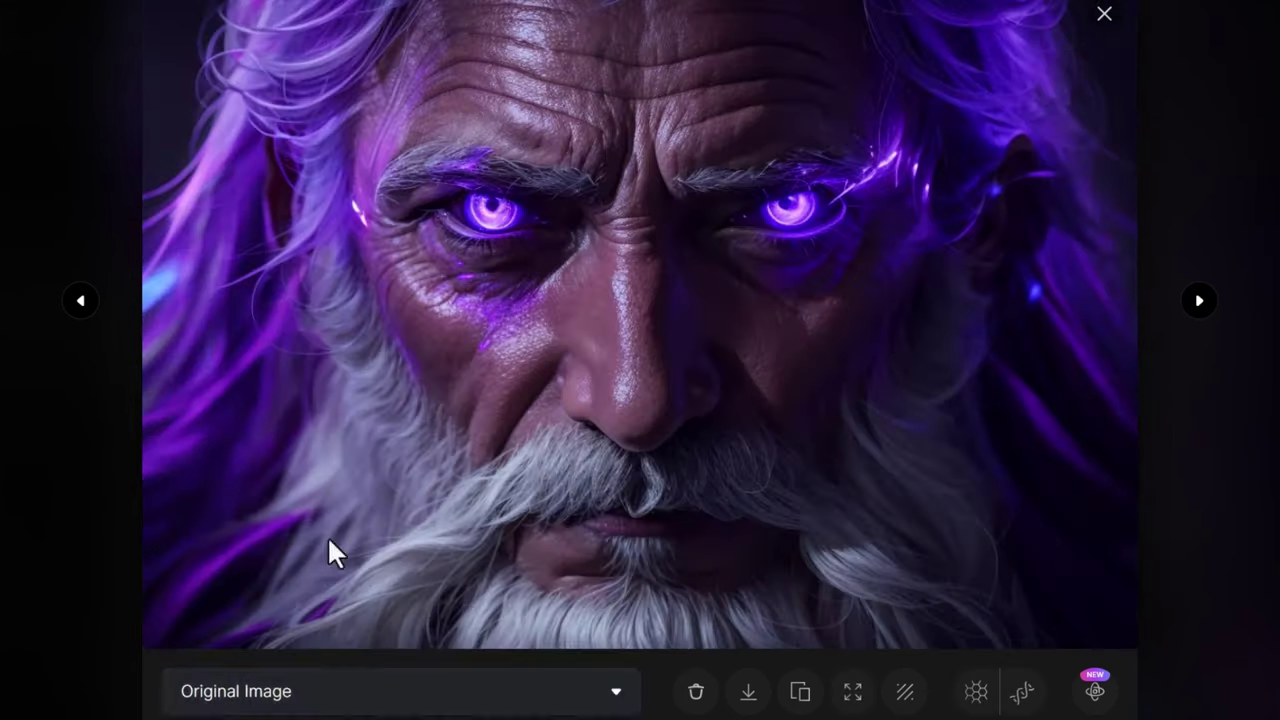
pyautogui.click(460, 700)
pyautogui.click(457, 700)
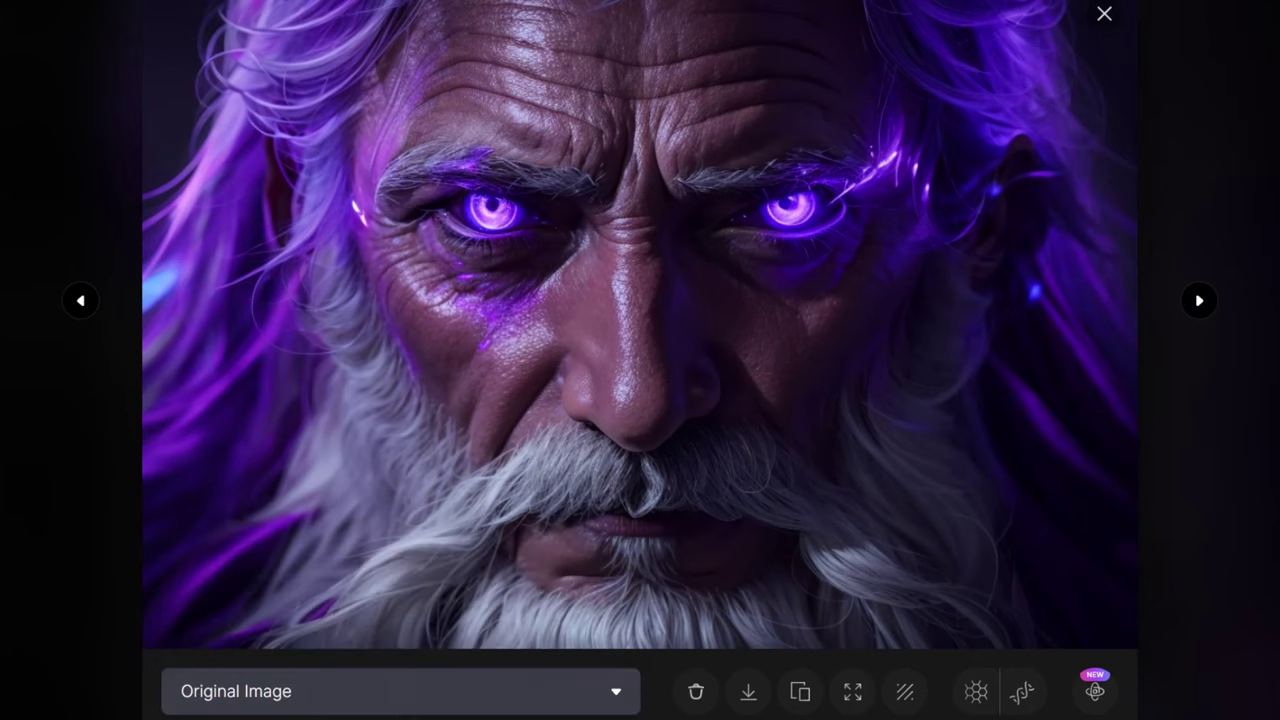
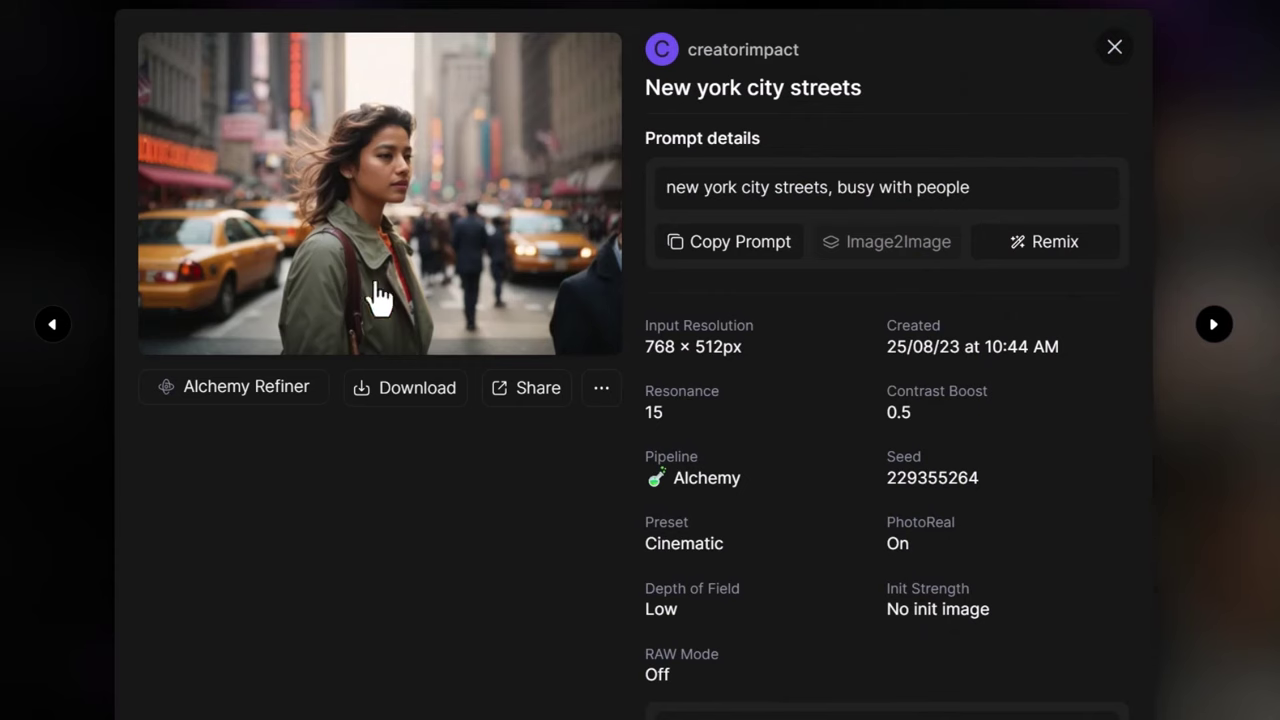
# Run Alchemy Refiner on the New York city streets image and show its Alchemy Refiner - Low Normal version.
pyautogui.click(262, 400)
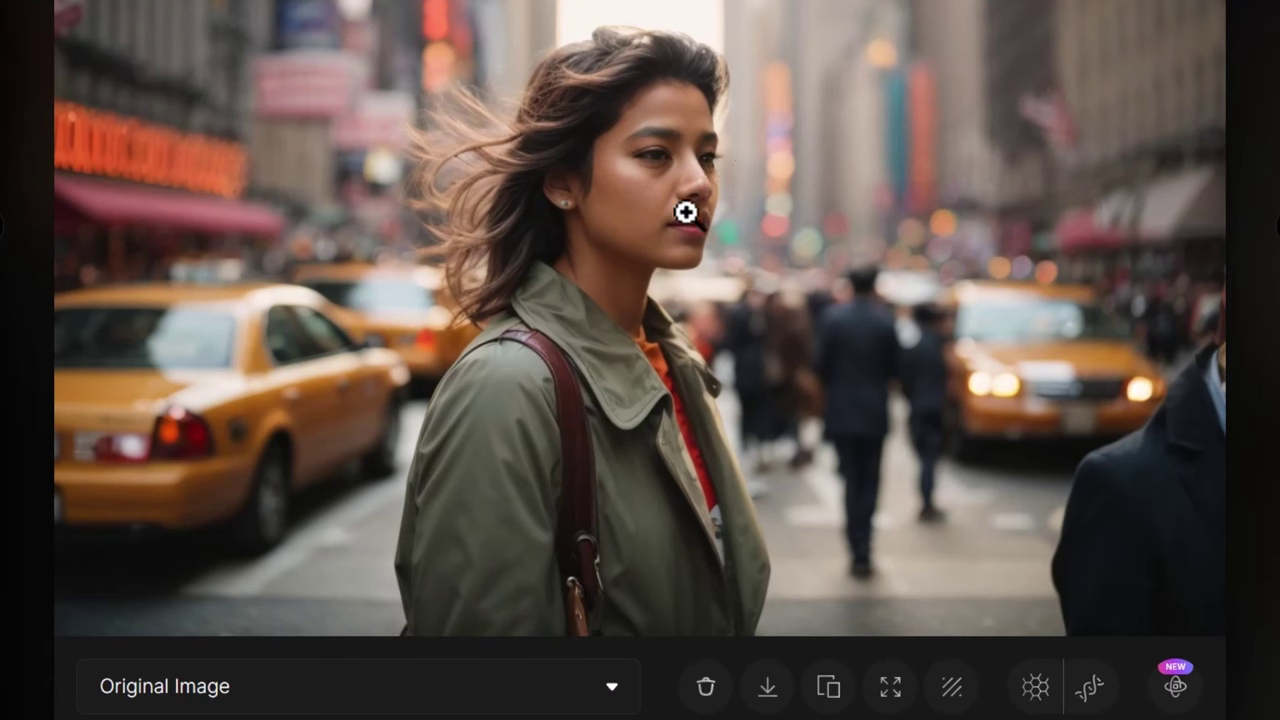
pyautogui.click(448, 704)
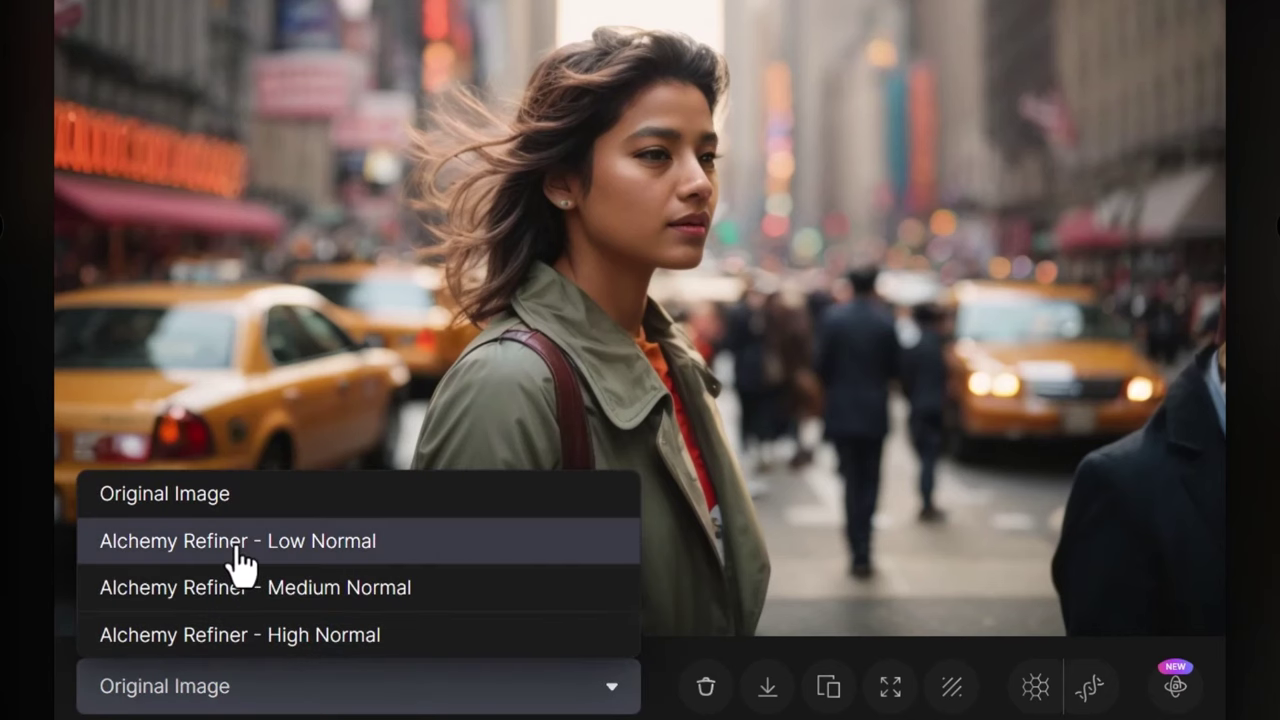
pyautogui.click(240, 541)
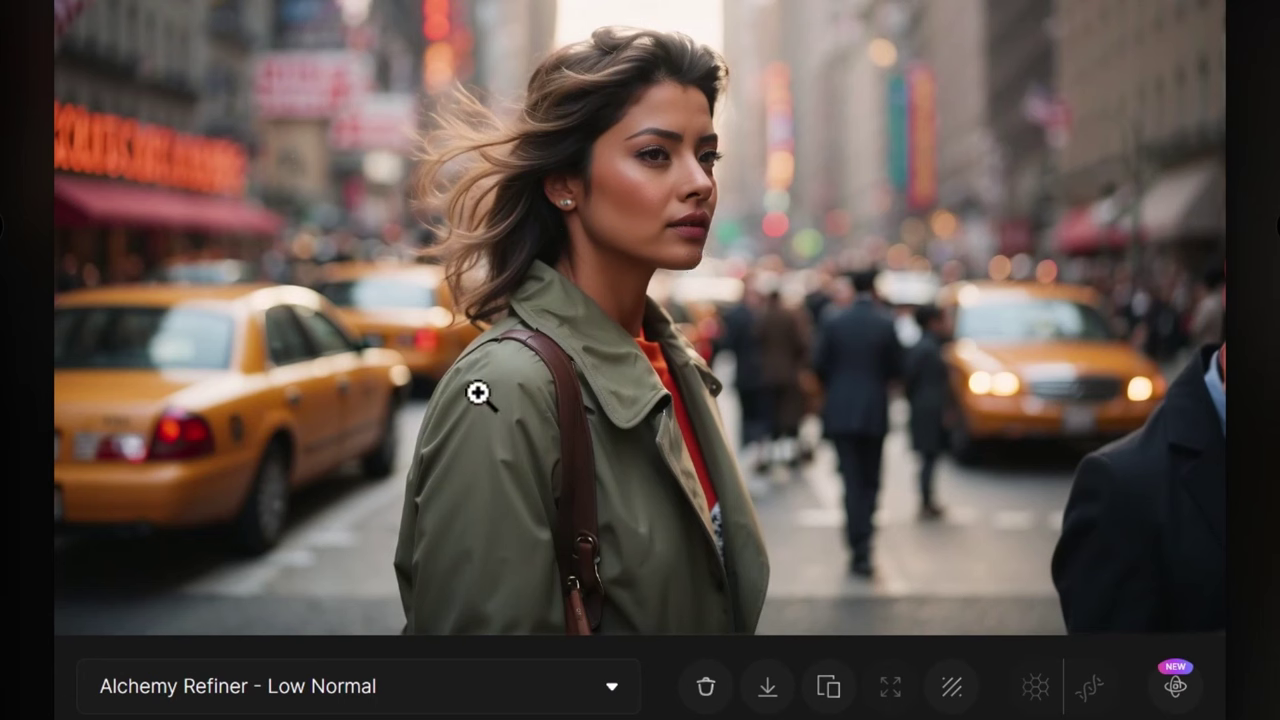
# Compare the New York streets Original Image with its Alchemy Refiner - Low Normal version.
pyautogui.click(333, 668)
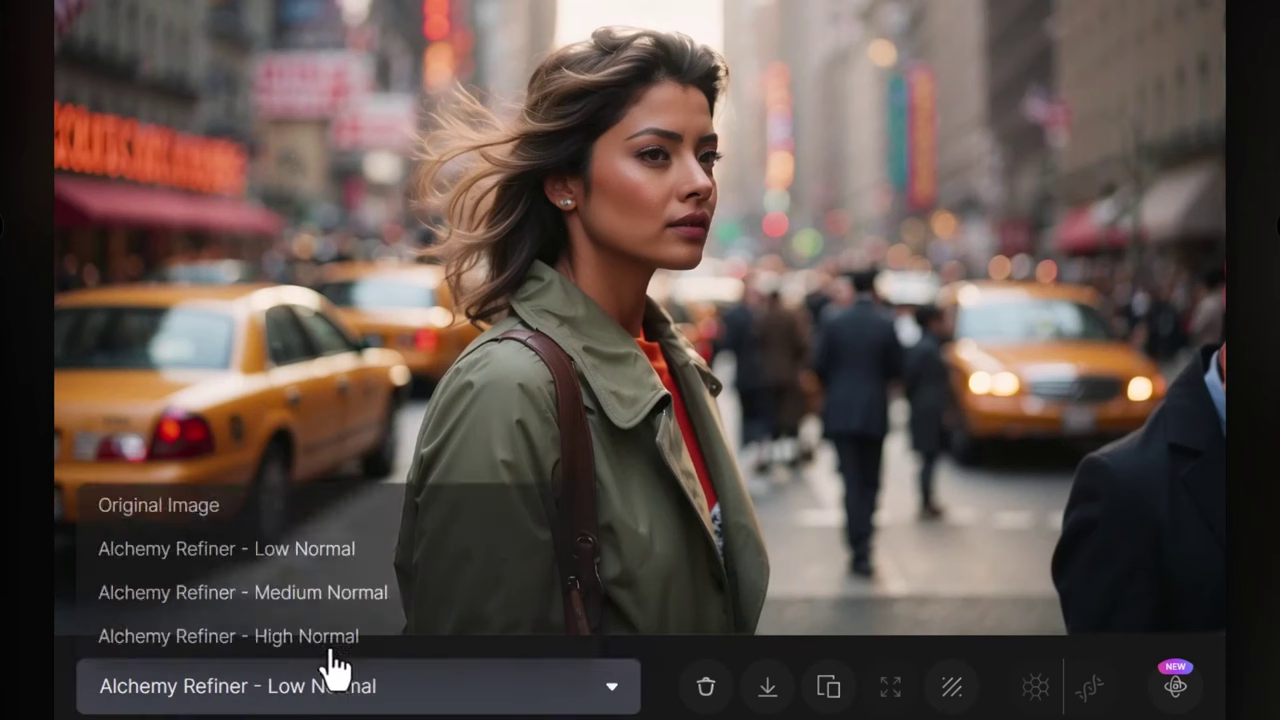
pyautogui.click(322, 552)
pyautogui.press('Up')
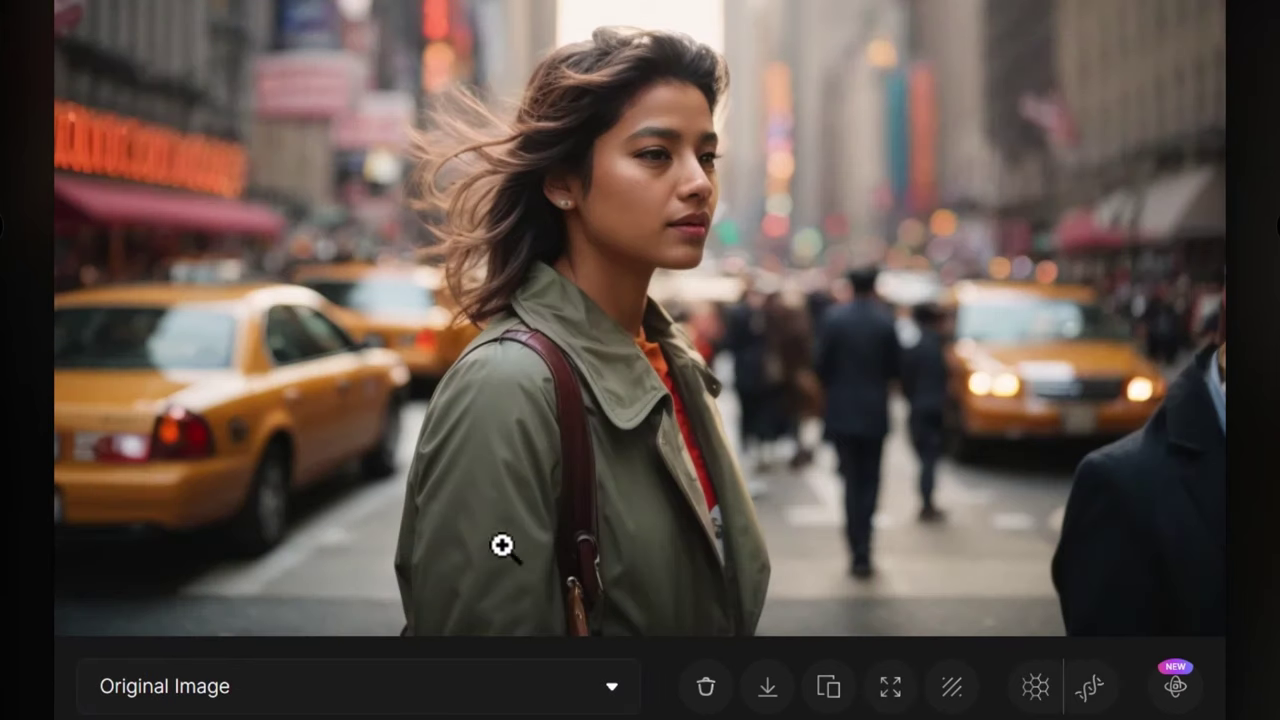
pyautogui.click(277, 686)
pyautogui.click(223, 553)
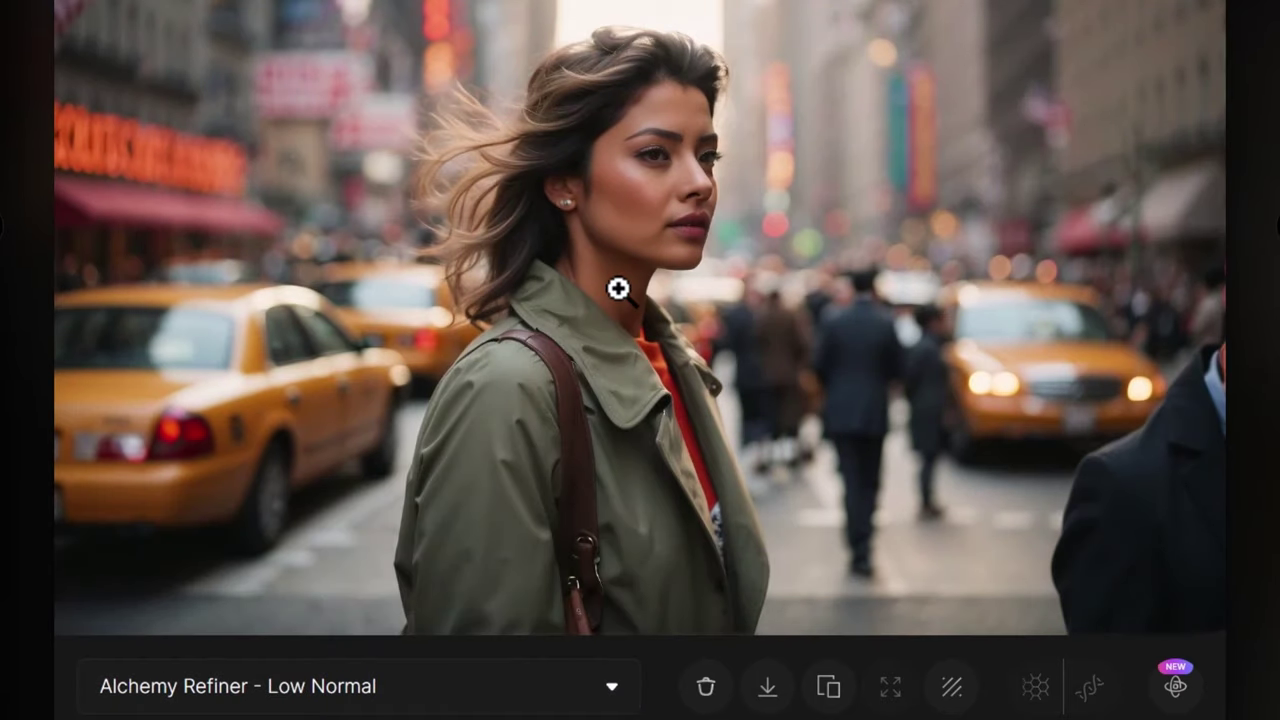
# View the New York streets image's Alchemy Refiner - Medium Normal version, followed by Alchemy Refiner - High Normal.
pyautogui.click(356, 700)
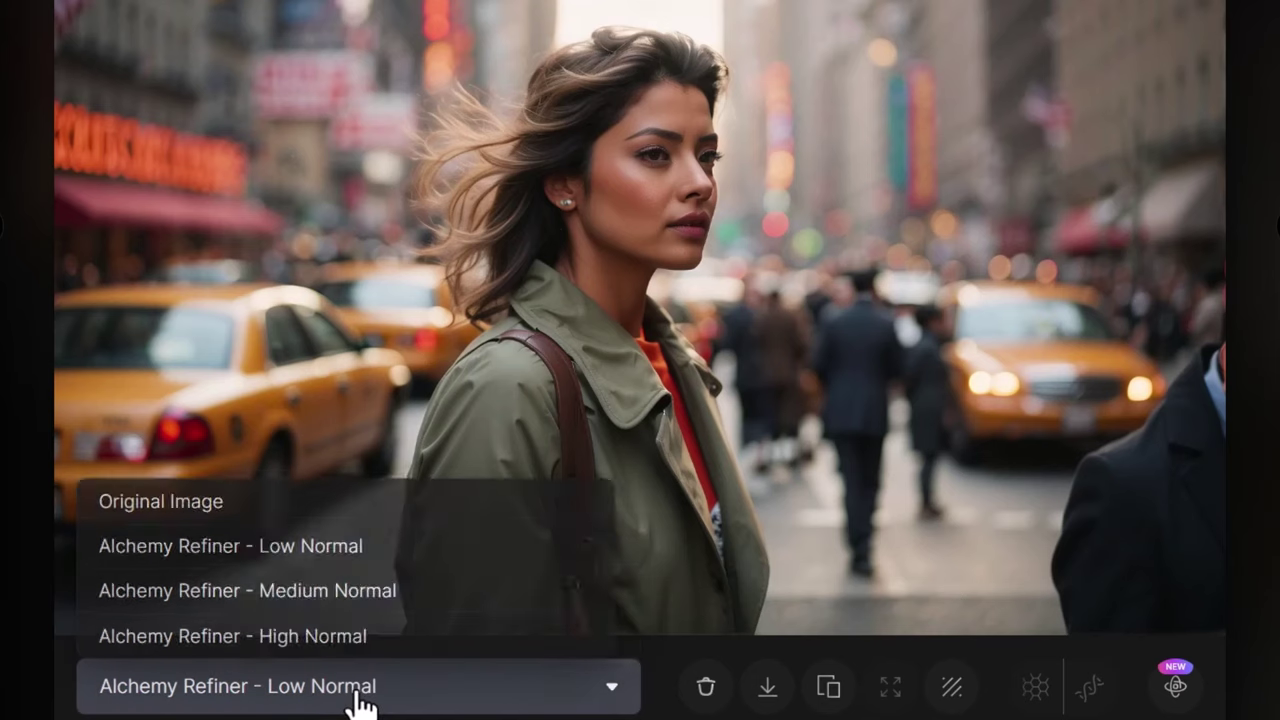
pyautogui.click(364, 614)
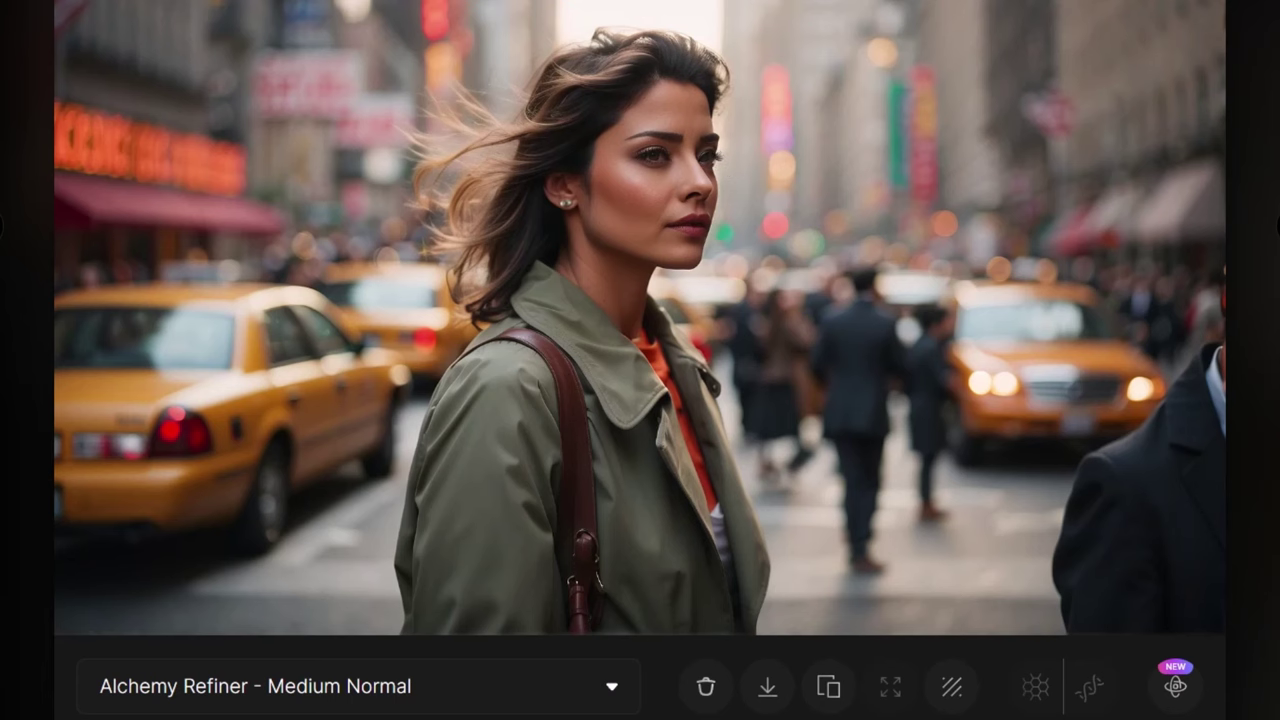
pyautogui.click(306, 700)
pyautogui.click(312, 640)
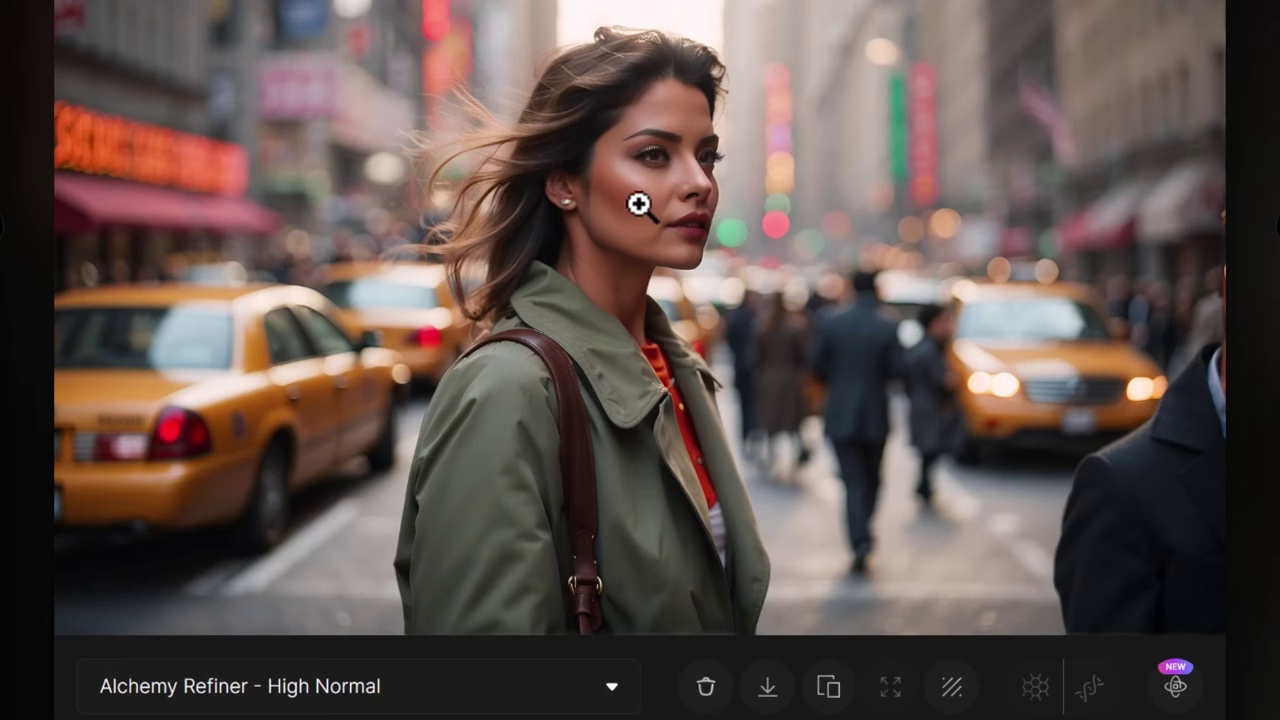
# Inspect the woman's face up close in the High Normal and Medium Normal versions and return to the image's details page.
pyautogui.click(743, 209)
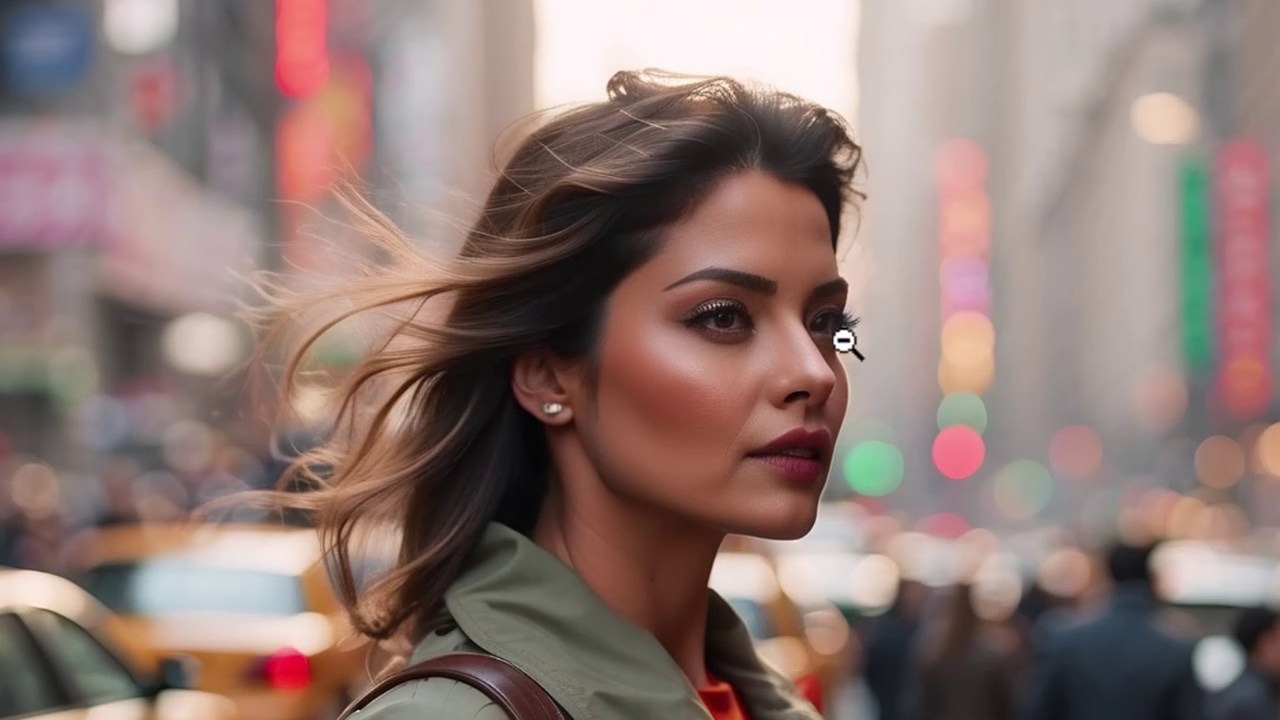
pyautogui.click(895, 374)
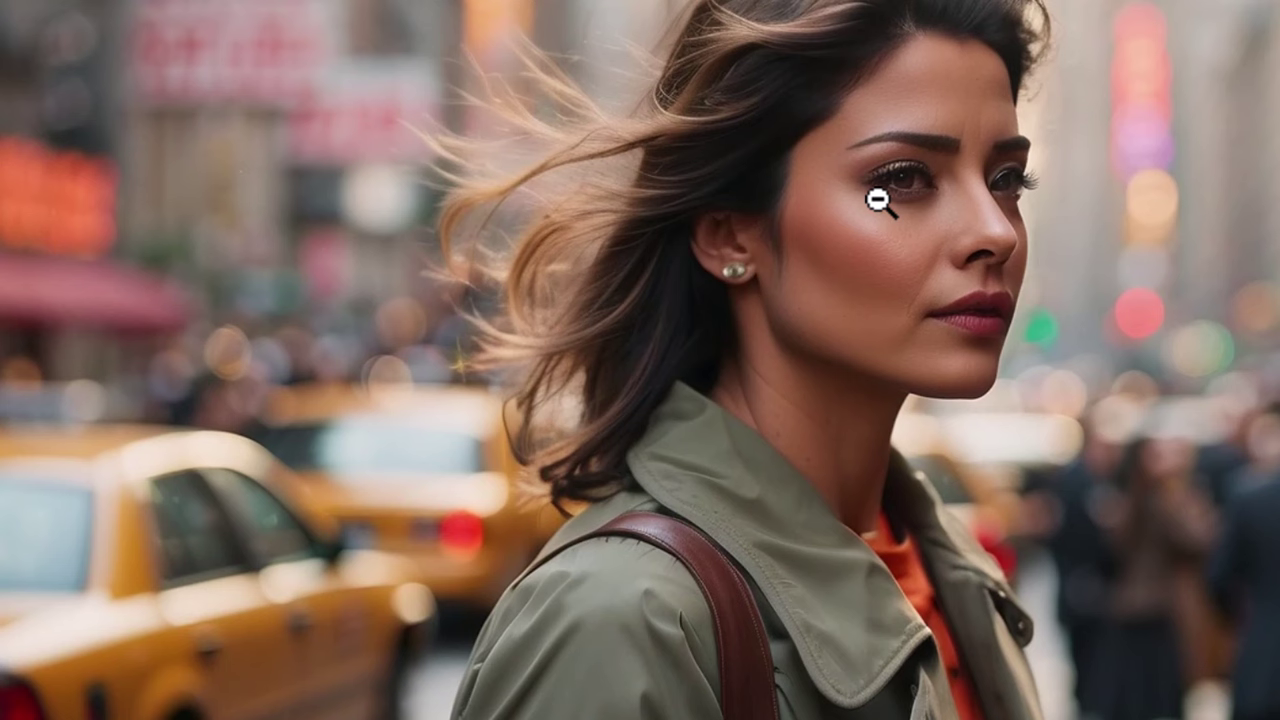
pyautogui.click(879, 201)
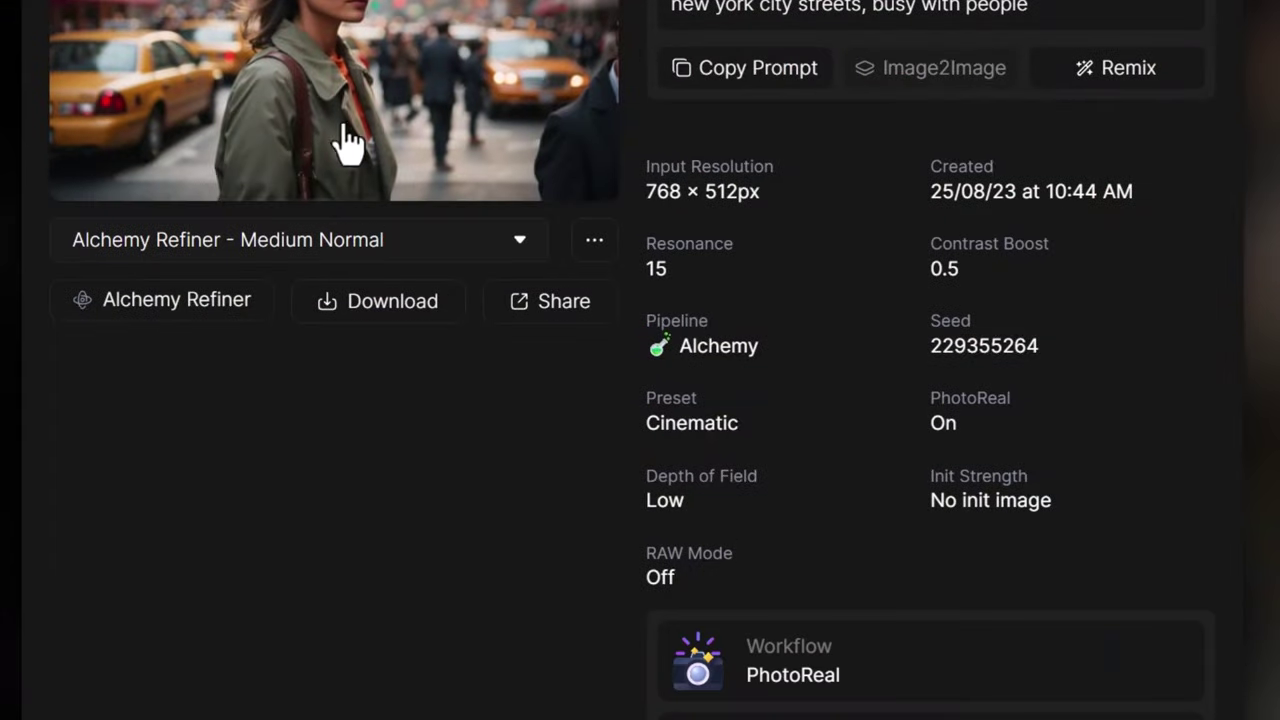
pyautogui.scroll(1, 380, 180)
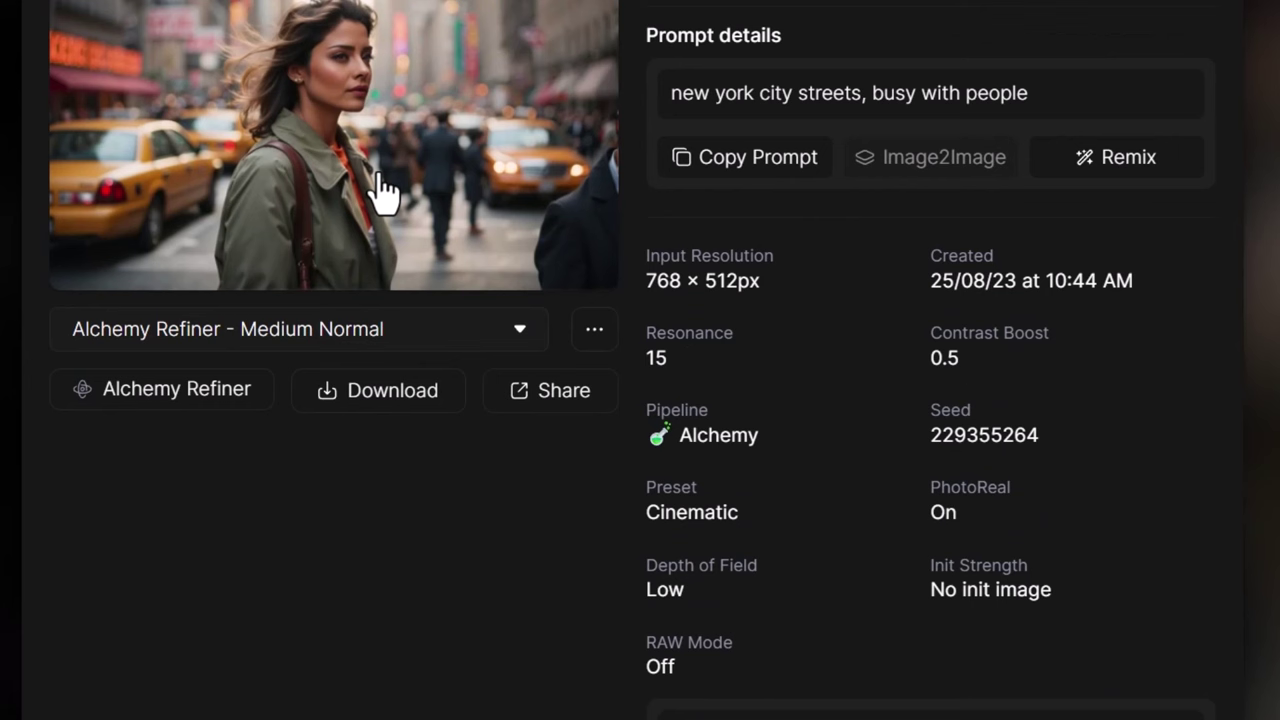